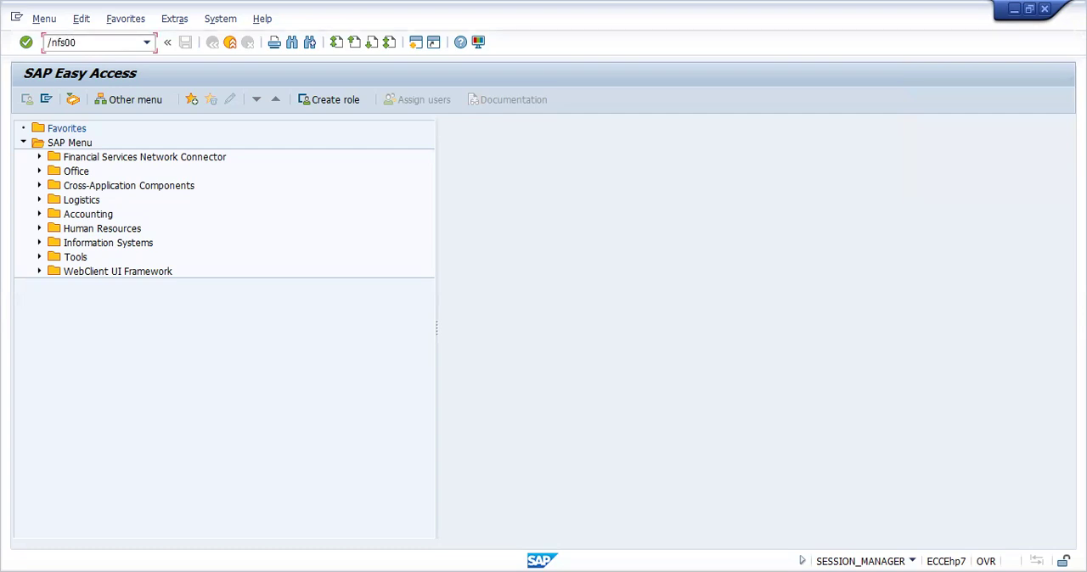
Open transaction FS00 for central G/L account editing and change the company code to PRAA
key("Return")
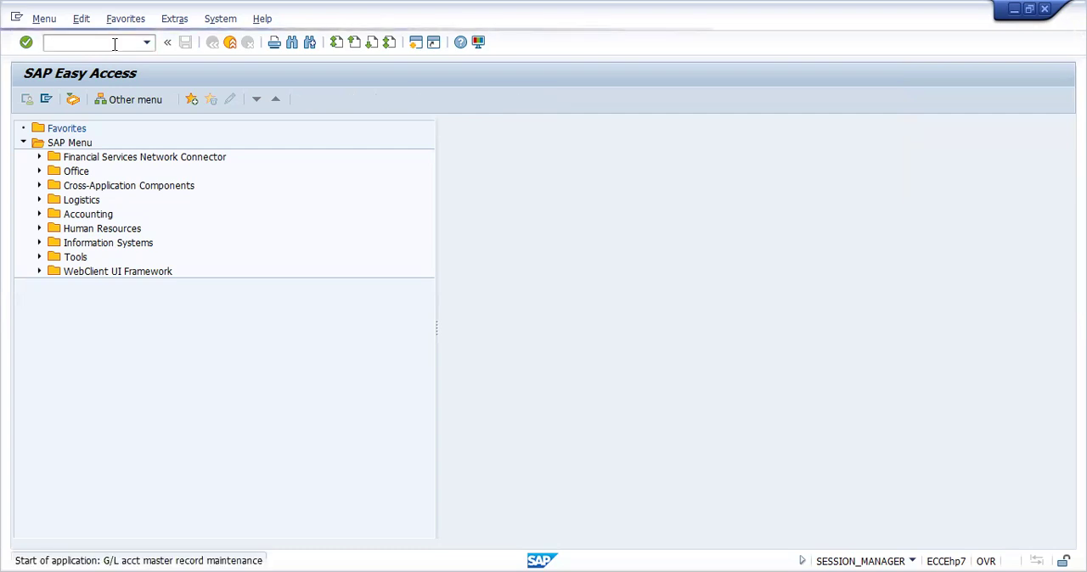
left_click(189, 128)
key("Delete")
key("Delete")
key("Delete")
key("Delete")
type("praa")
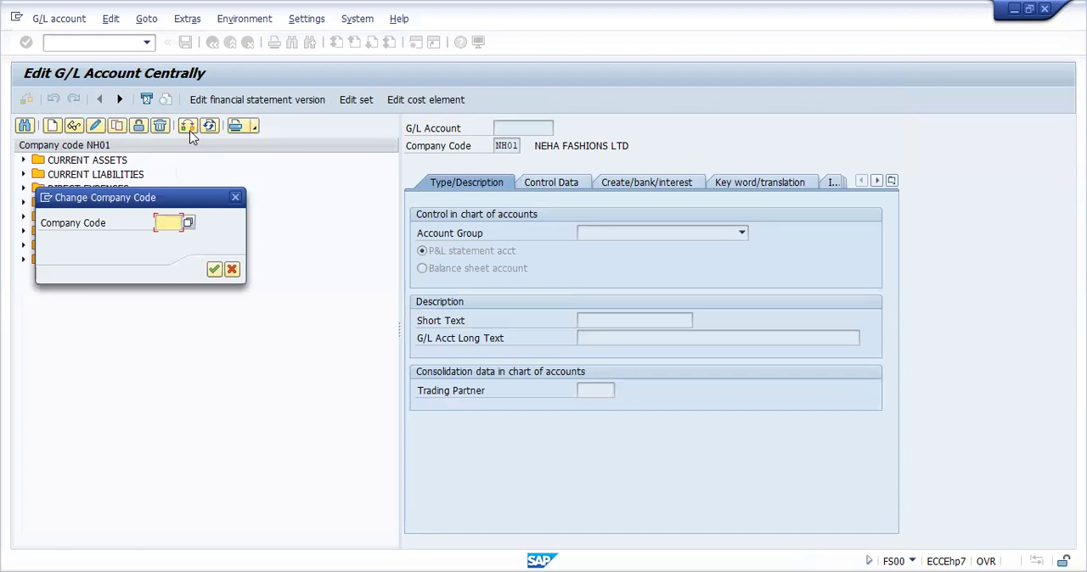
key("Return")
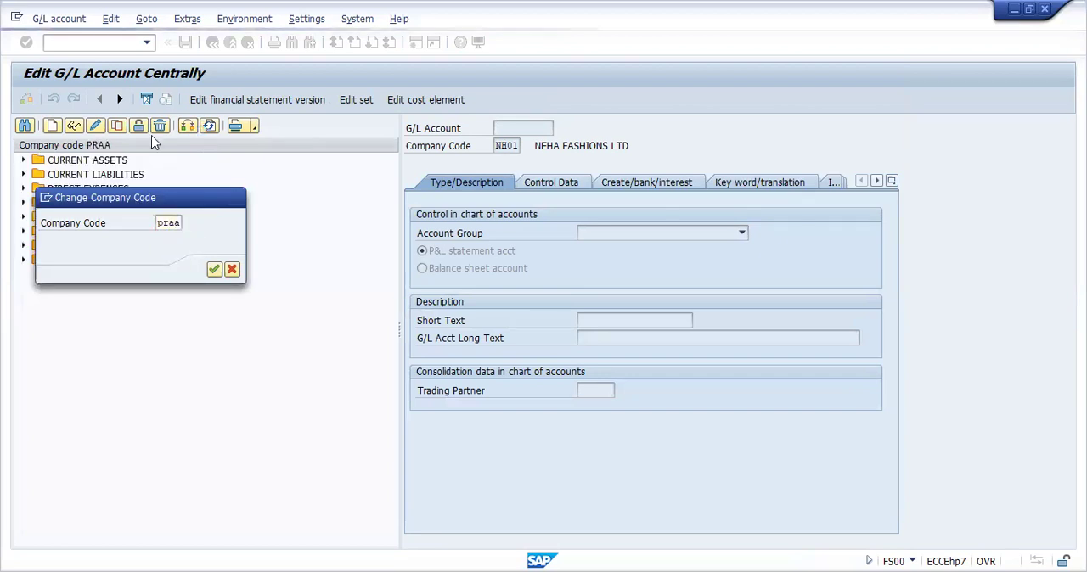
key("Return")
Examine the G/L accounts of company code PRAA by expanding the account groups from Current Assets through Indirect Income
left_click(23, 161)
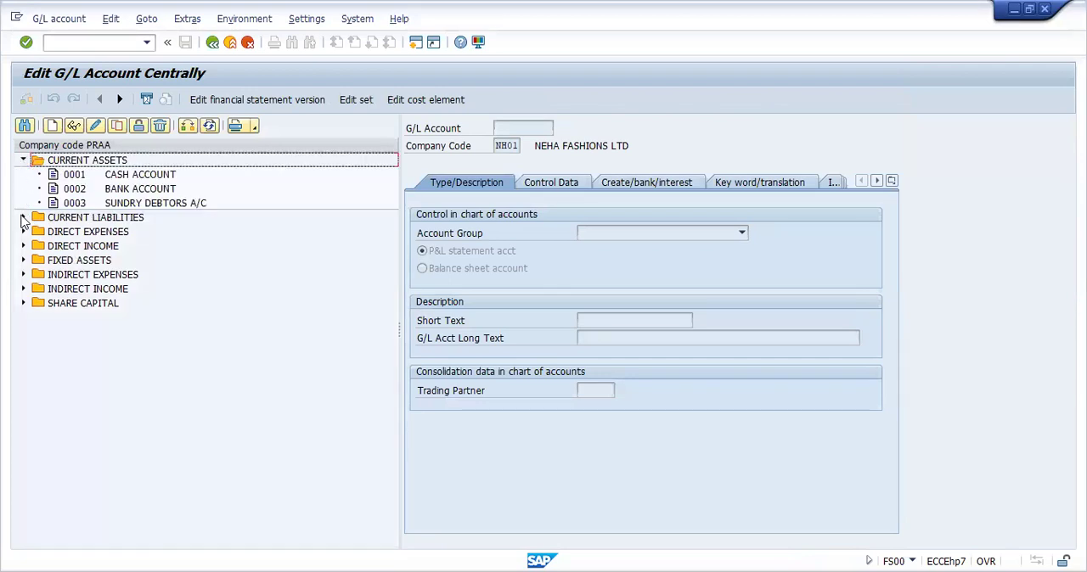
left_click(23, 217)
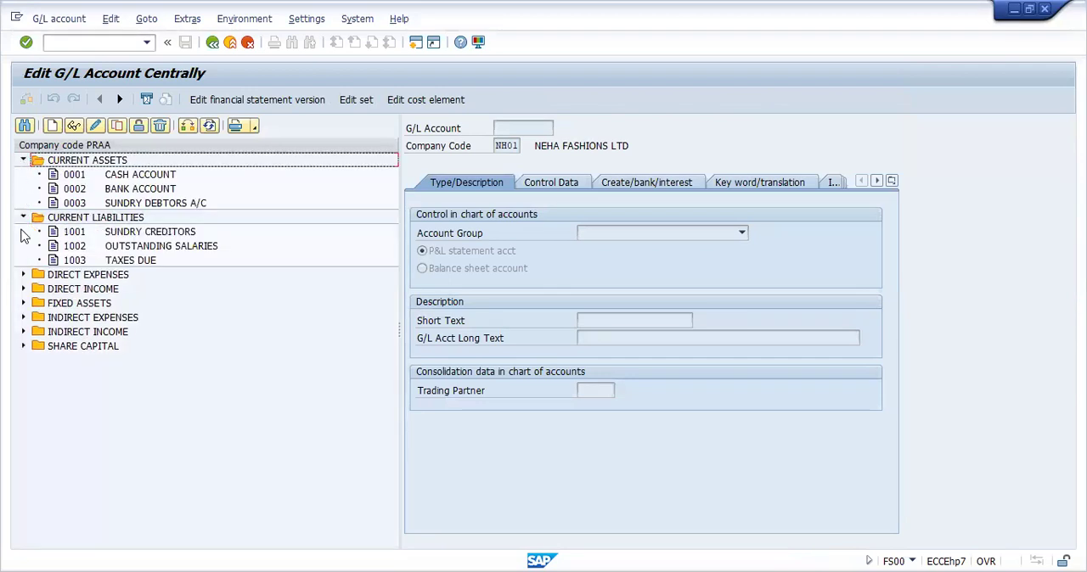
left_click(23, 275)
left_click(24, 332)
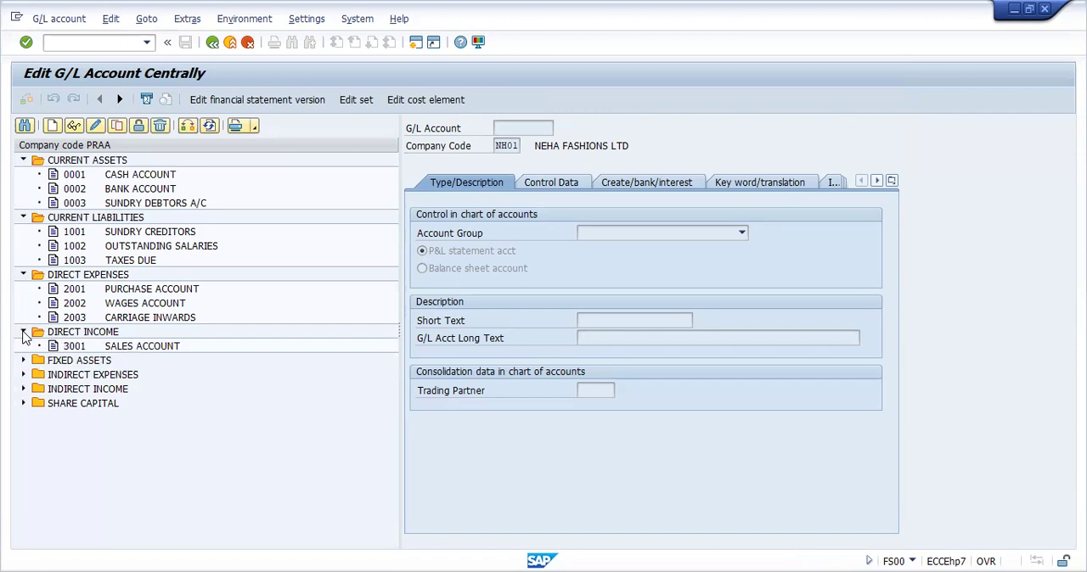
left_click(23, 361)
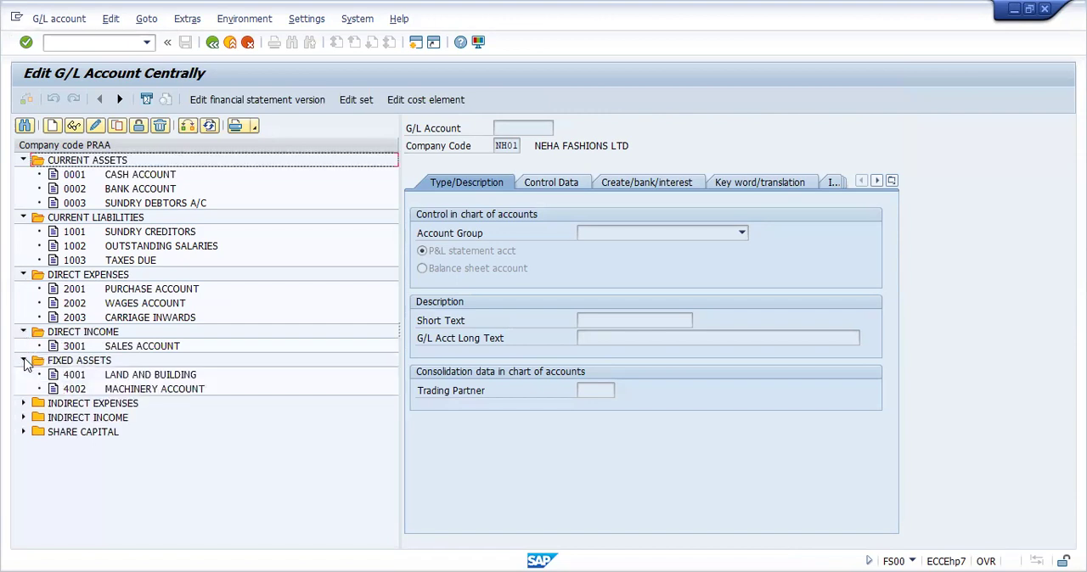
left_click(24, 404)
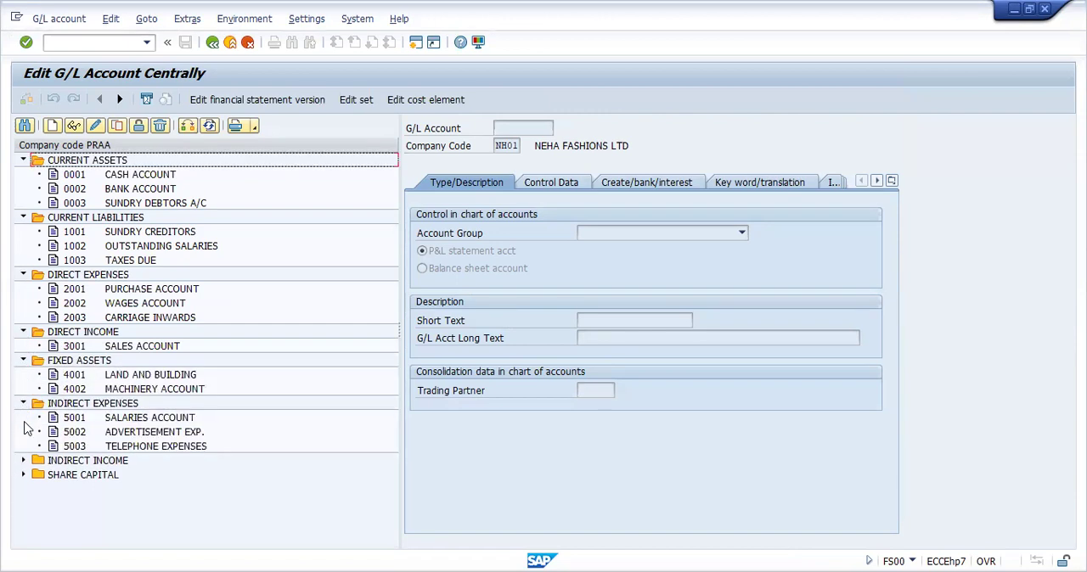
left_click(24, 461)
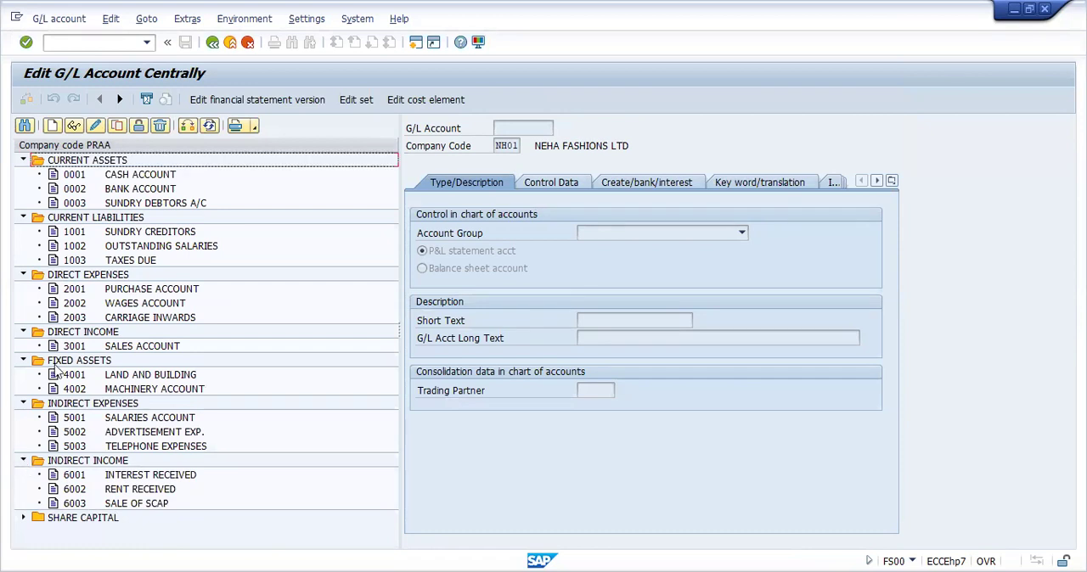
Switch to the G/L account posting transaction with the command /NF-02
left_click(97, 42)
type("/NF")
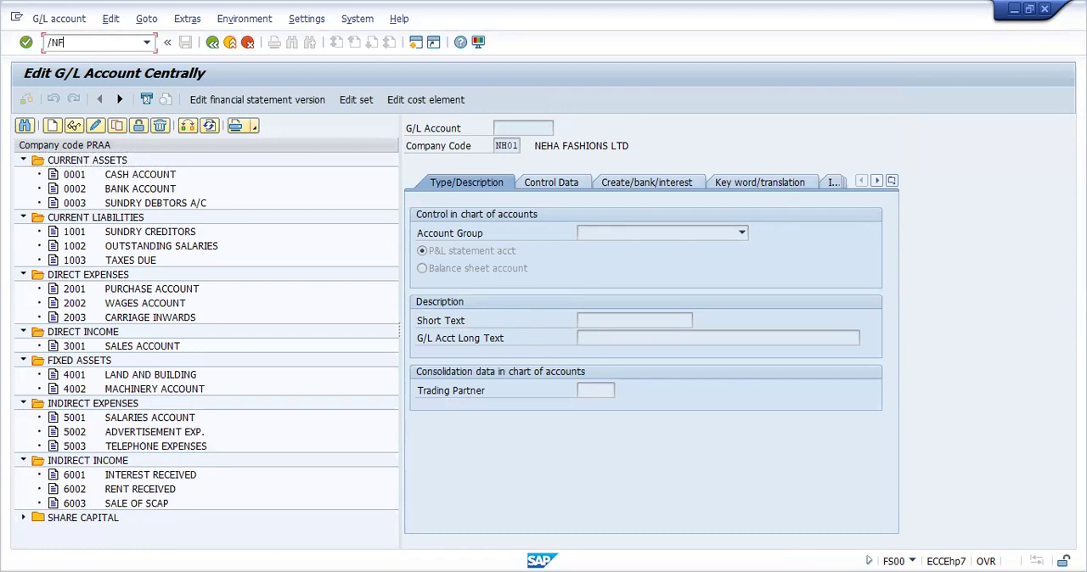
type("-02")
key("Return")
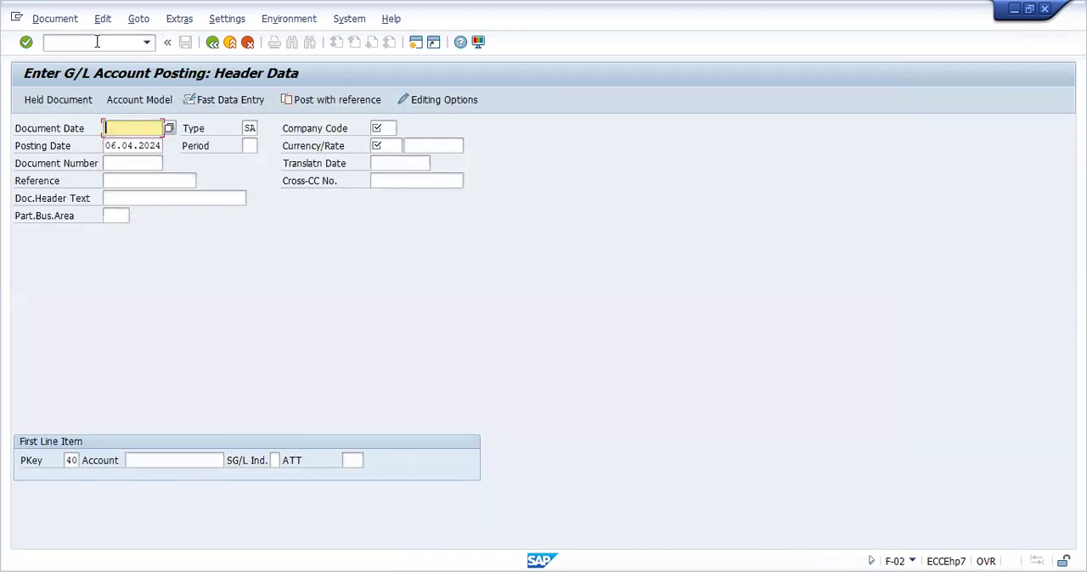
Fill in the posting header with company code PRAA, currency INR and document date 06.04.2024
left_click(385, 128)
type("PRJA")
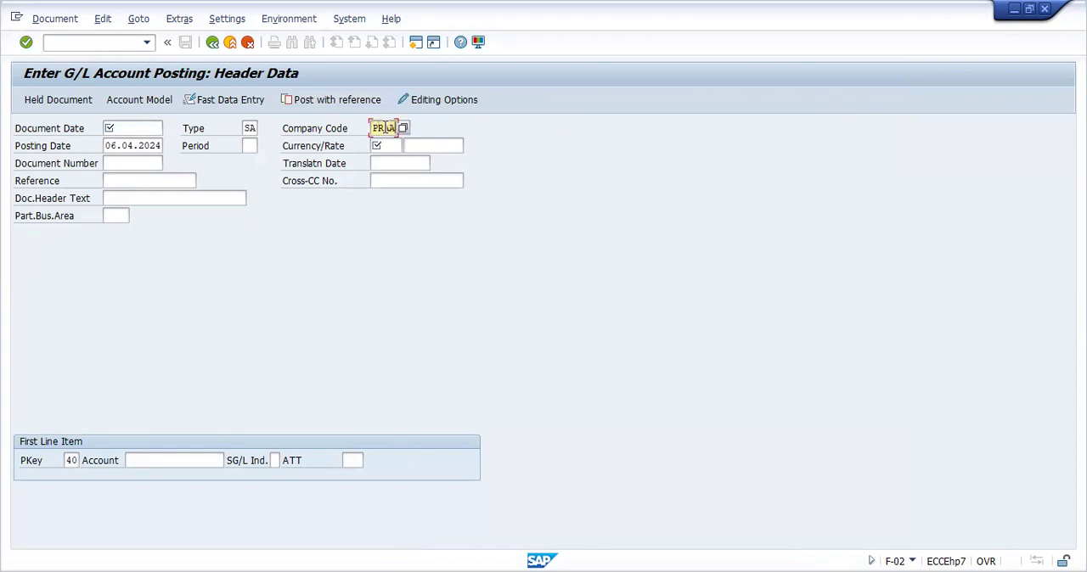
left_click(395, 146)
type("INR")
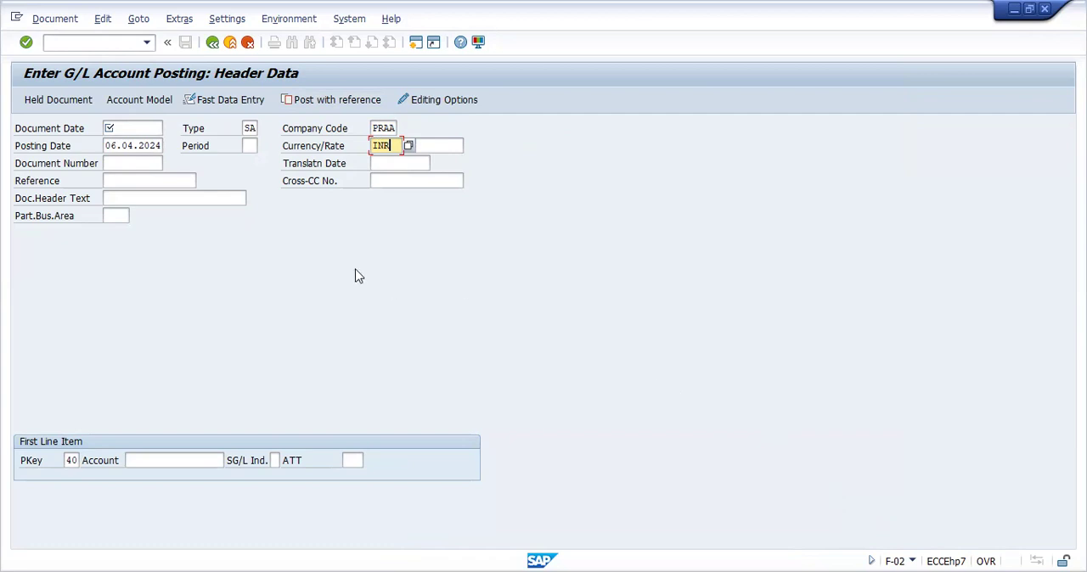
left_click(158, 128)
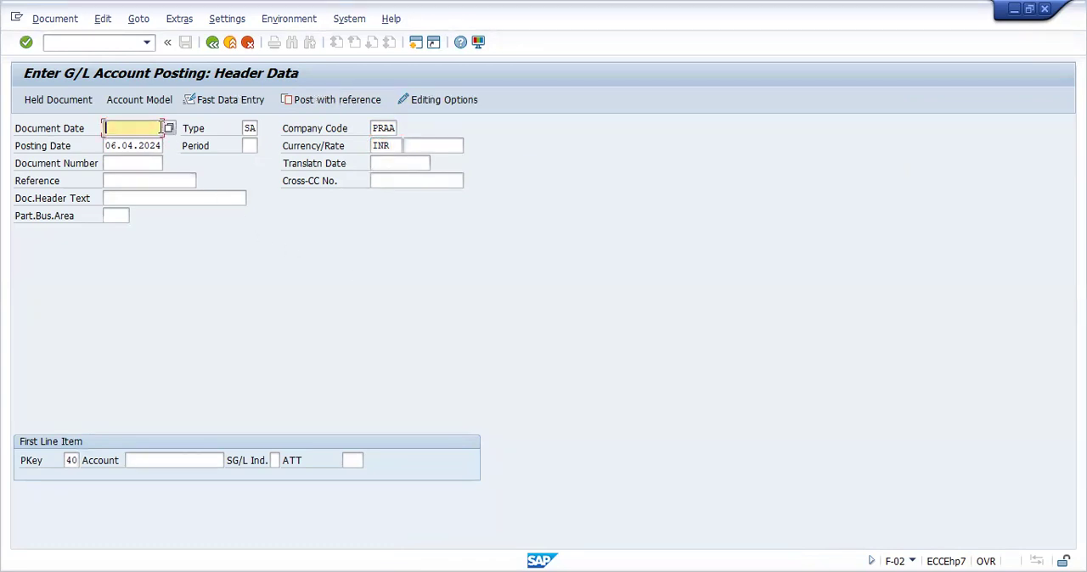
left_click(168, 128)
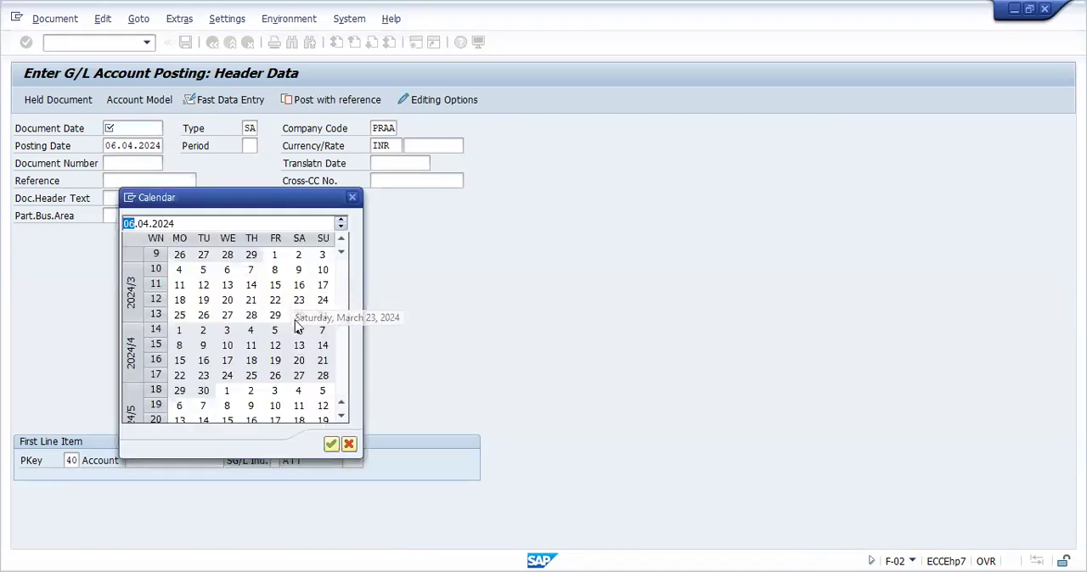
double_click(299, 331)
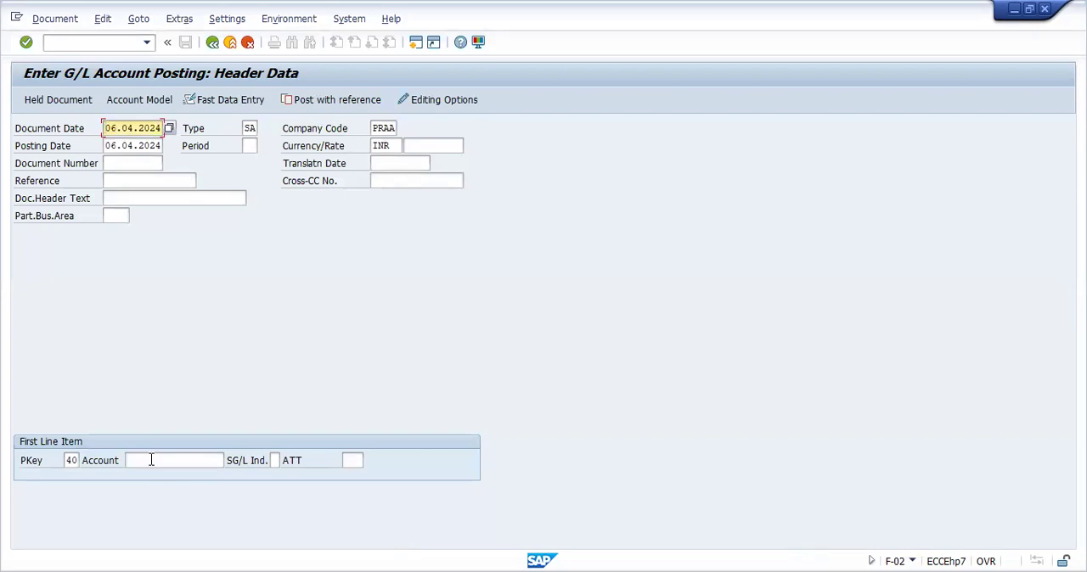
Enter posting key 40 for the first line item and check the G/L debit and credit entries in the posting key list
left_click(72, 460)
type("40")
left_click(85, 461)
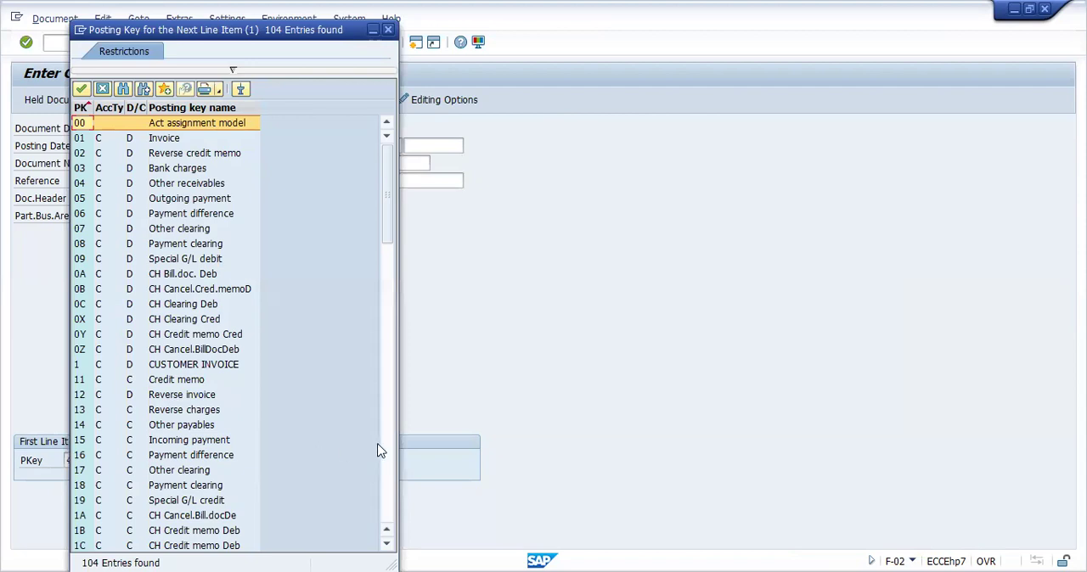
left_click(382, 448)
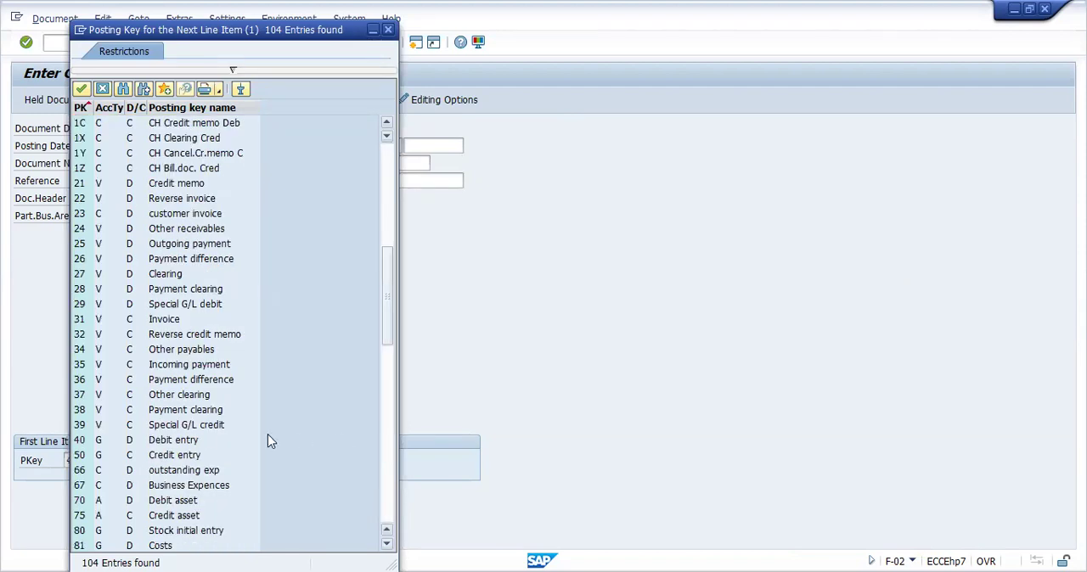
left_click(172, 445)
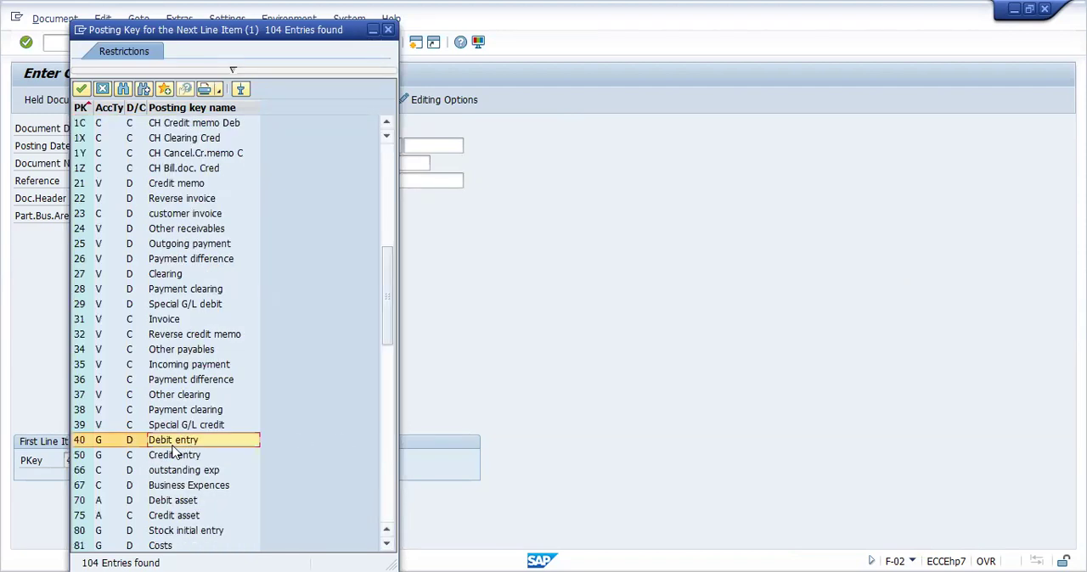
left_click(154, 457)
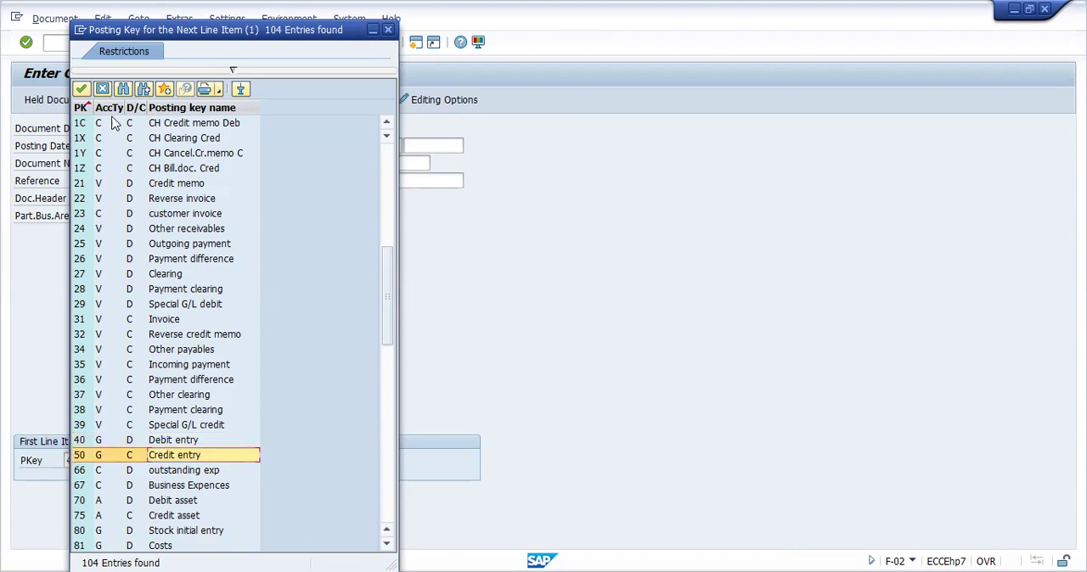
left_click(103, 90)
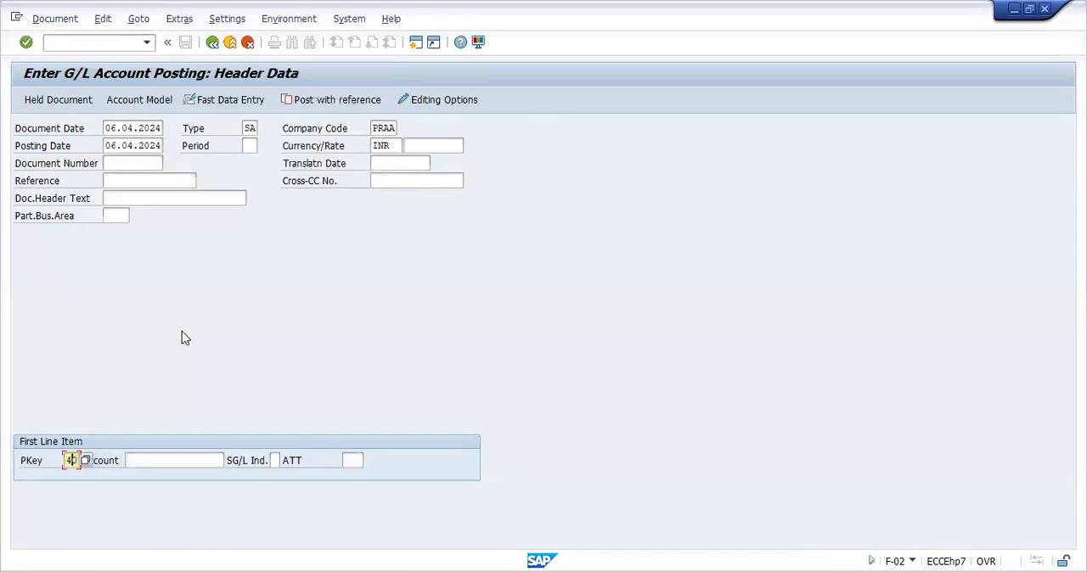
Search the G/L accounts of company code PRAA, assign Salaries Account 5001 to the first line item and open its details
left_click(151, 457)
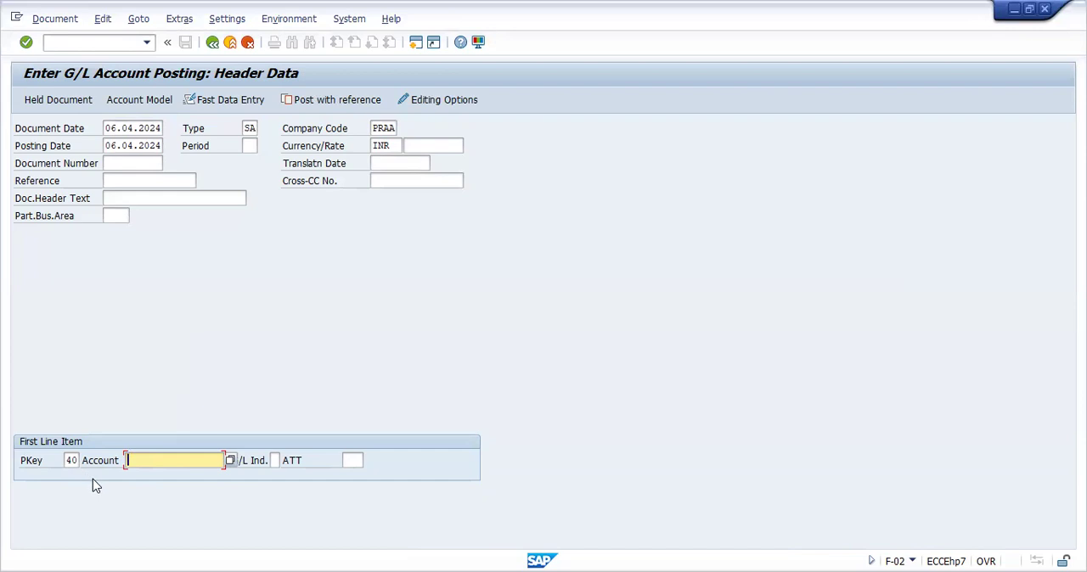
left_click(230, 461)
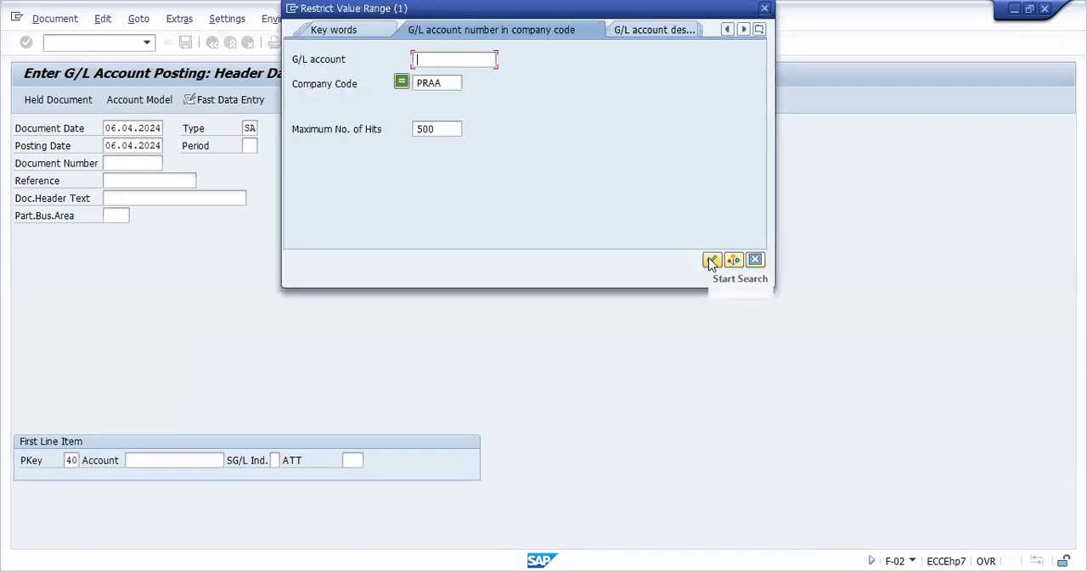
left_click(711, 260)
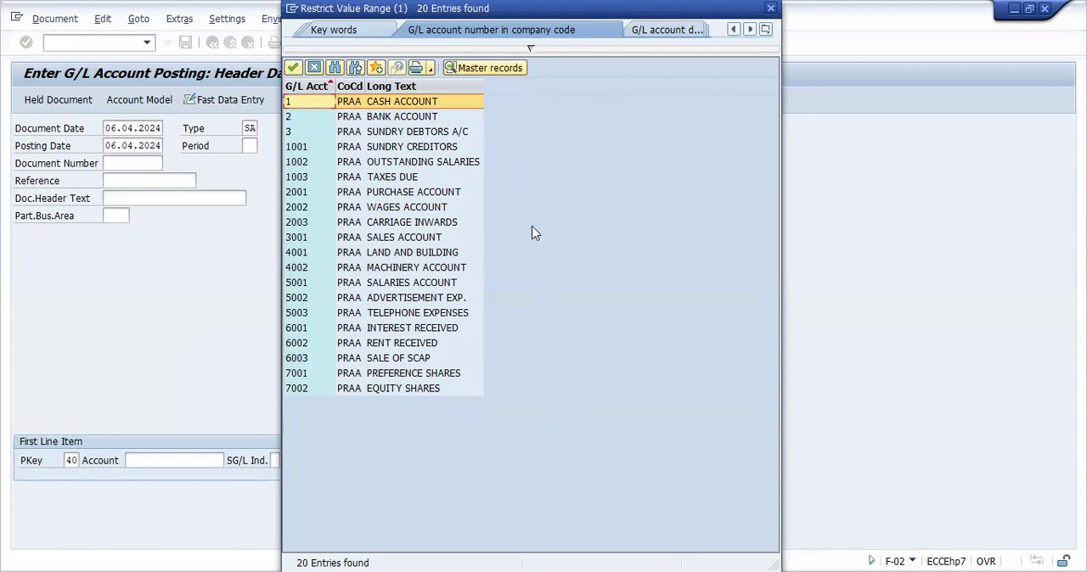
double_click(411, 282)
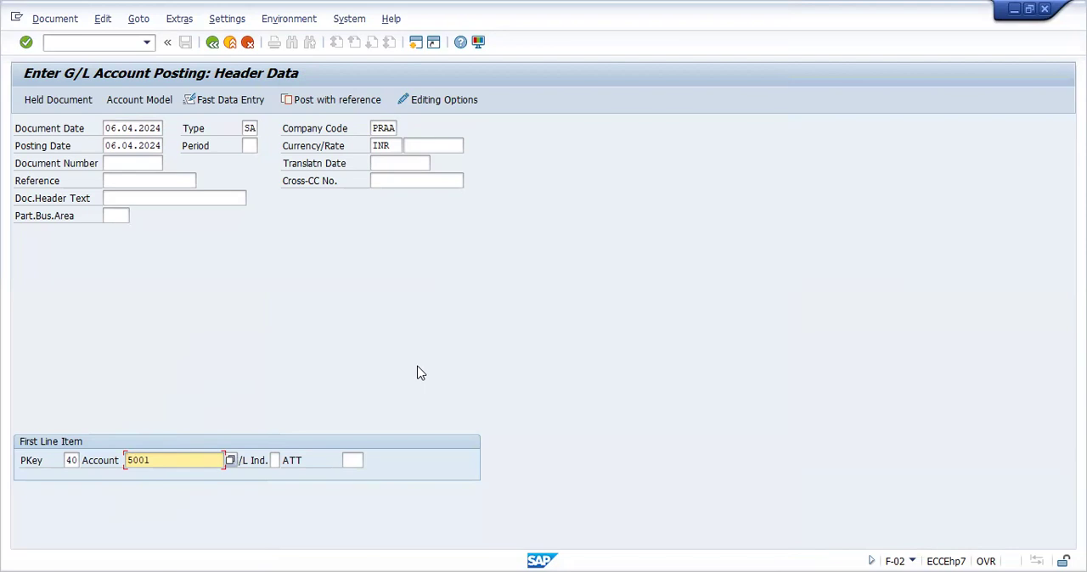
key("Return")
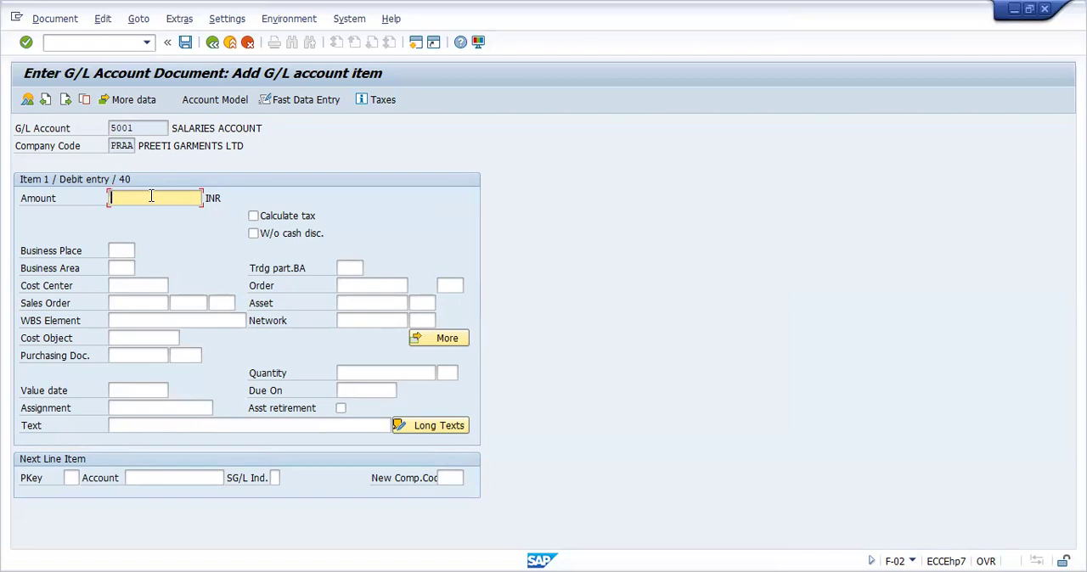
Set the salaries debit item's amount to 50000 INR and its text to SALARIES PAID
type("50000")
left_click(146, 420)
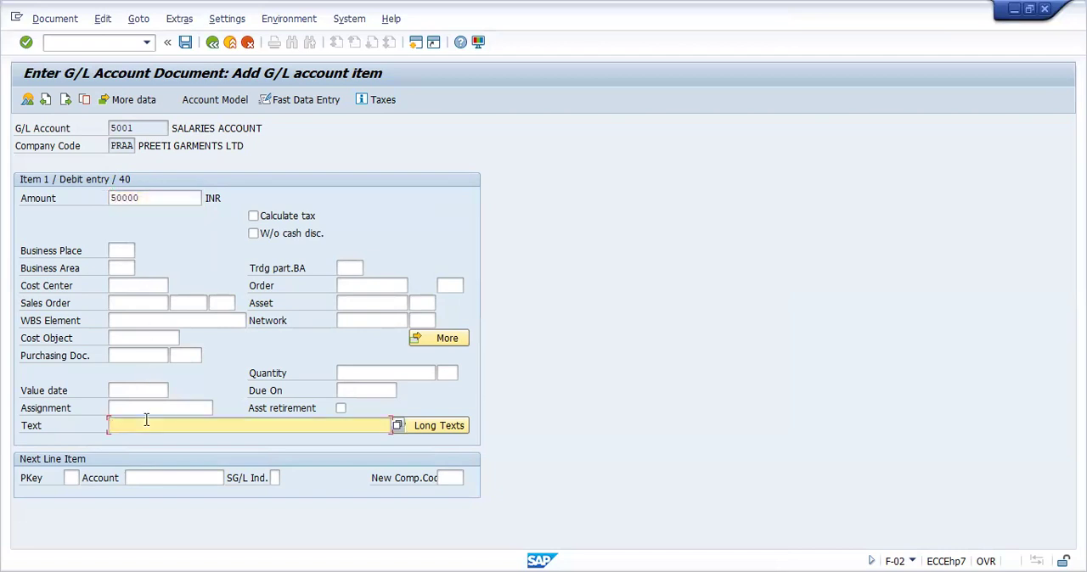
type("S")
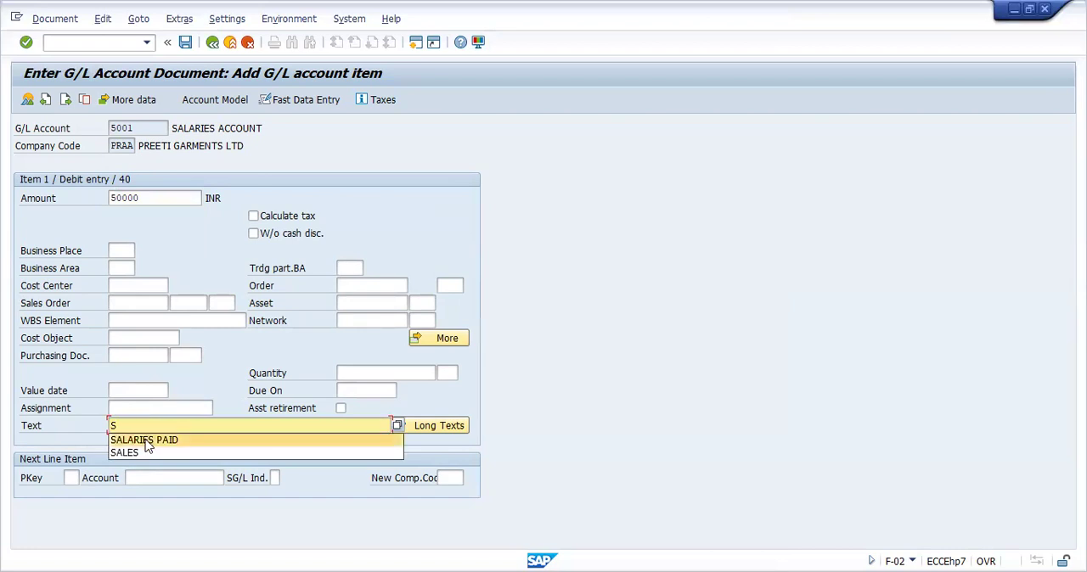
left_click(146, 439)
Set the next line item to posting key 50 with the Bank Account (G/L account 2) and open its details
left_click(72, 477)
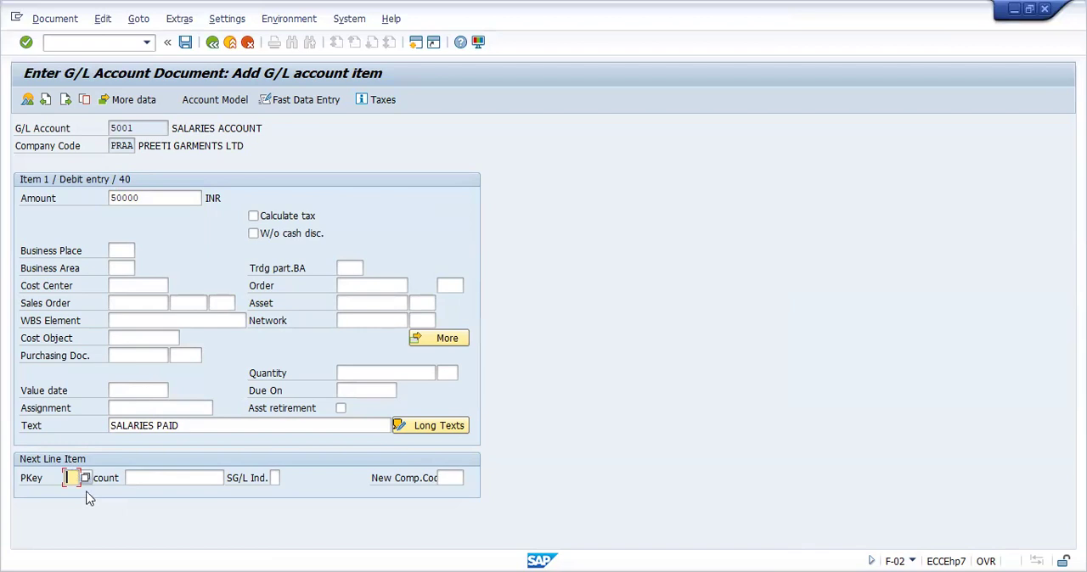
type("50")
left_click(156, 476)
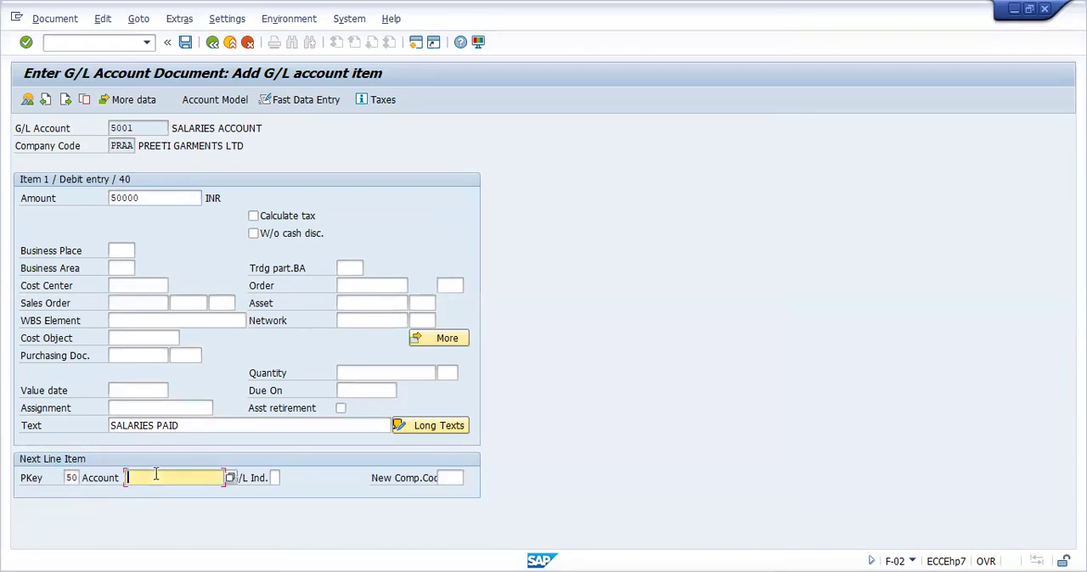
left_click(231, 481)
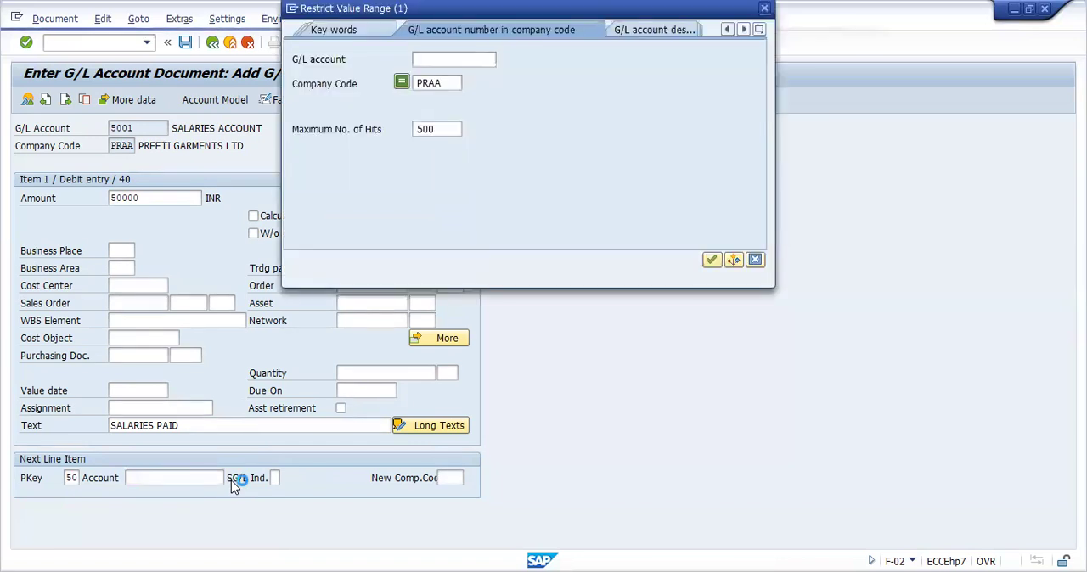
left_click(710, 261)
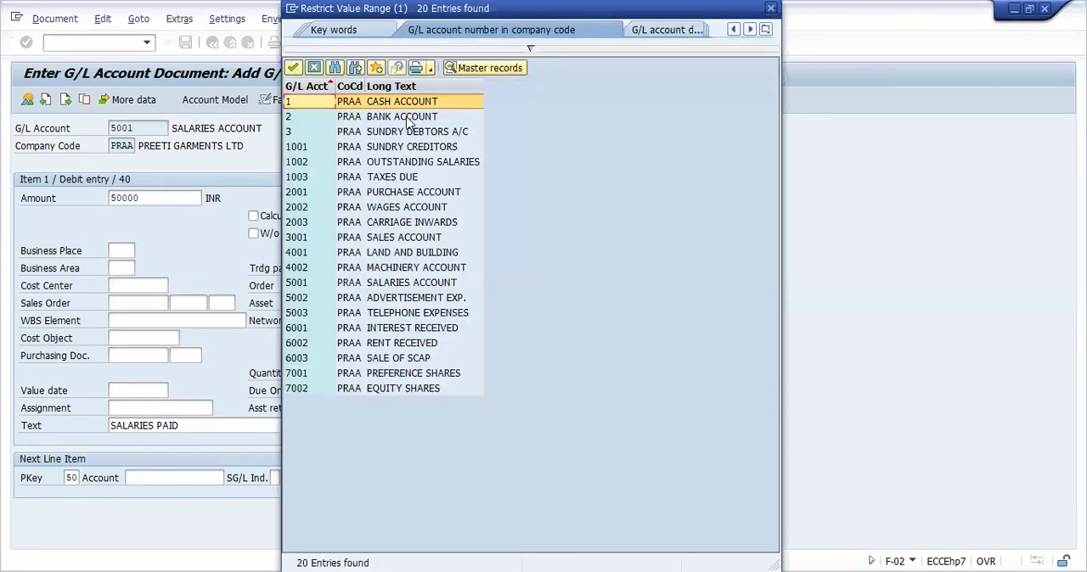
left_click(407, 119)
double_click(408, 119)
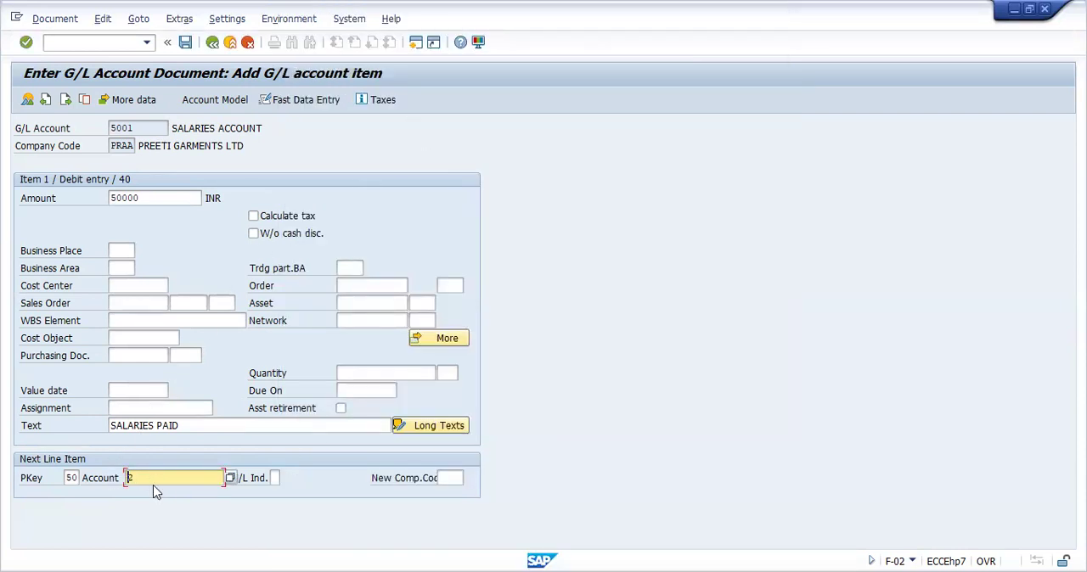
key("Return")
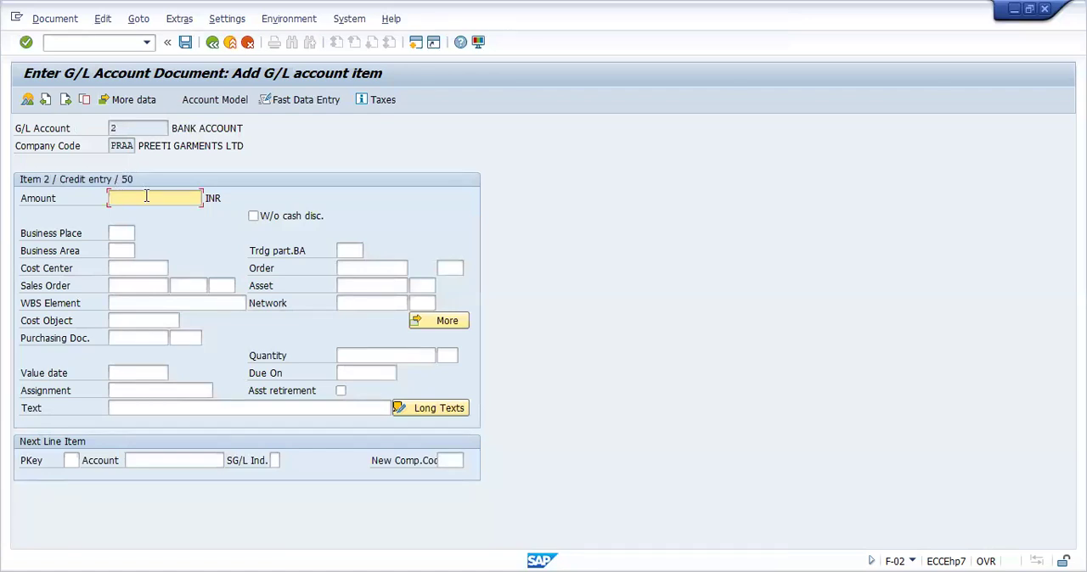
Set the bank credit item's amount to the balancing 50,000 INR and its text to SALARIES PAID
type("*")
key("Return")
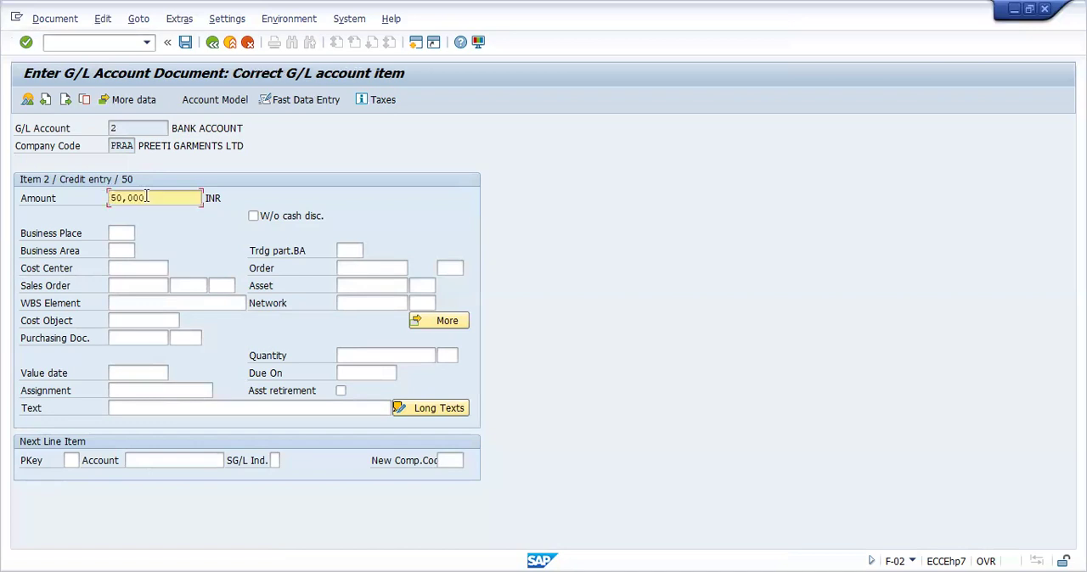
left_click(138, 411)
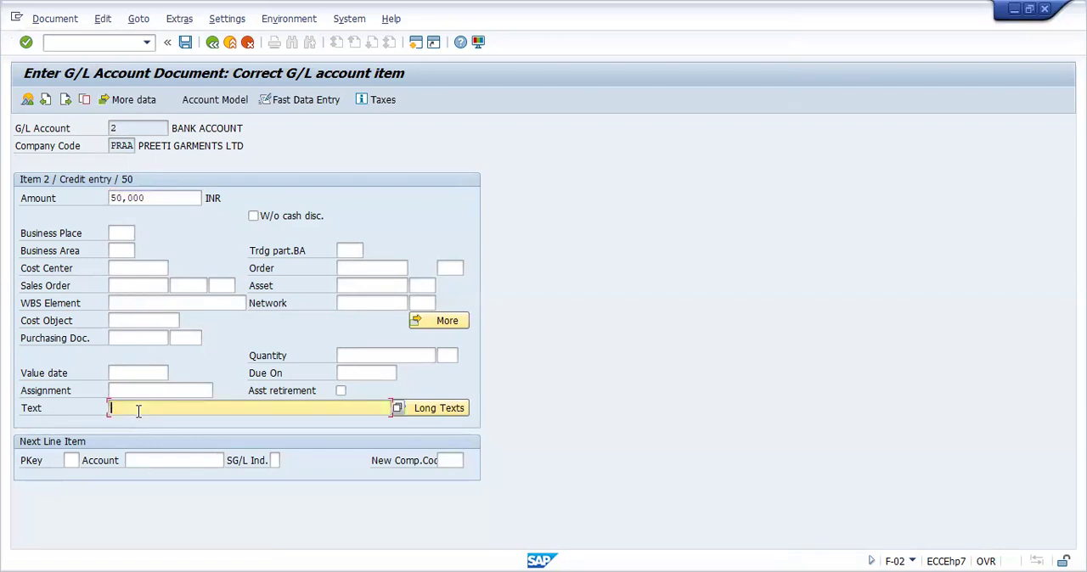
type("t")
key("Return")
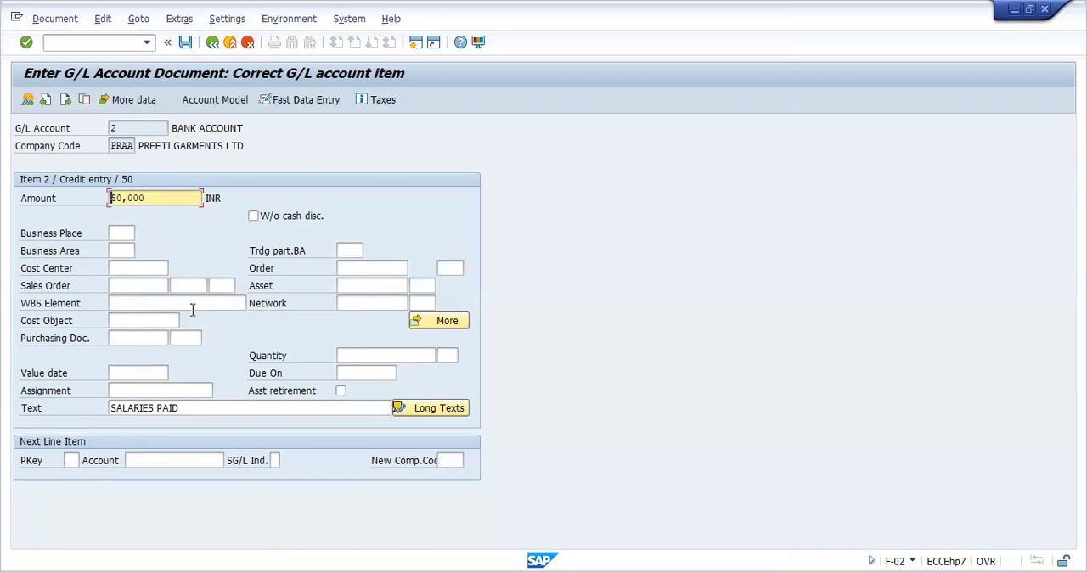
Simulate the salaries payment document and post it
left_click(56, 20)
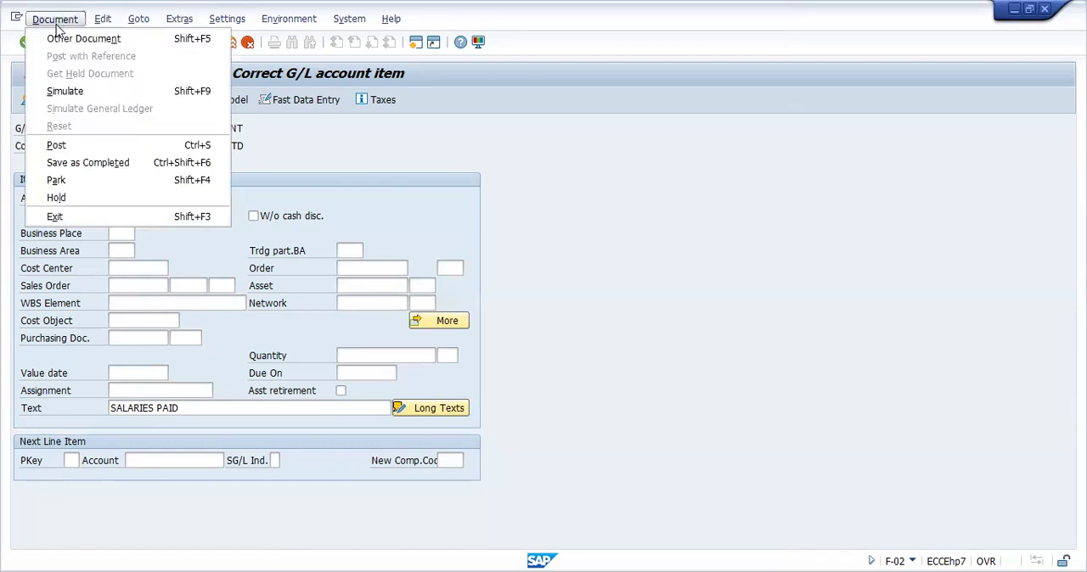
left_click(67, 91)
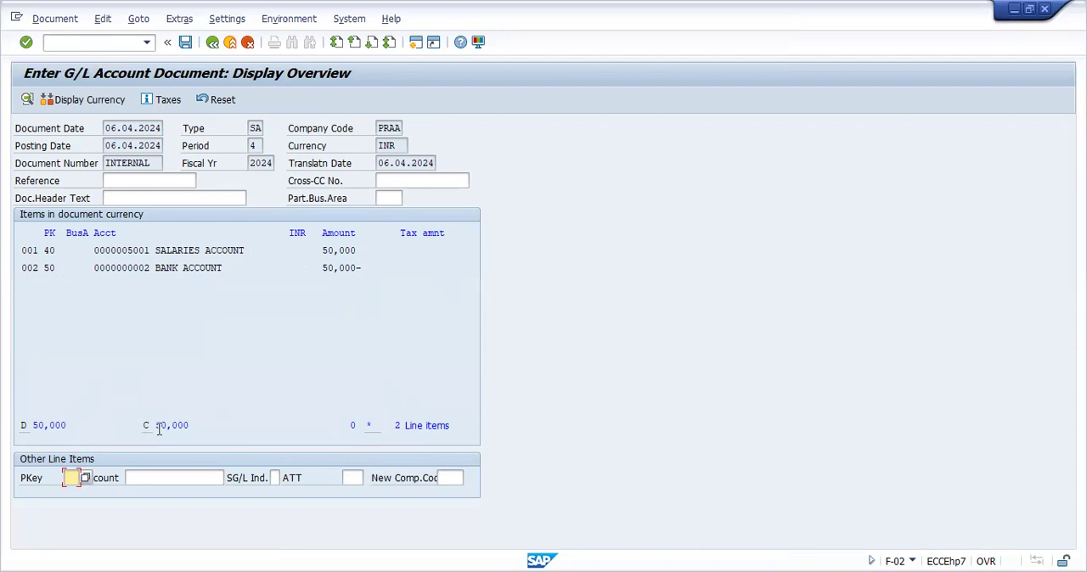
left_click(183, 47)
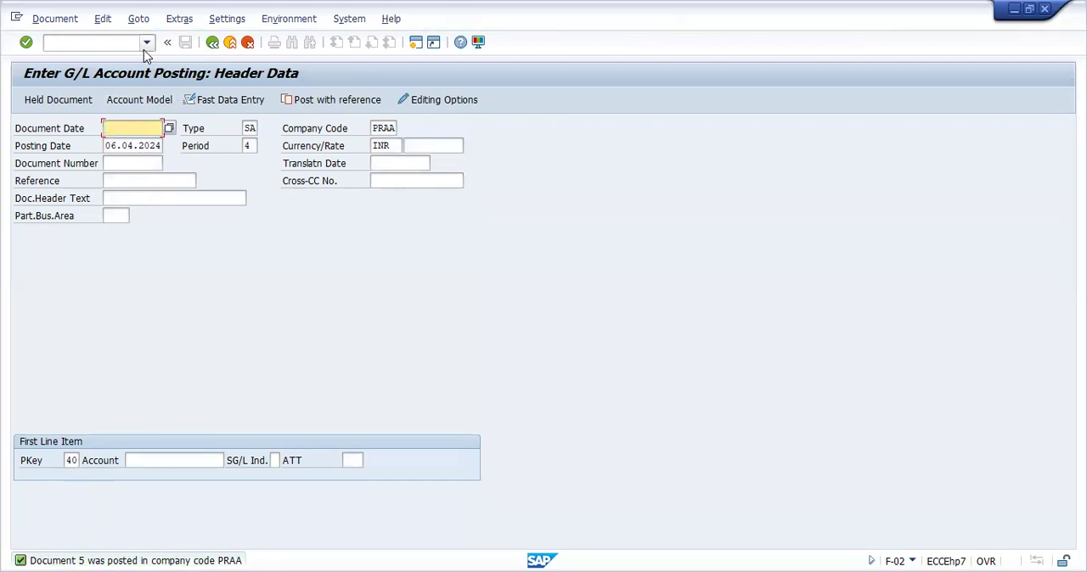
Go to the G/L account line item display, transaction FBL3N
left_click(118, 45)
type("/NFB")
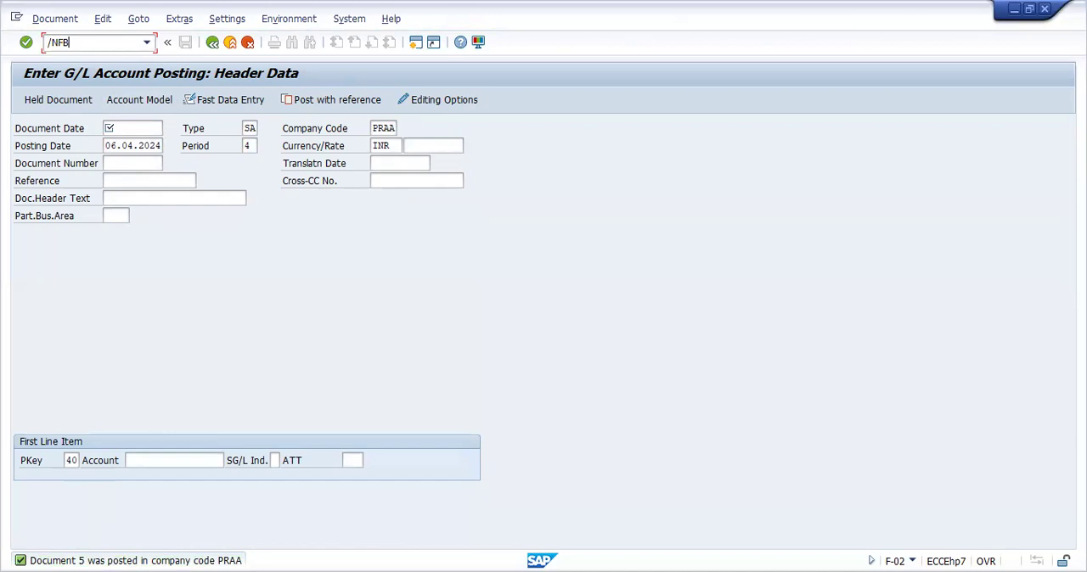
type("L3N")
key("Return")
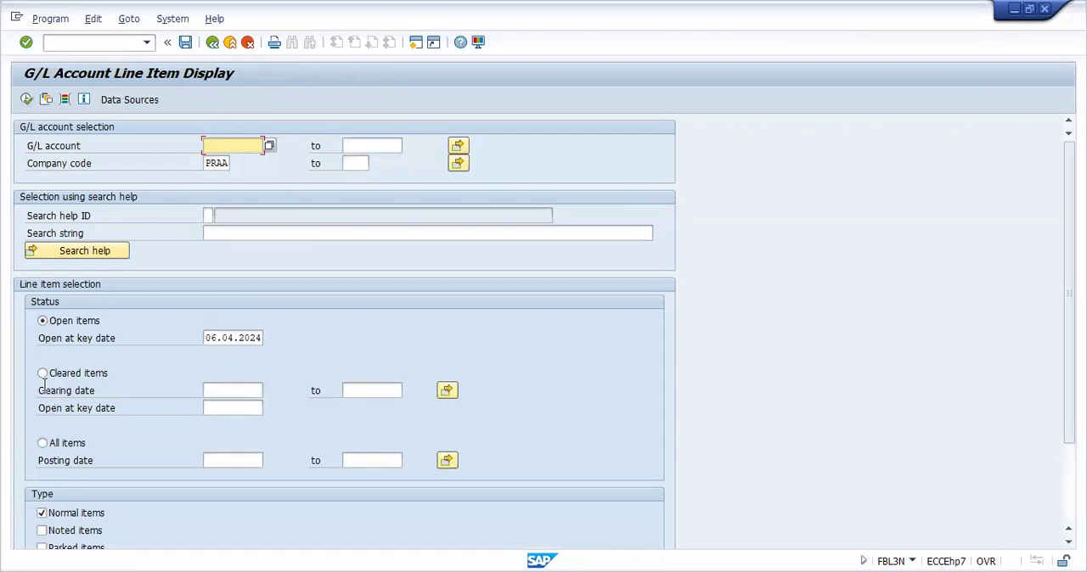
List all items for the G/L accounts of company code PRAA and review the bank and salaries account postings
left_click(41, 445)
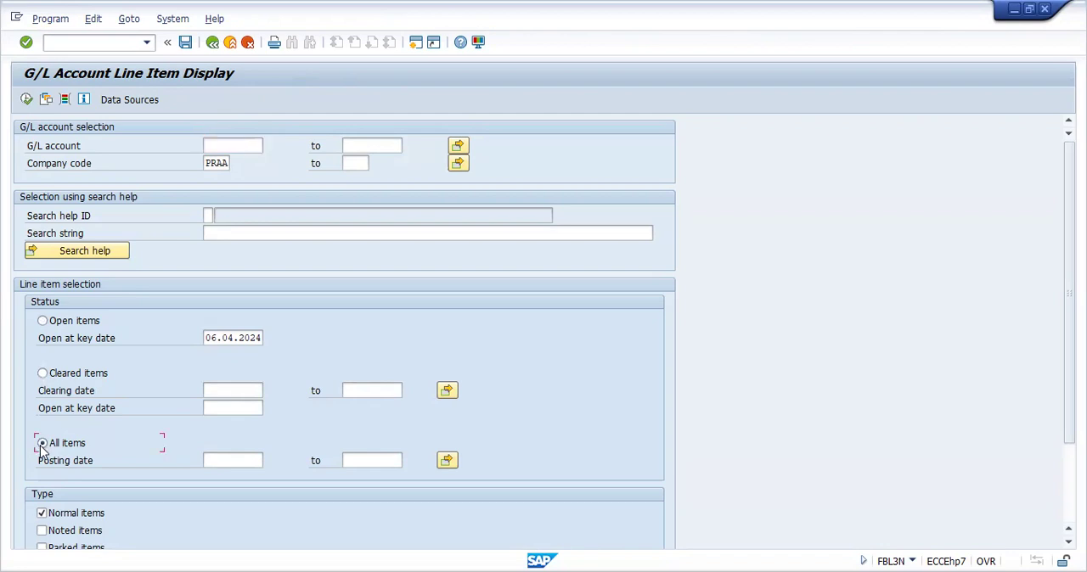
left_click(26, 100)
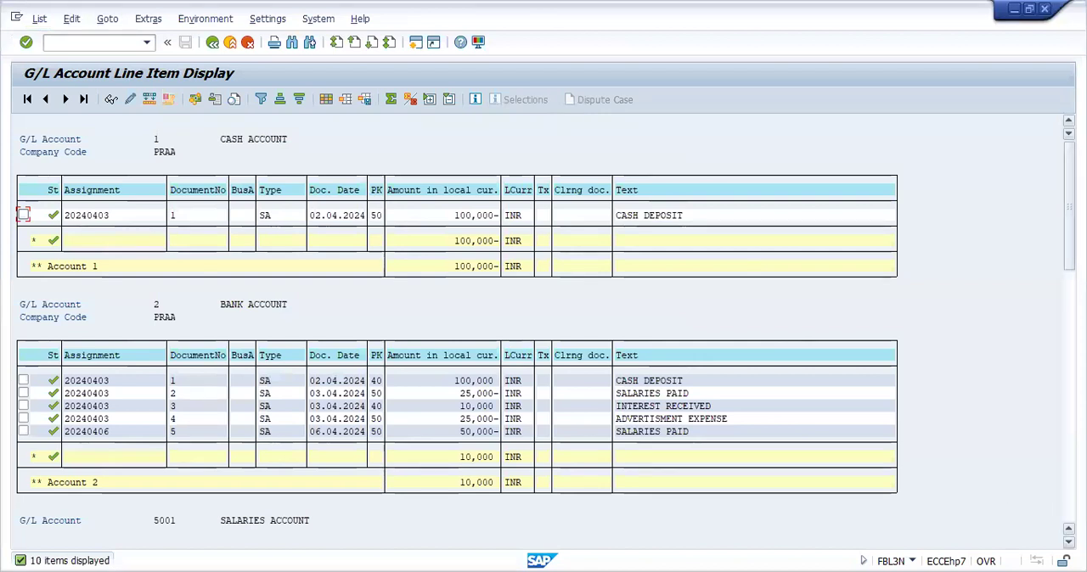
scroll(544, 339, "down", 2)
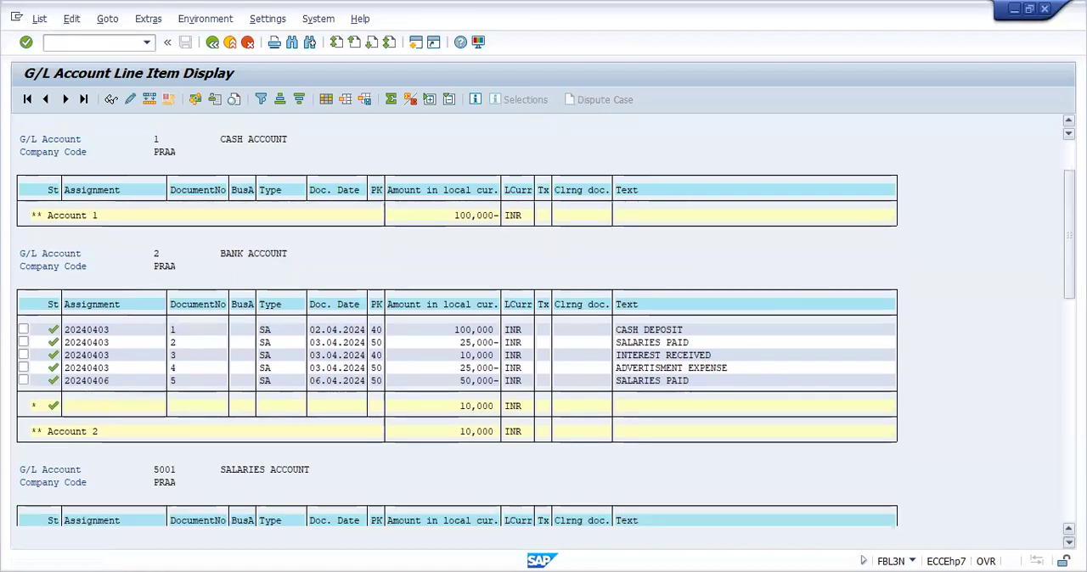
scroll(543, 340, "down", 2)
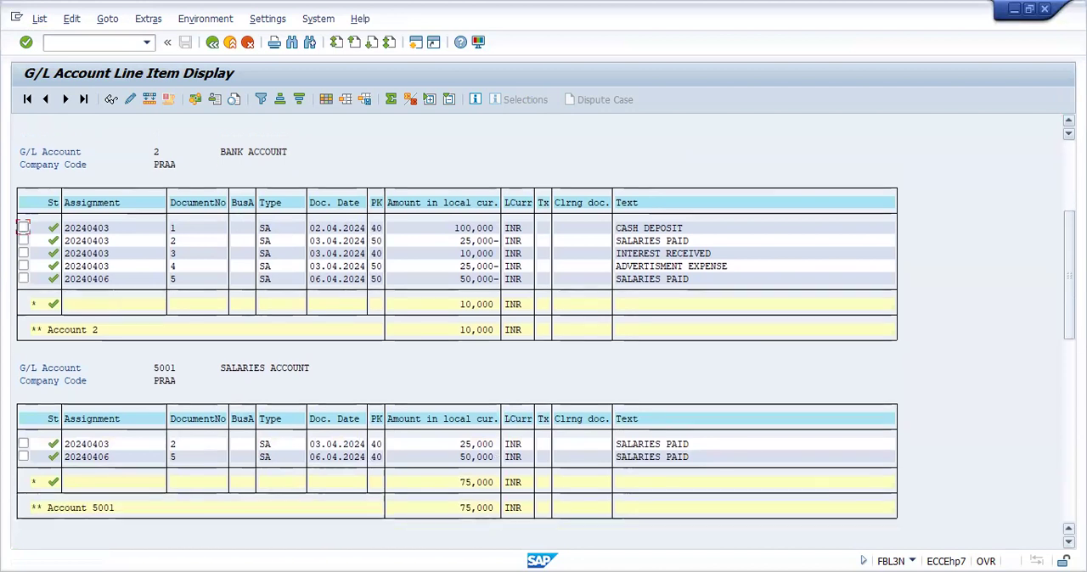
scroll(529, 363, "down", 1)
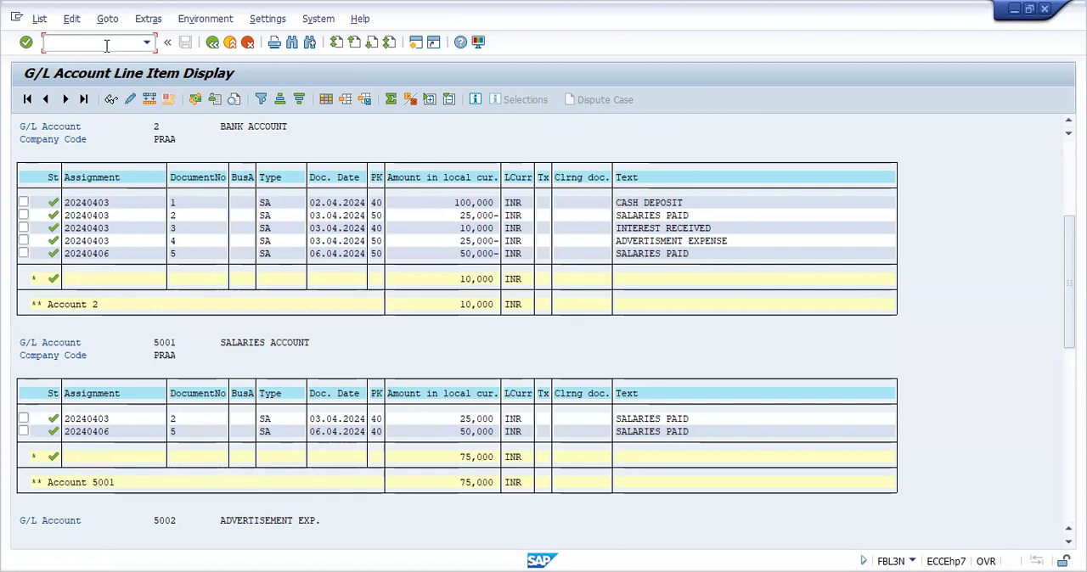
Go to transaction FB50 for entering a G/L account document
type("/NFB50")
key("Return")
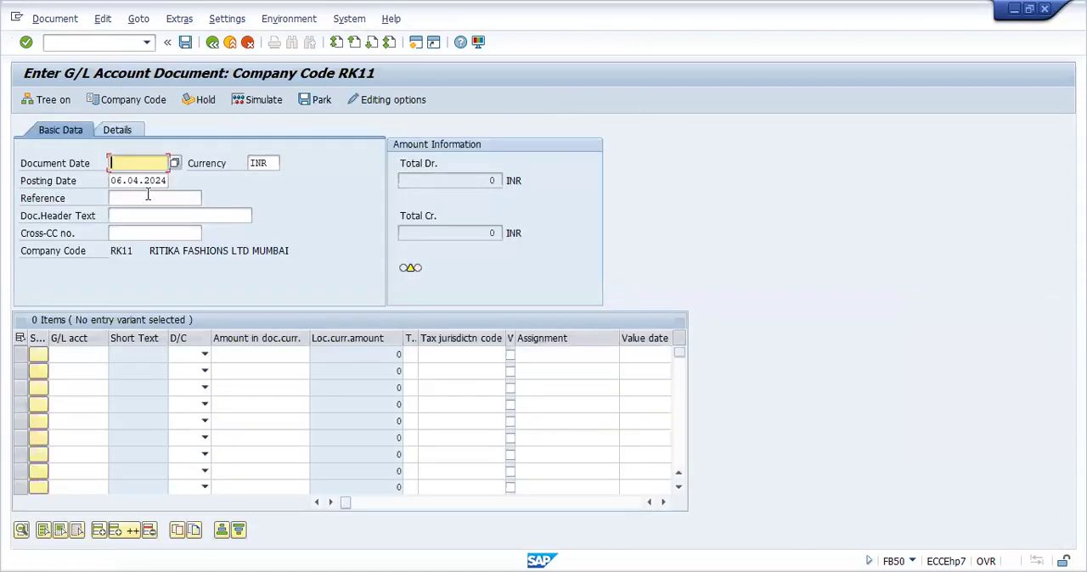
left_click(85, 354)
left_click(83, 371)
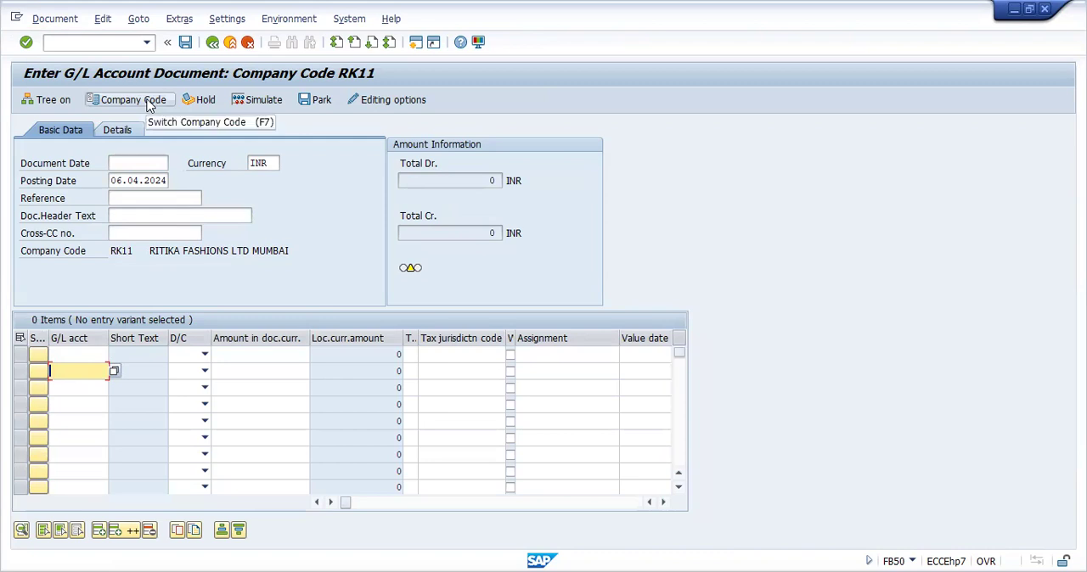
Switch the company code to PRAA and set the document date to 06.04.2024
left_click(133, 99)
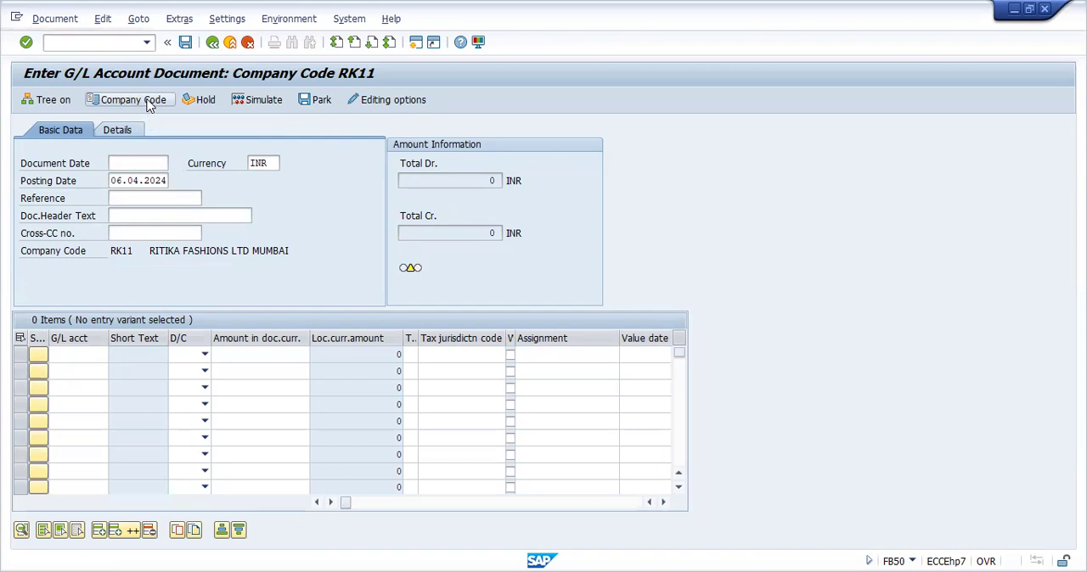
key("BackSpace")
key("BackSpace")
key("BackSpace")
key("BackSpace")
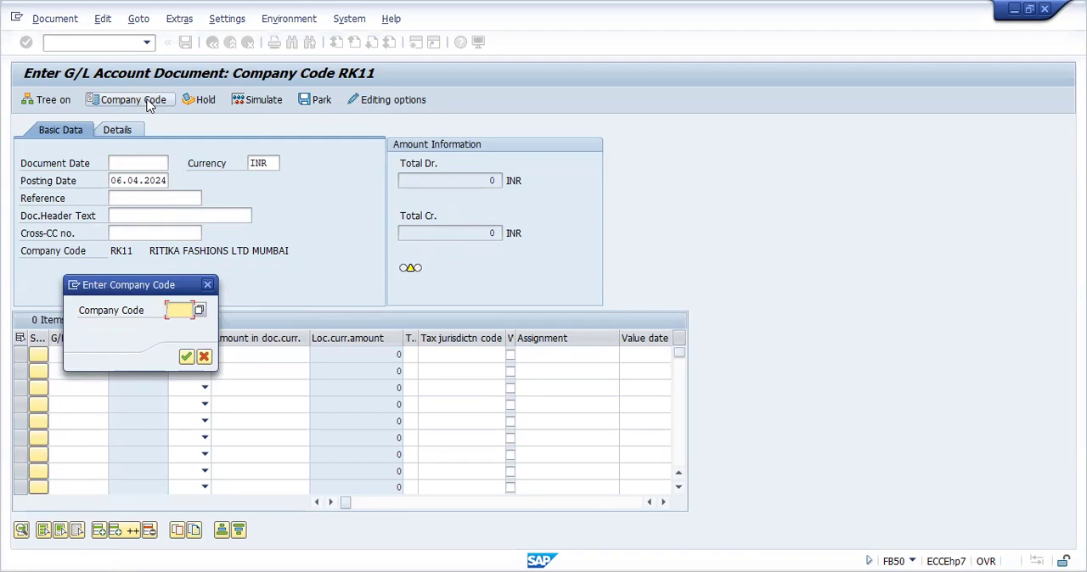
type("PR")
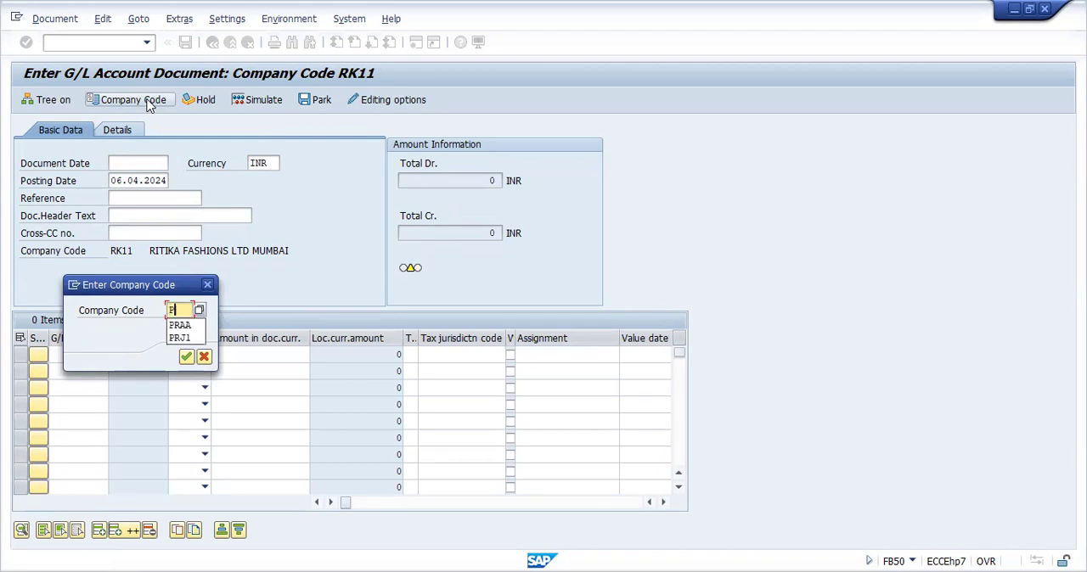
type("AA")
key("Return")
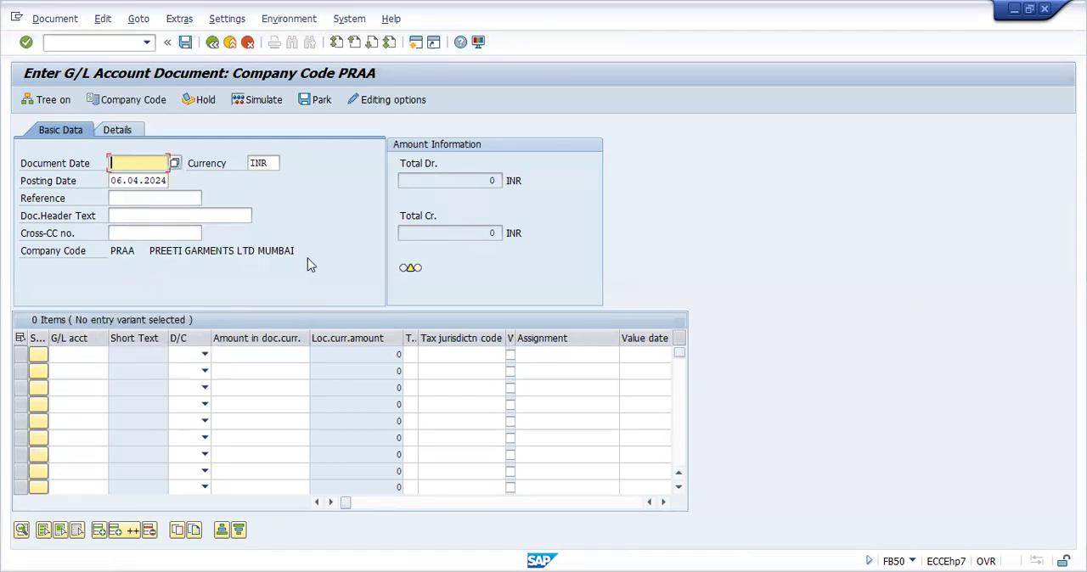
left_click(174, 163)
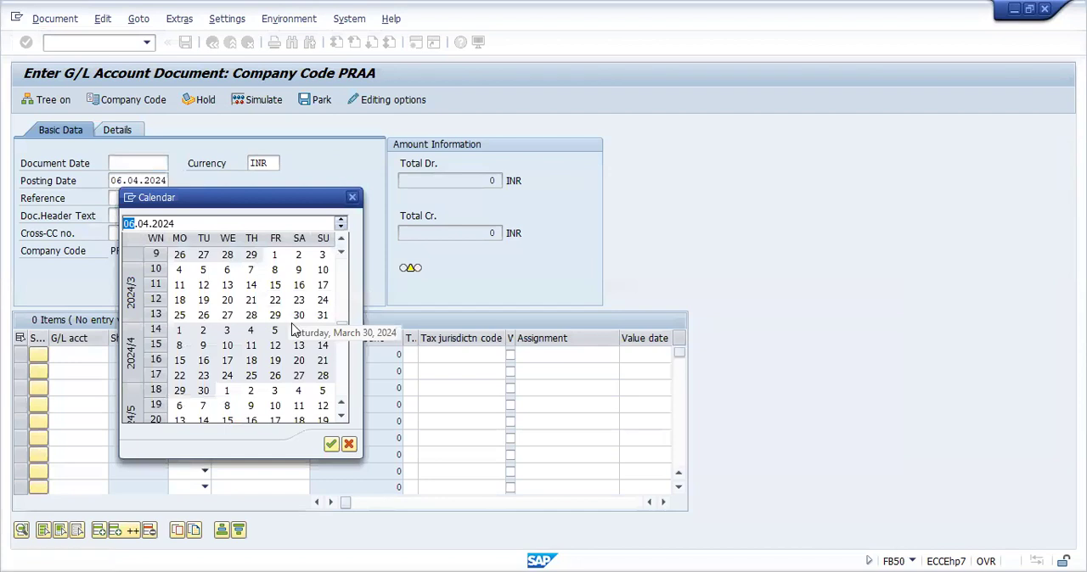
double_click(298, 330)
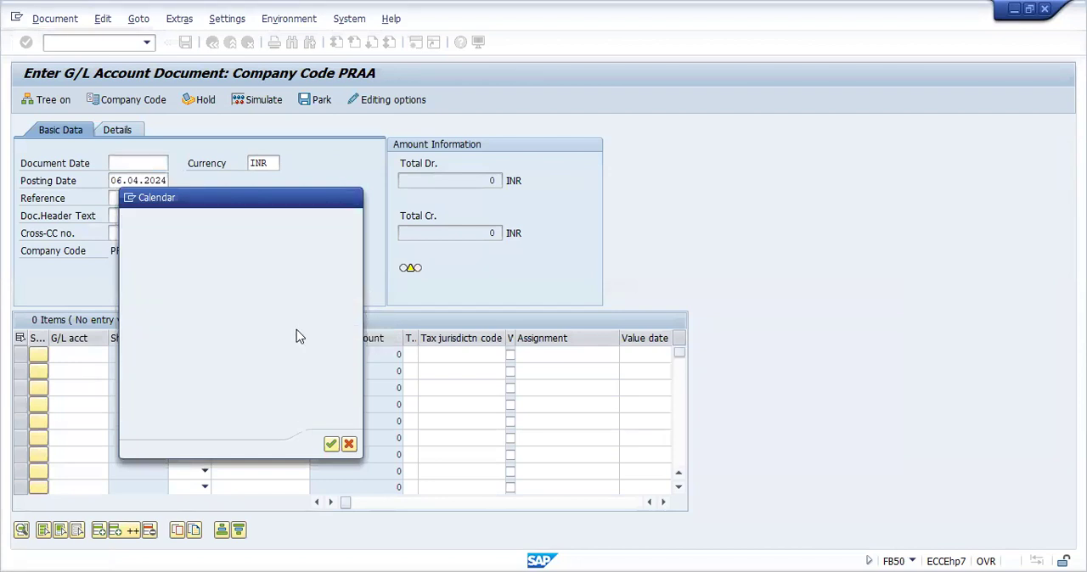
Assign Wages Account 2002 to the first line item from the G/L account search and mark it as Debit
left_click(84, 359)
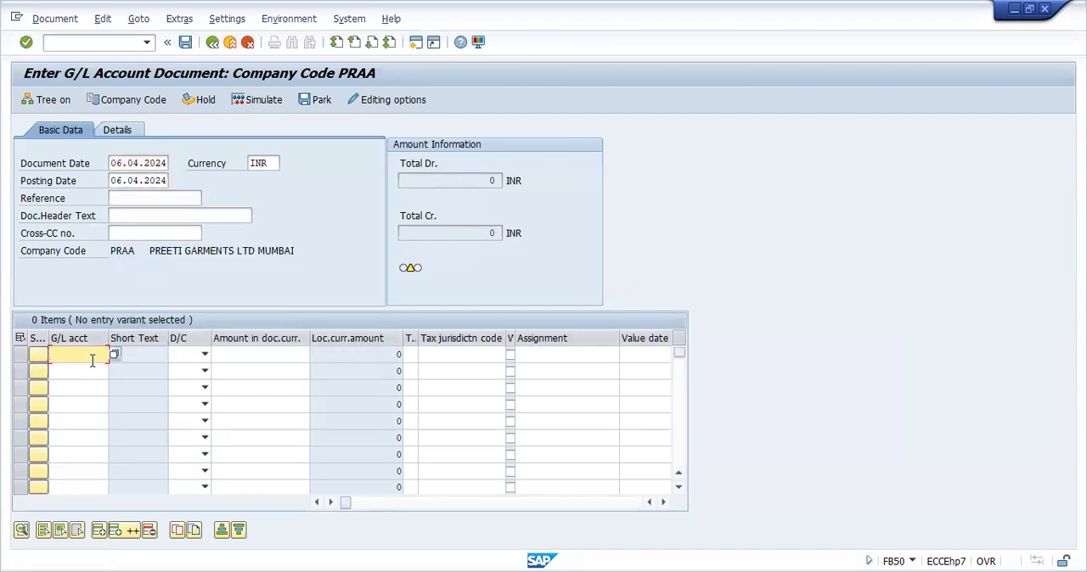
left_click(115, 355)
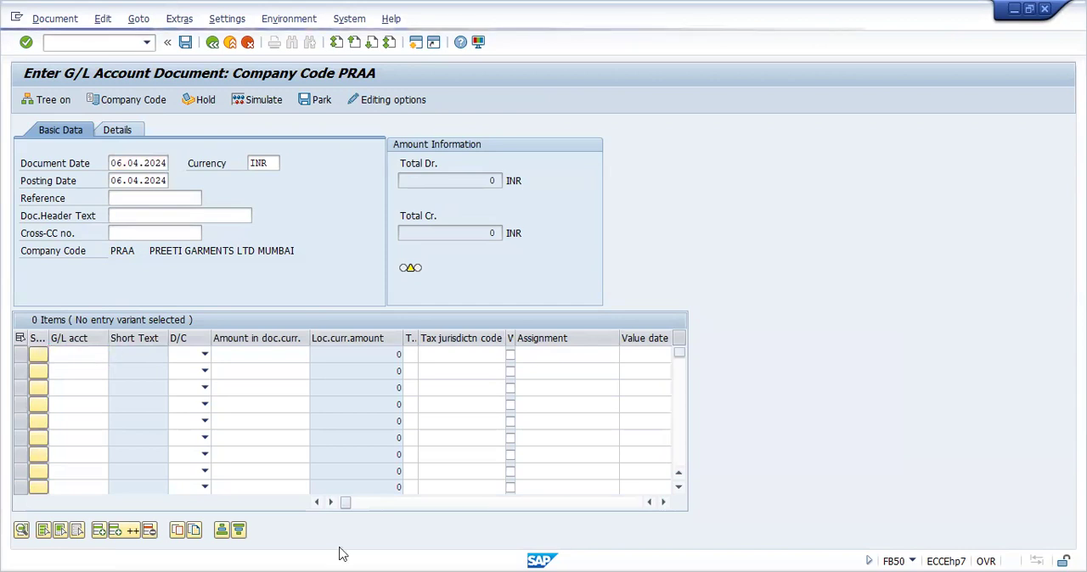
left_click(444, 545)
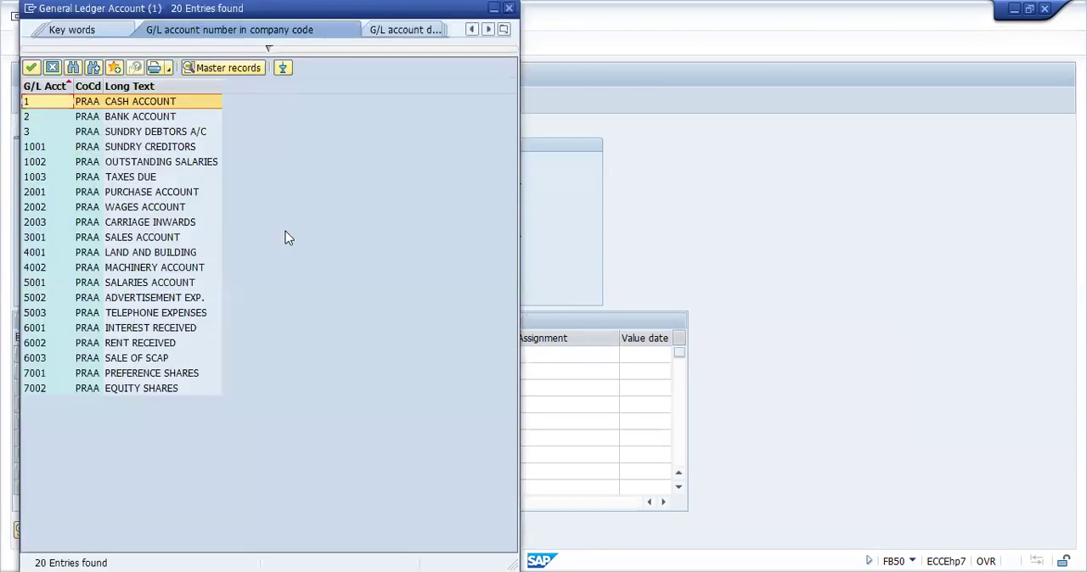
double_click(151, 207)
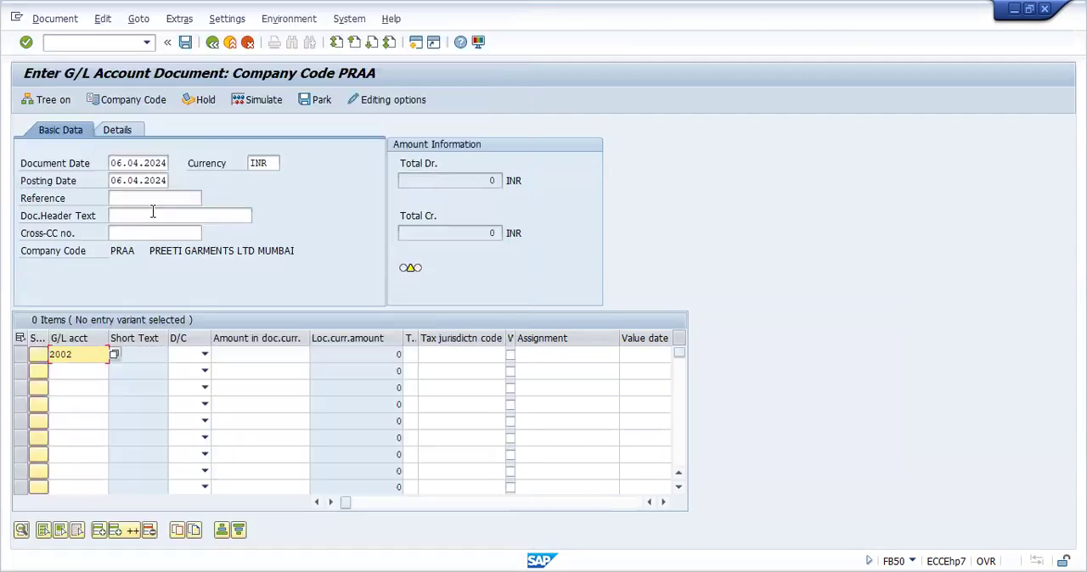
left_click(204, 357)
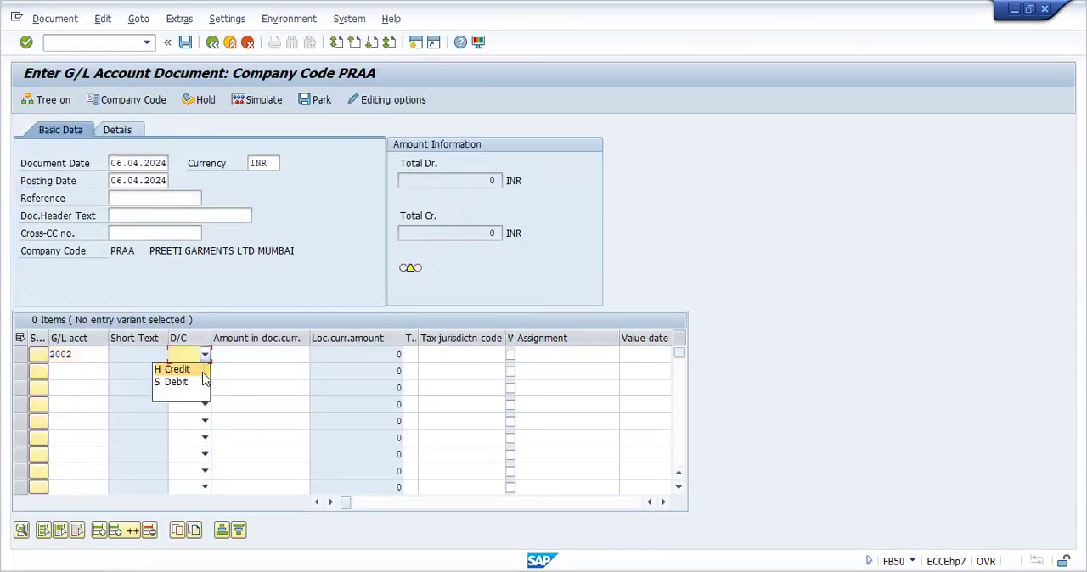
left_click(201, 383)
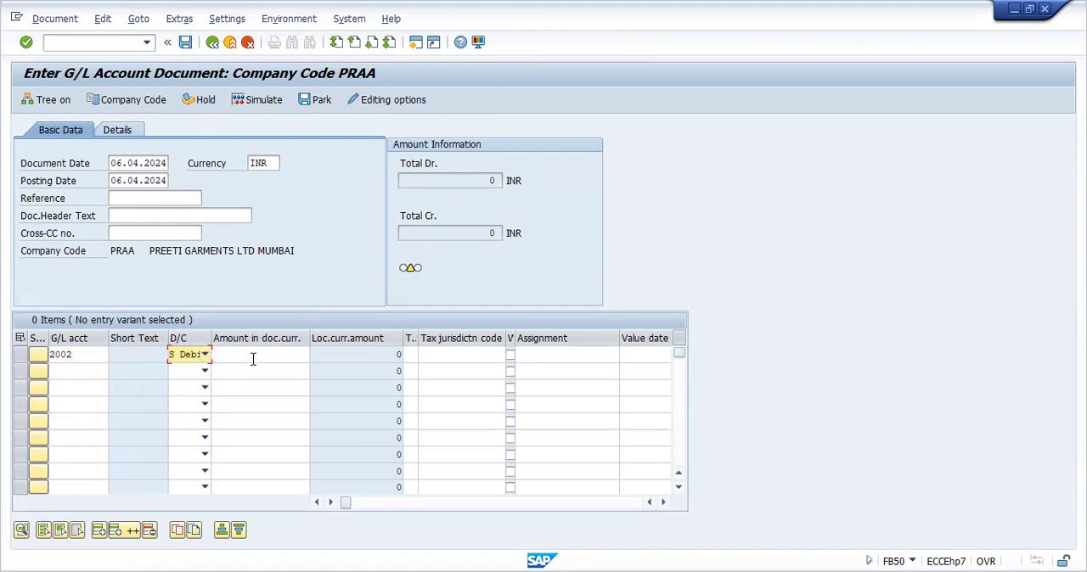
Set the wages item's amount in document currency to 10000 and its text to "wages paid"
left_click(253, 357)
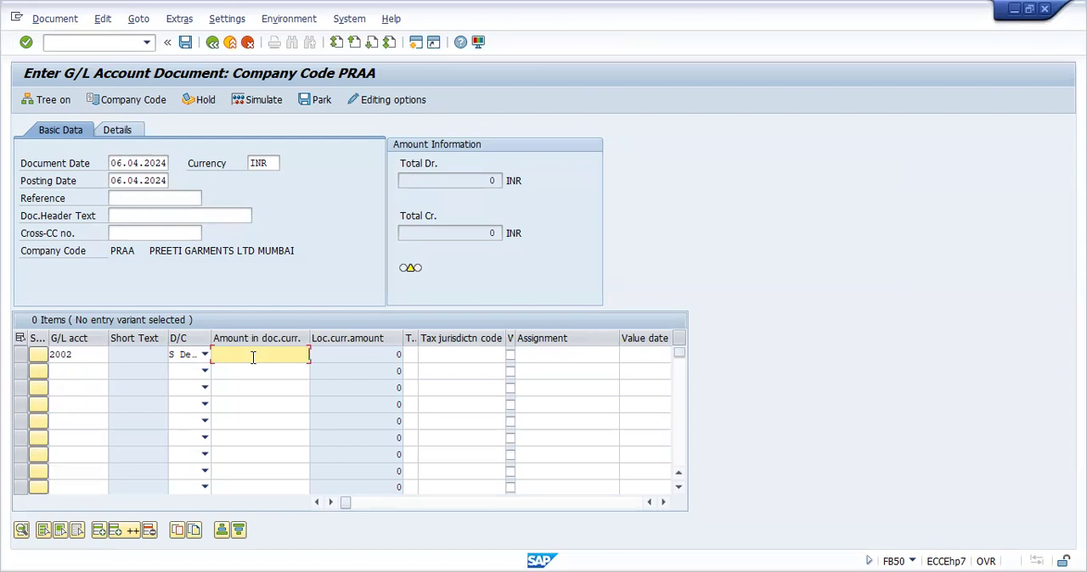
type("10000")
key("Tab")
key("Tab")
key("Tab")
key("Tab")
key("Tab")
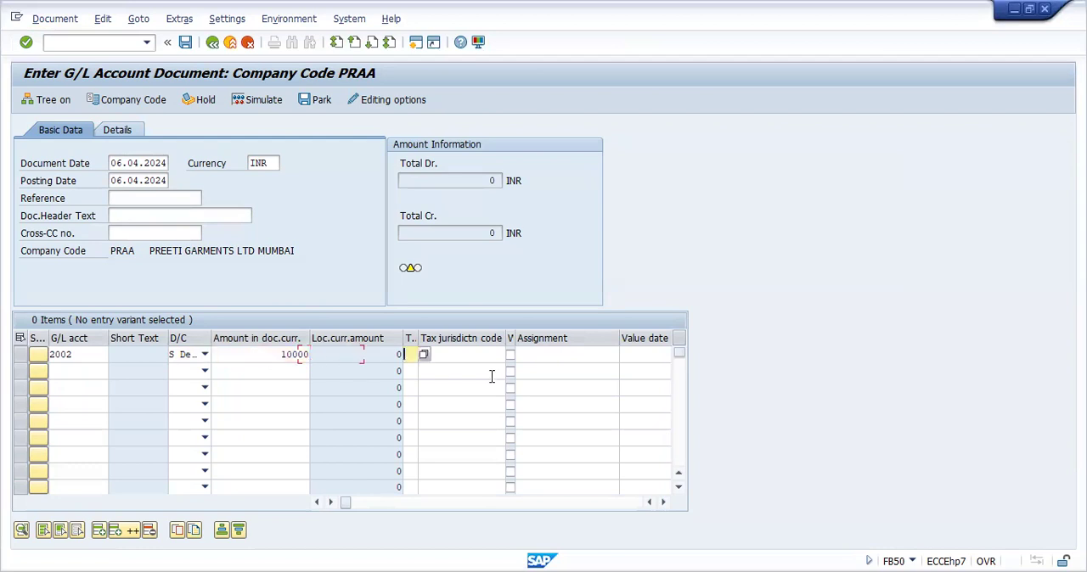
key("Tab")
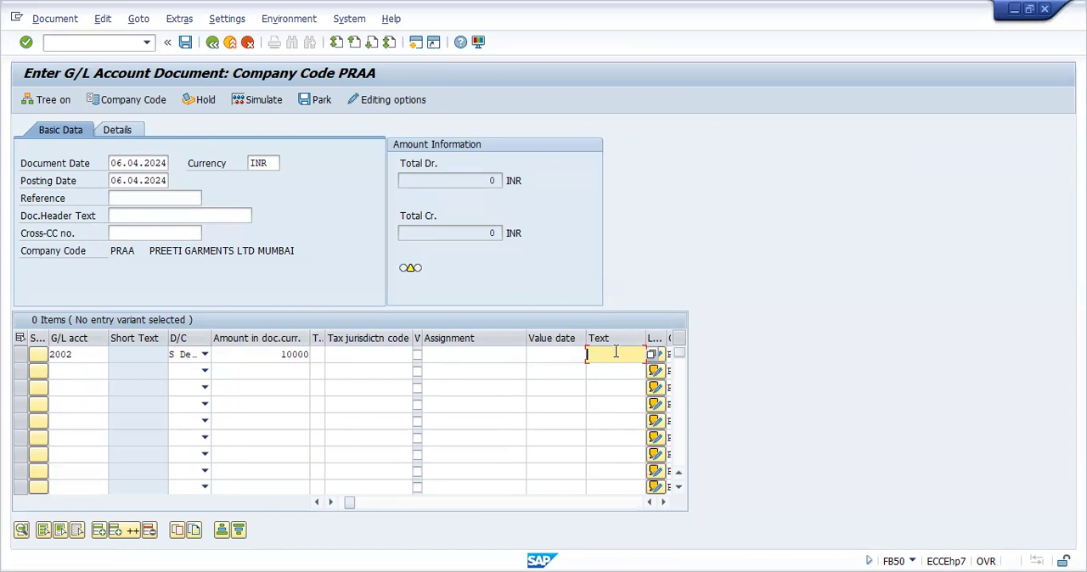
type("WA")
left_click(606, 369)
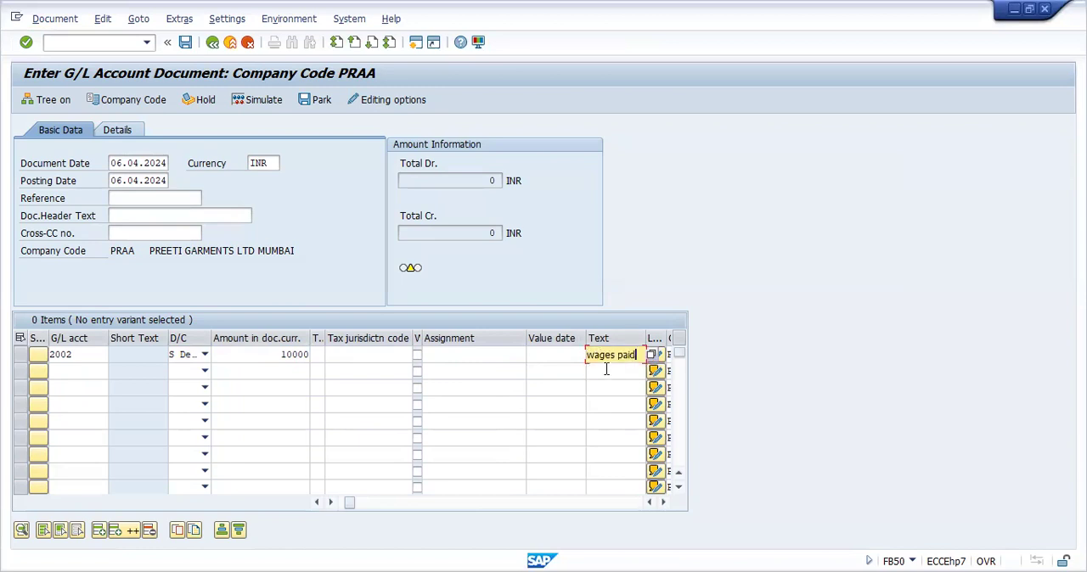
Assign Cash Account 1 to the second line item from the G/L account search and mark it as Credit
left_click(98, 372)
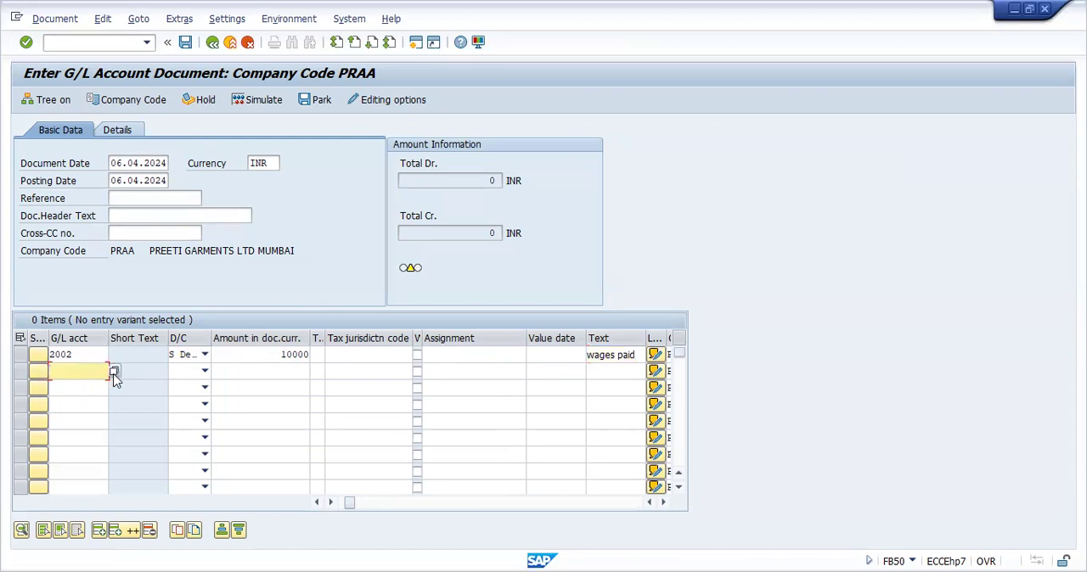
key("Return")
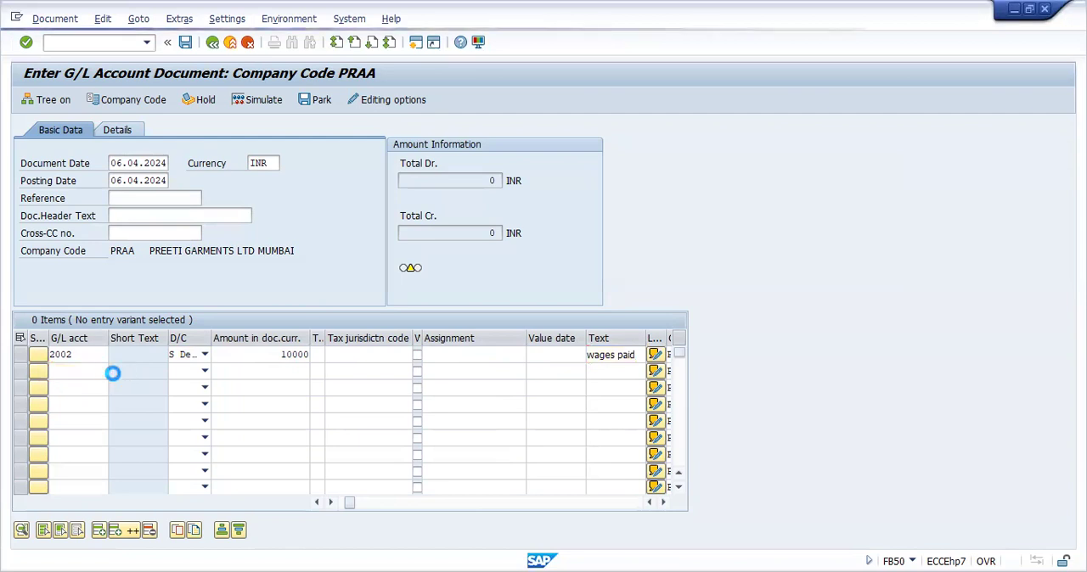
key("F4")
left_click(449, 545)
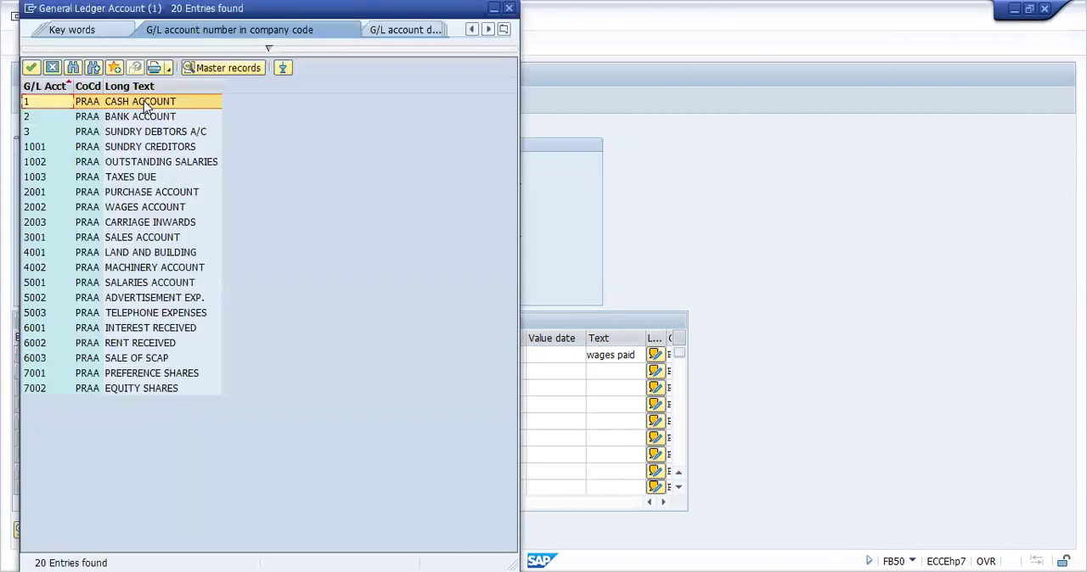
left_click(143, 101)
left_click(142, 101)
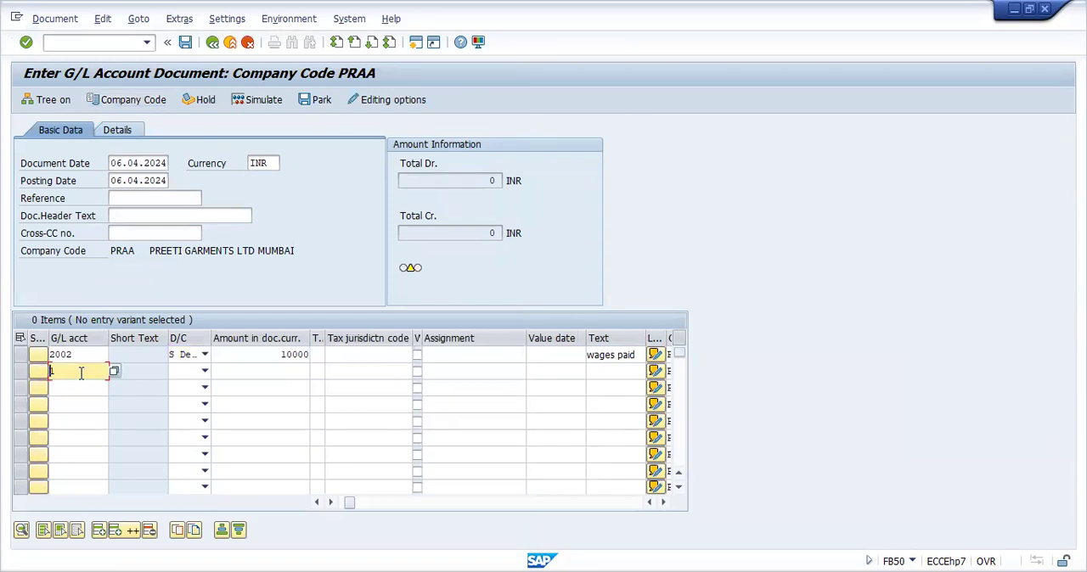
left_click(205, 373)
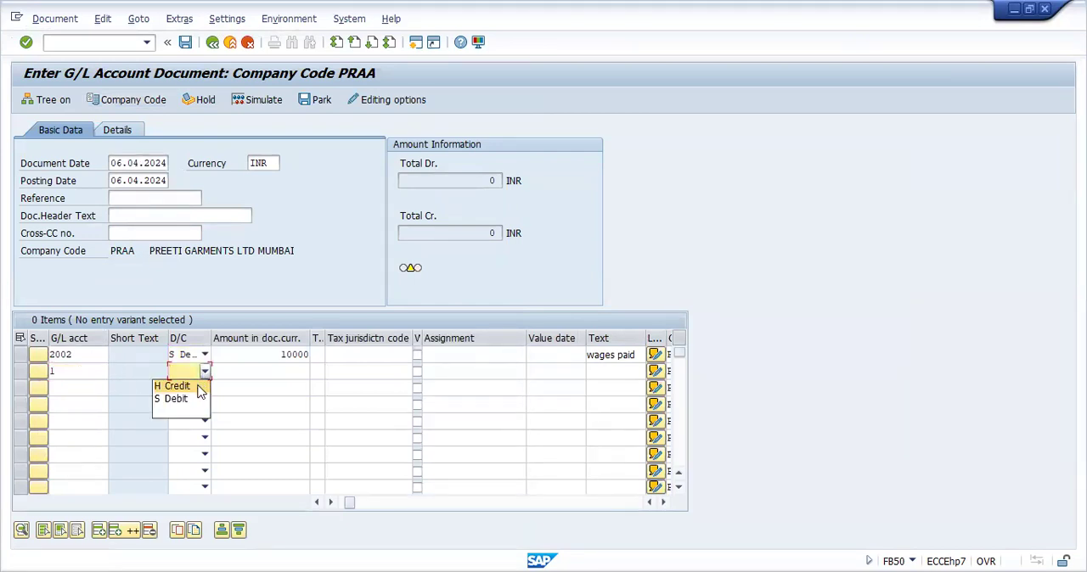
left_click(198, 388)
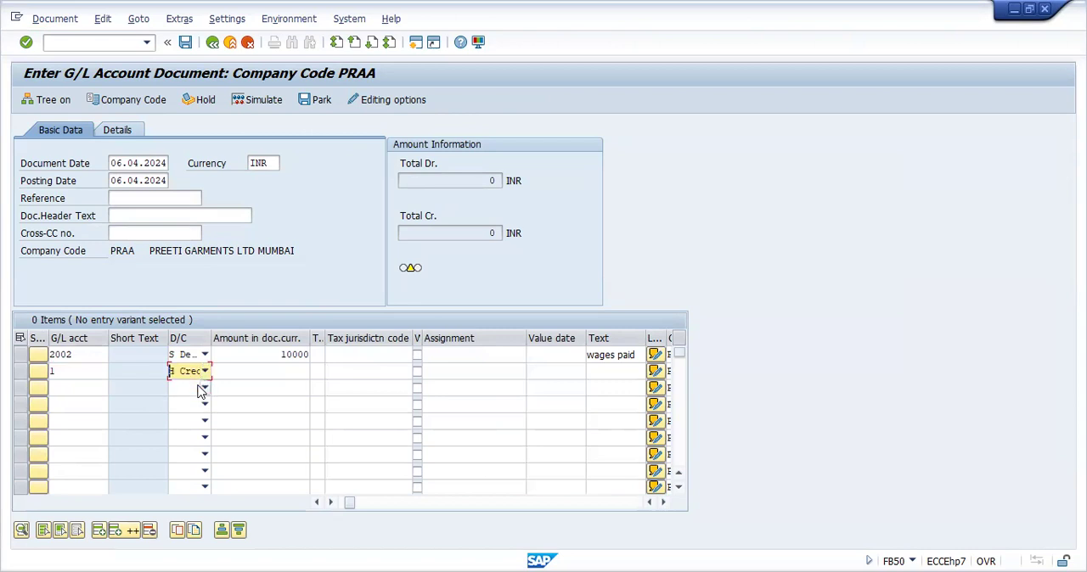
Set the cash item's amount to *, give it the text "wages paid", and have the entered items checked
left_click(270, 372)
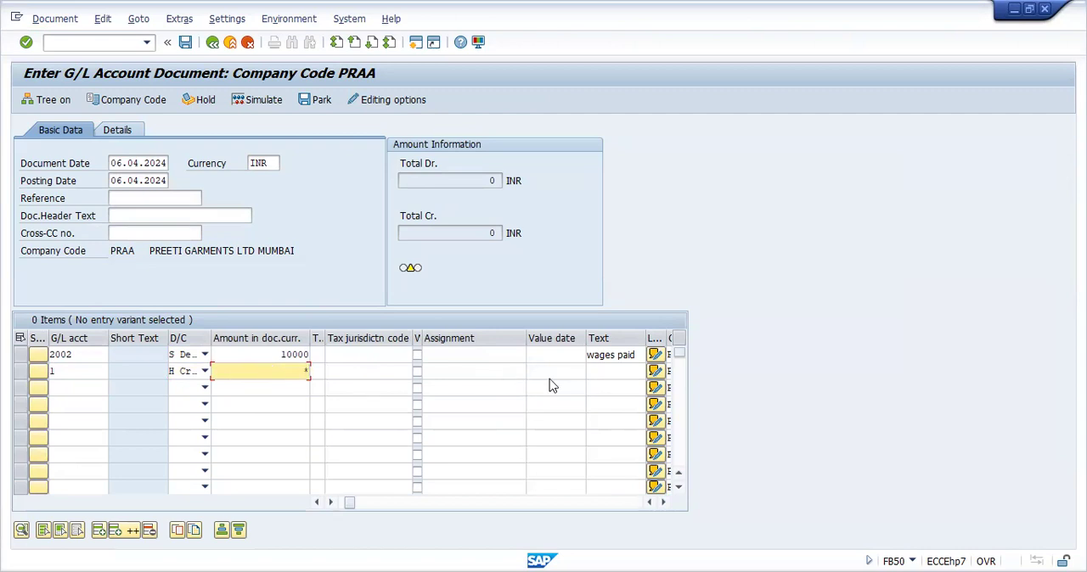
left_click(617, 371)
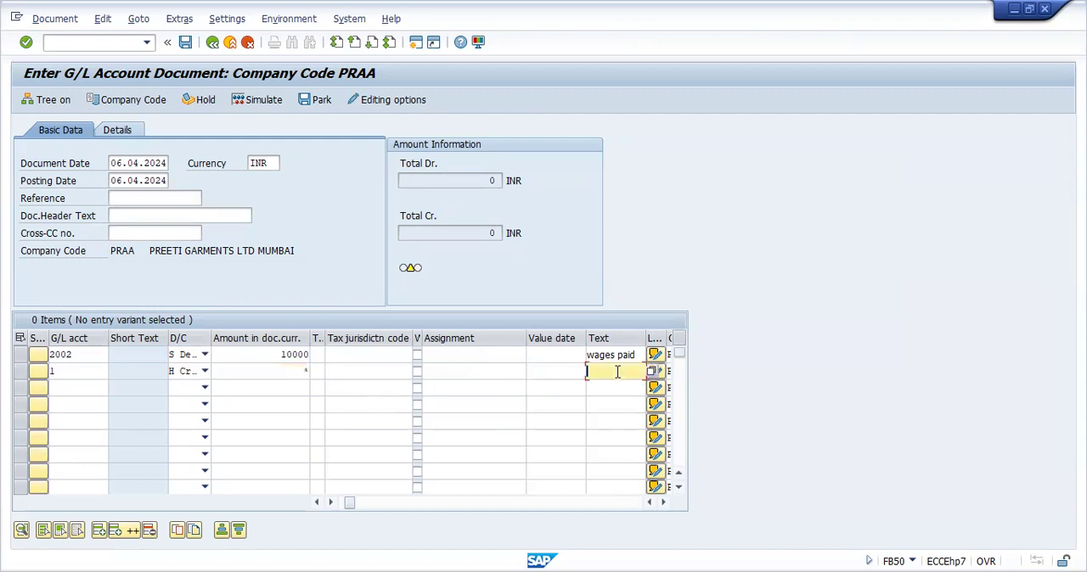
type("t")
mouse_move(411, 270)
key("Return")
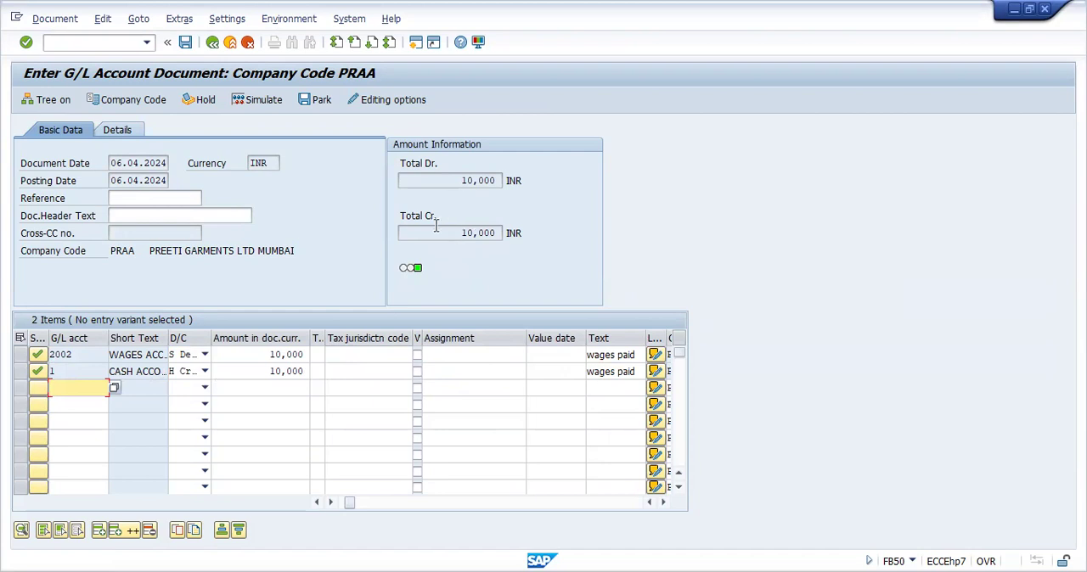
Simulate the wages document and post it in company code PRAA
left_click(258, 100)
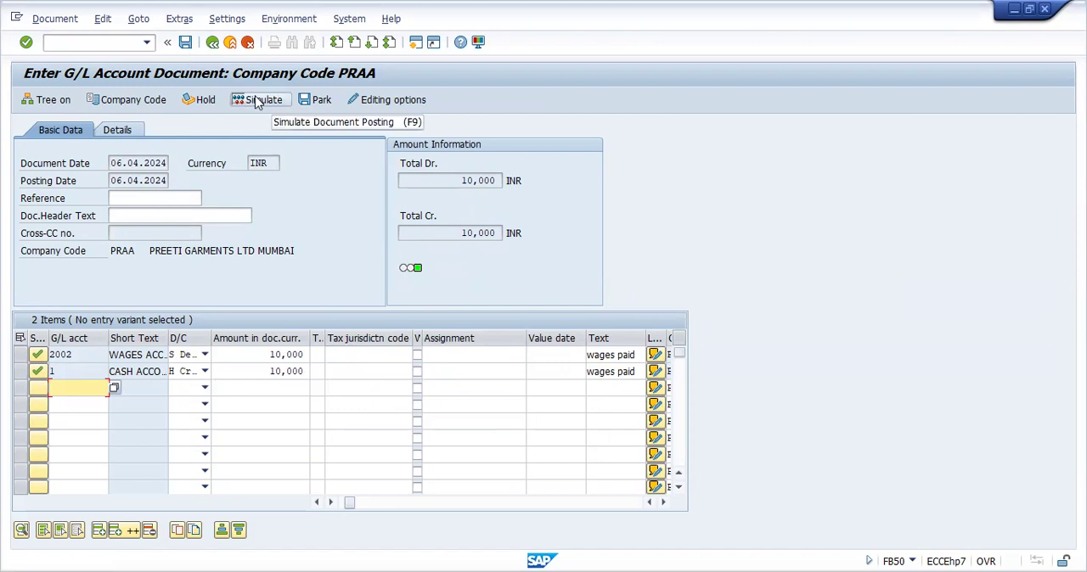
left_click(258, 100)
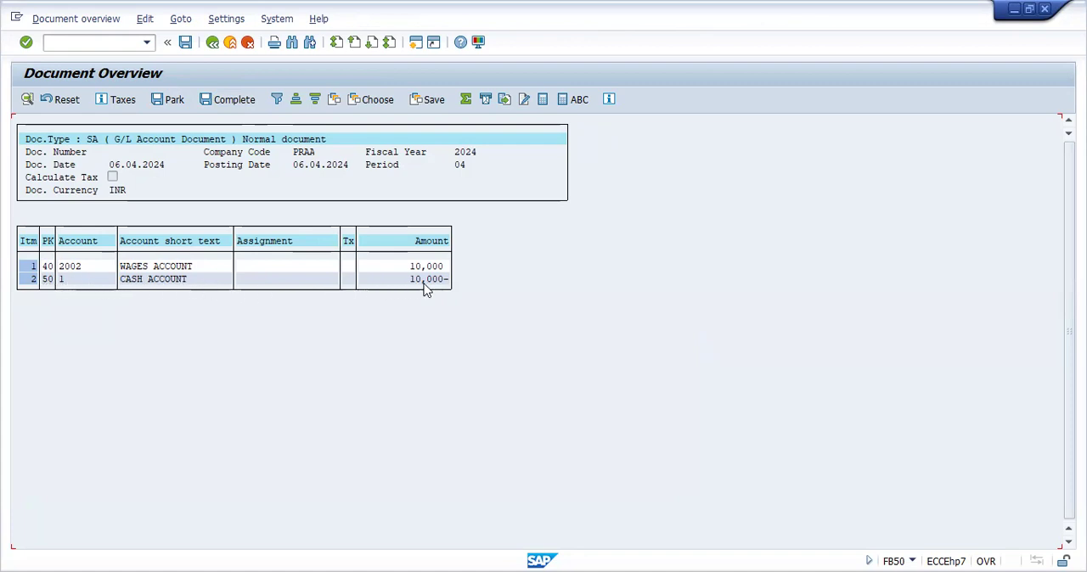
left_click(185, 46)
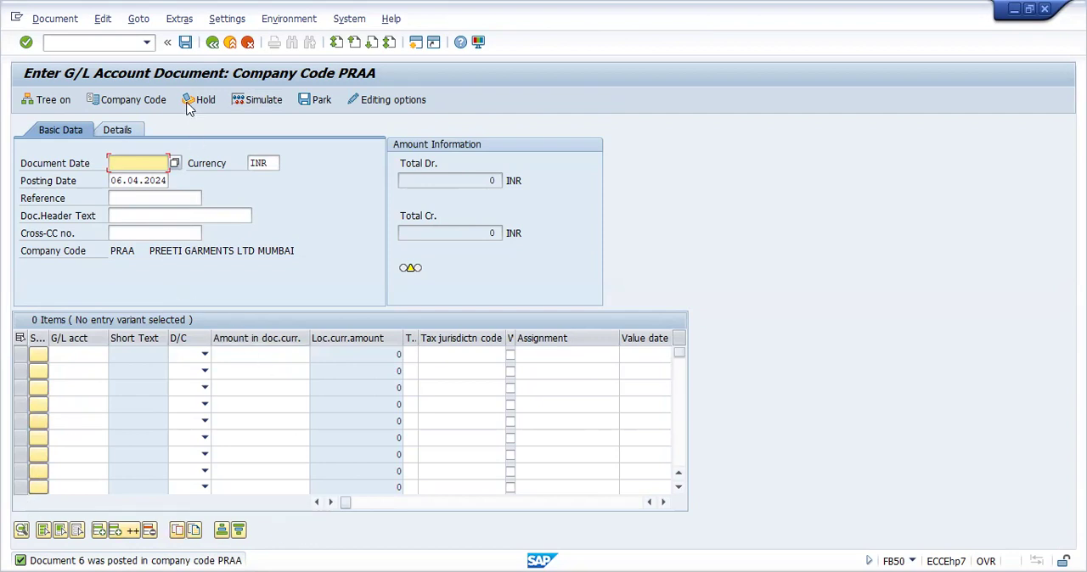
left_click(186, 46)
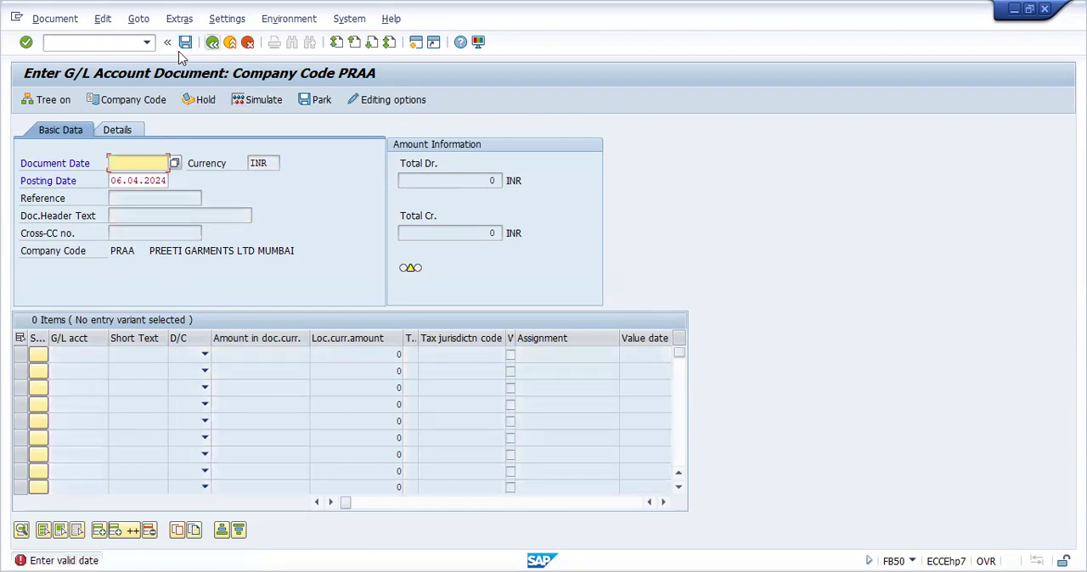
Display all G/L line items of company code PRAA in FBL3N and review the wages posting in the cash and wages accounts
left_click(145, 48)
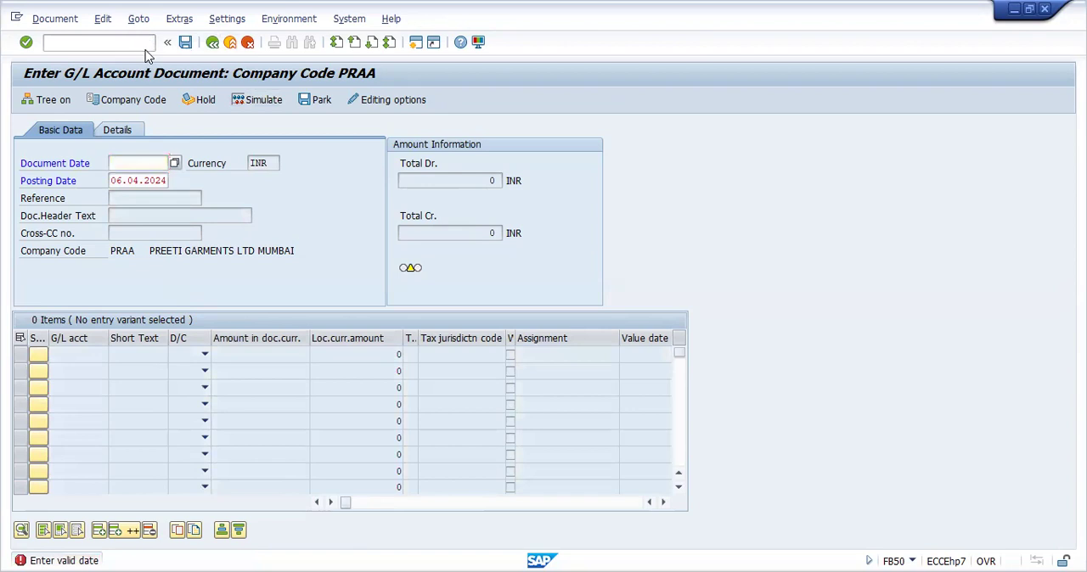
left_click(145, 50)
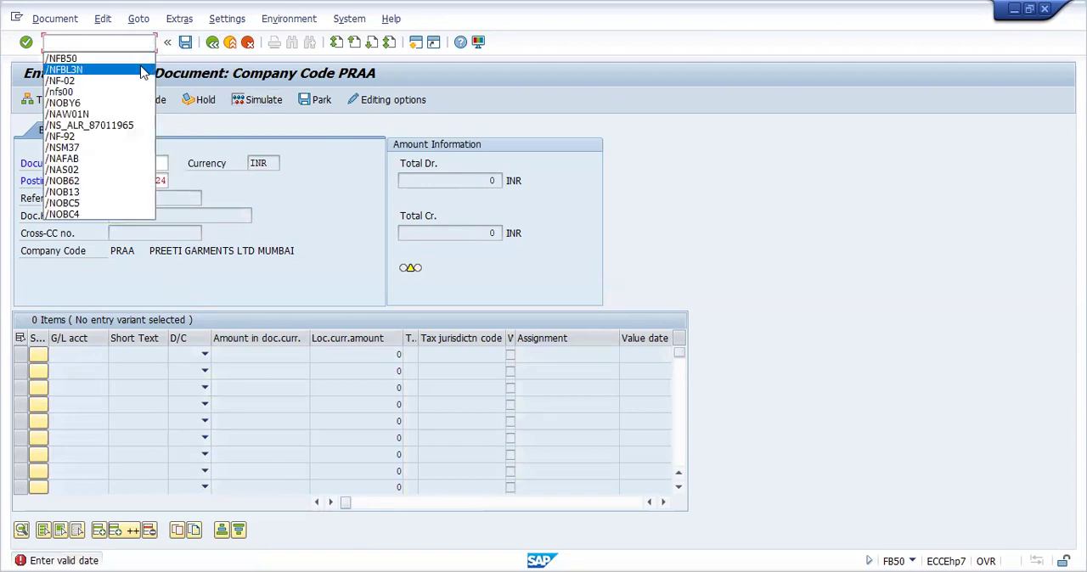
left_click(143, 70)
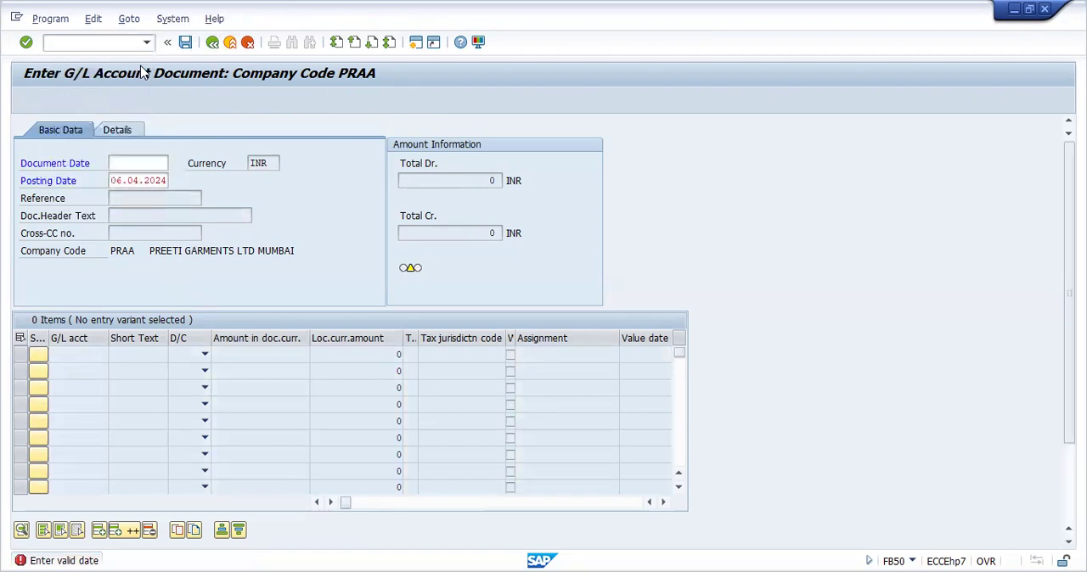
left_click(42, 444)
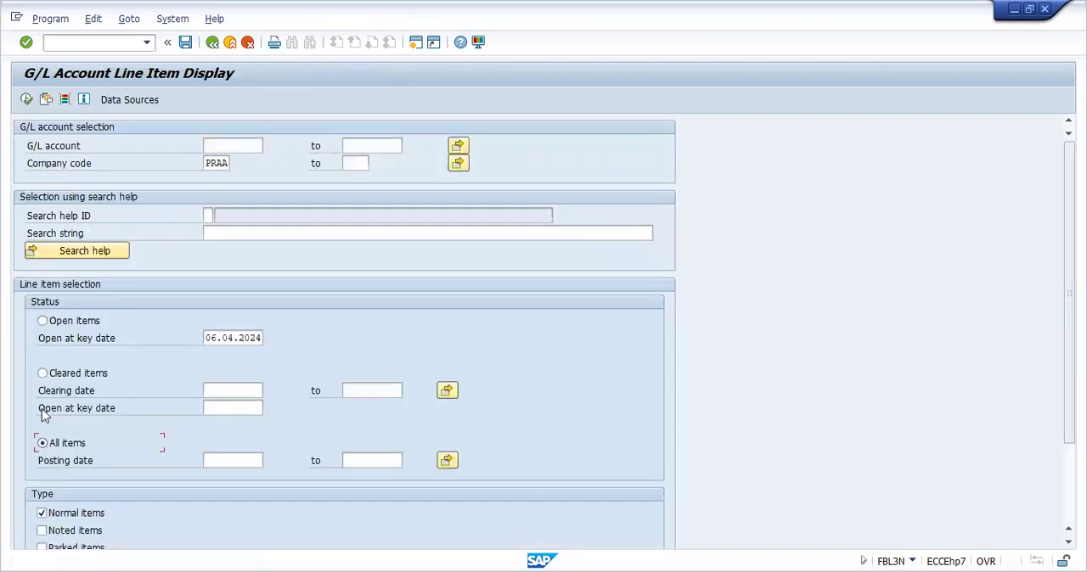
left_click(26, 101)
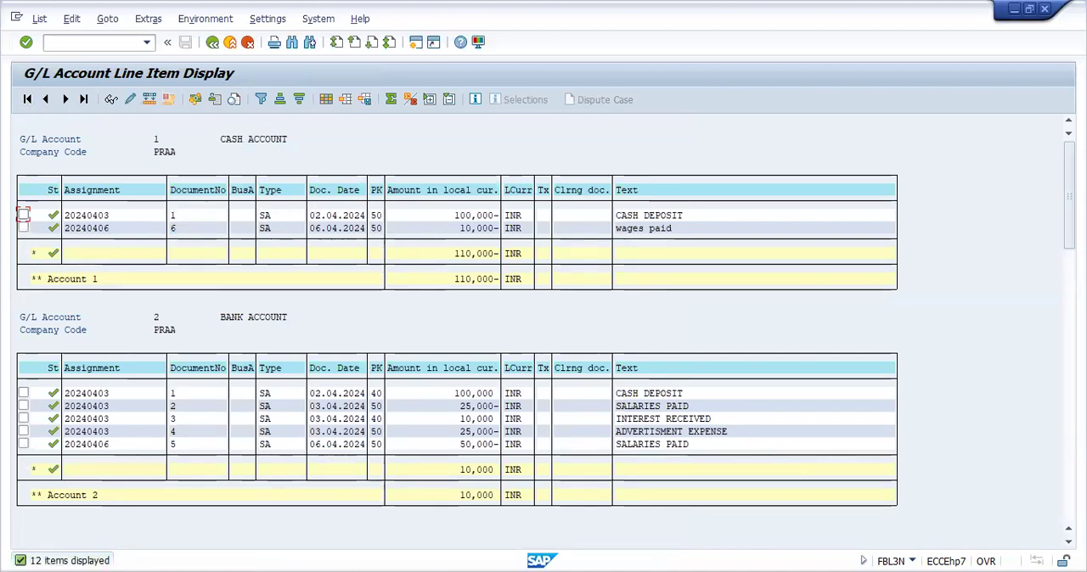
scroll(356, 275, "down", 10)
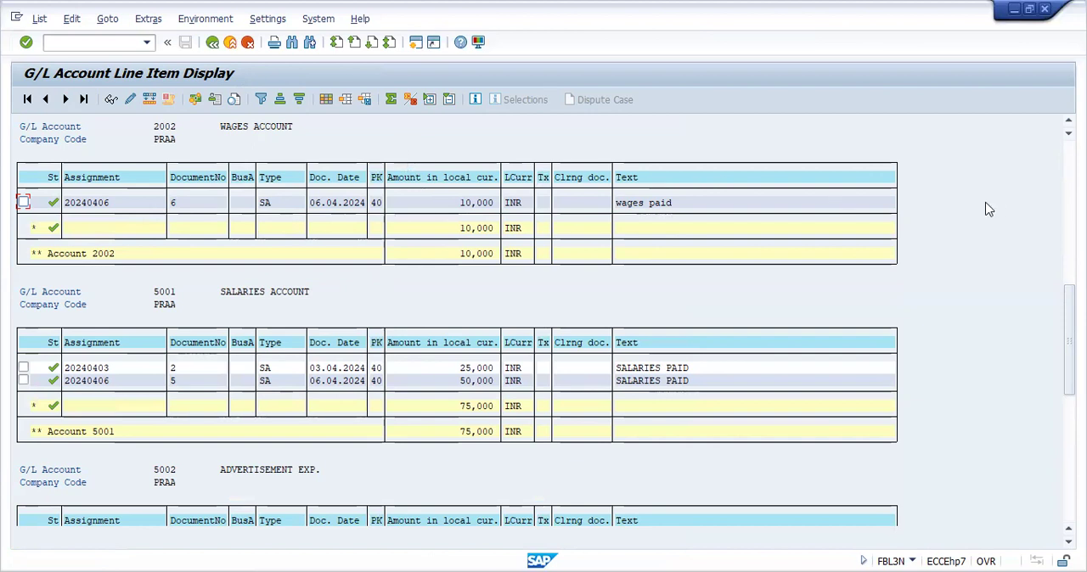
left_click_drag(1069, 340, 1069, 196)
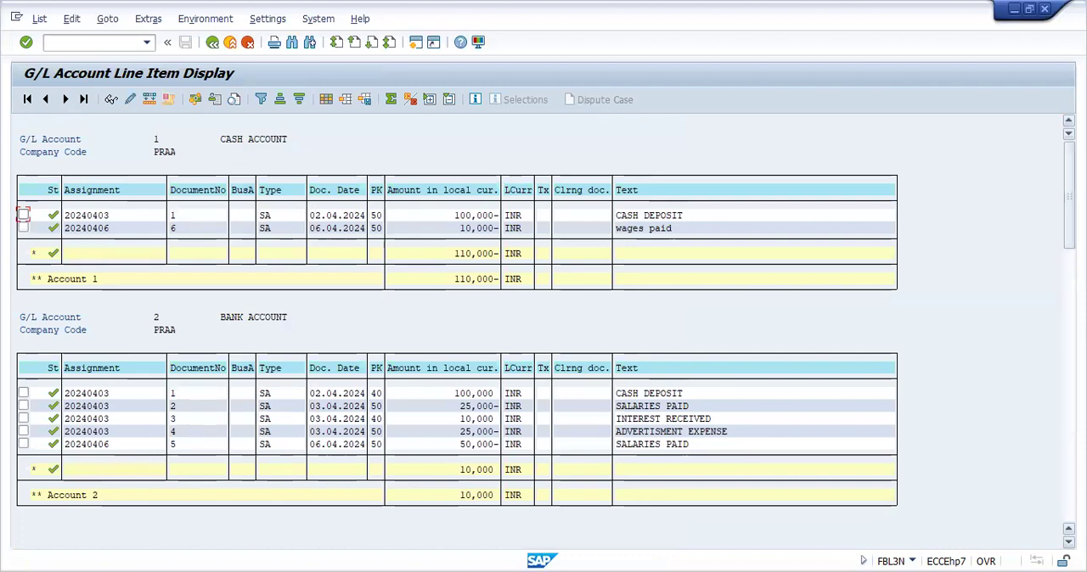
left_click_drag(1069, 197, 1069, 340)
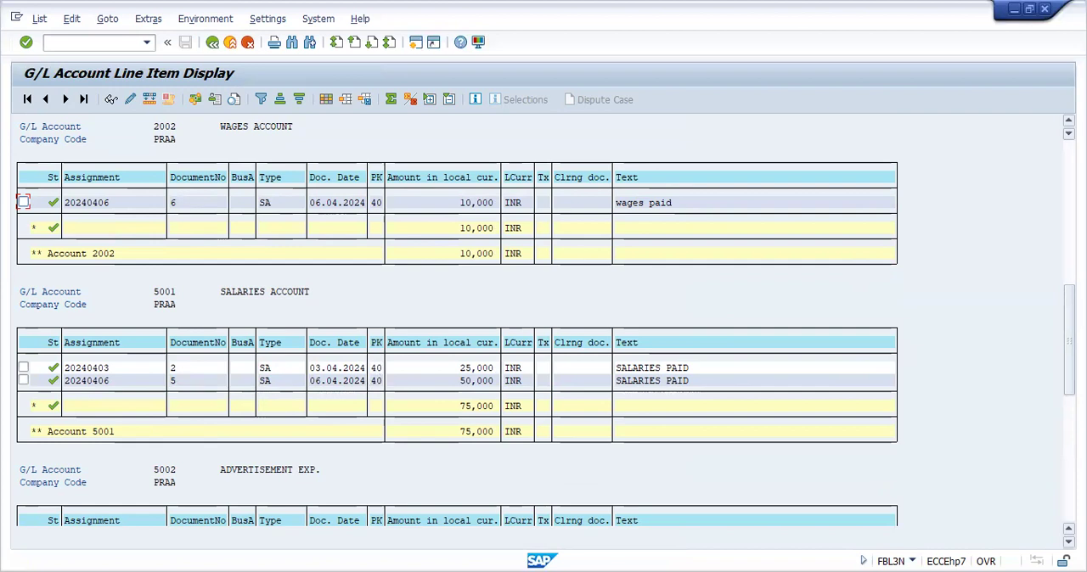
left_click_drag(1069, 340, 1069, 195)
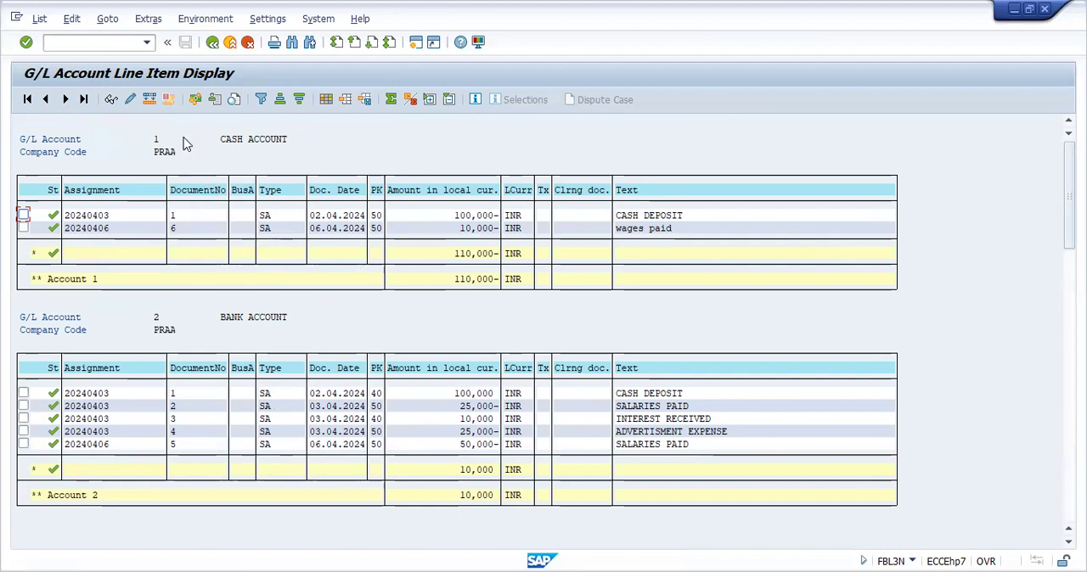
Reverse document 2 of company code PRAA, fiscal year 2024, in FB08 with reversal reason 01, Reversal in current period
left_click(115, 44)
type("/NFB08")
key("Return")
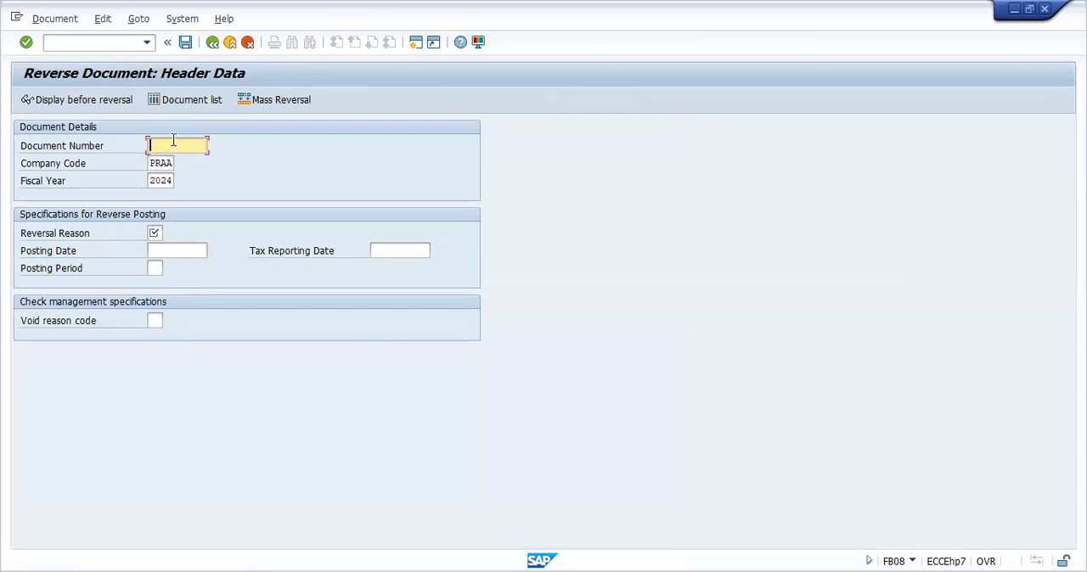
type("2")
left_click(258, 170)
left_click(156, 235)
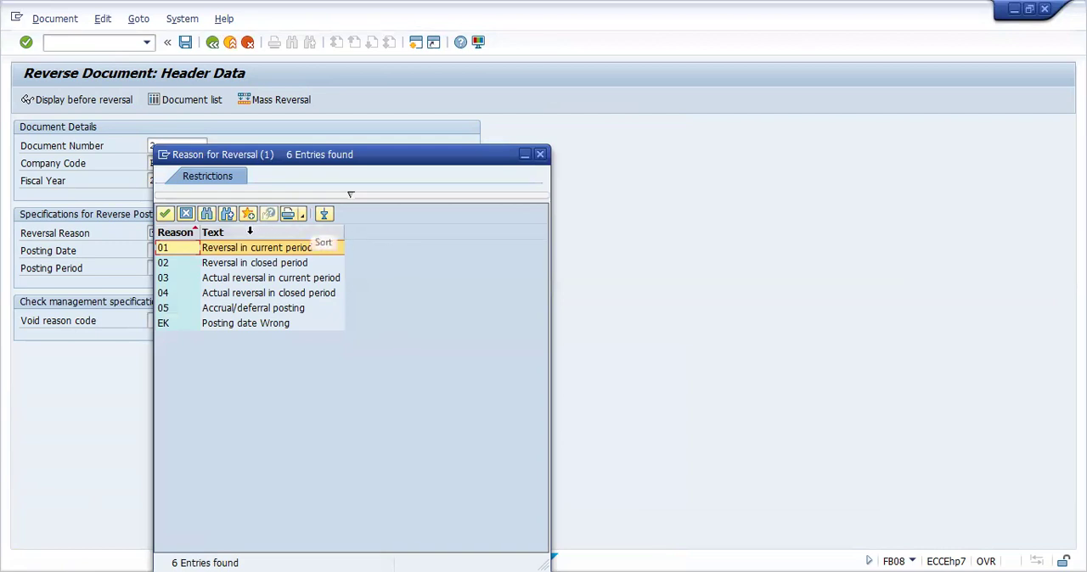
left_click(232, 248)
left_click(233, 248)
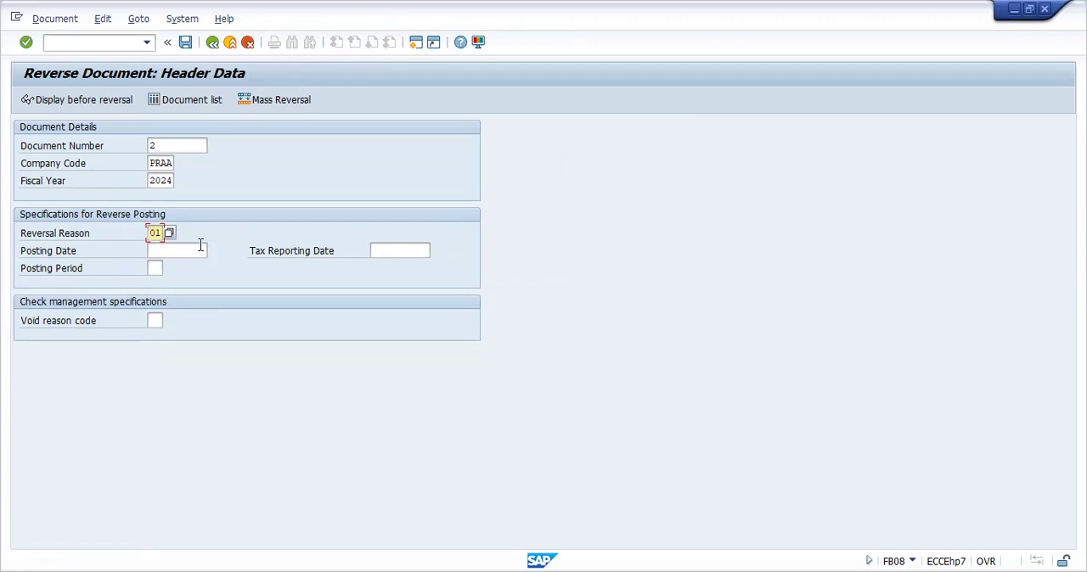
left_click(190, 51)
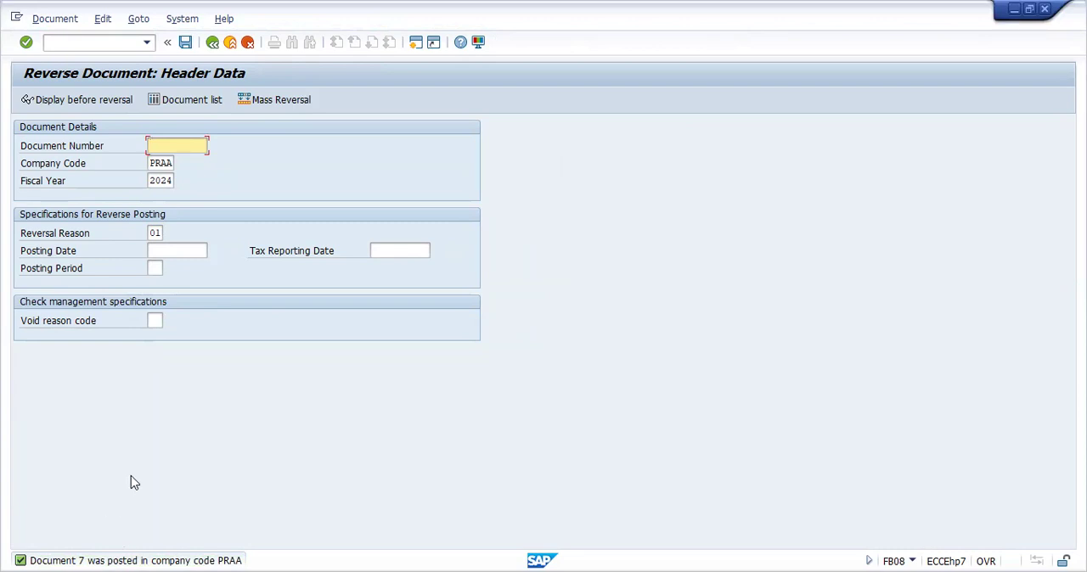
List all items of company code PRAA in FBL3N again and examine the reversal of document 2 in the bank and salaries accounts
left_click(148, 46)
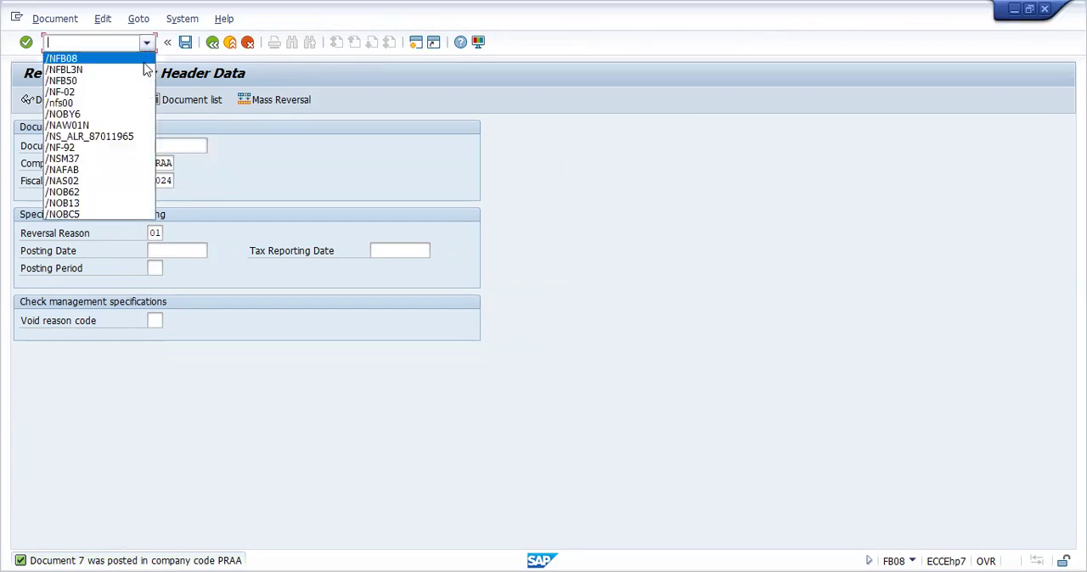
left_click(144, 75)
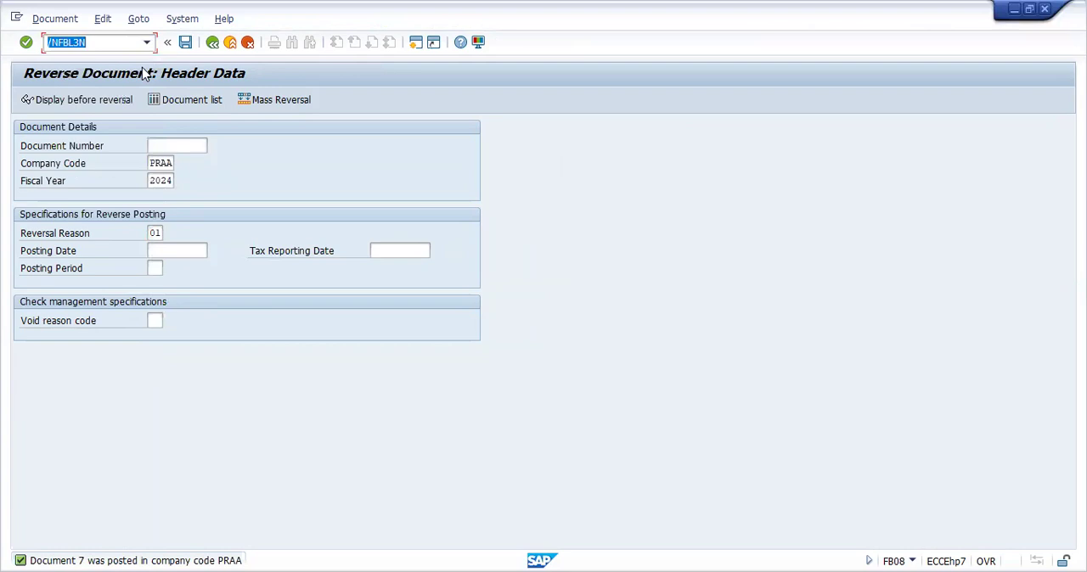
key("Return")
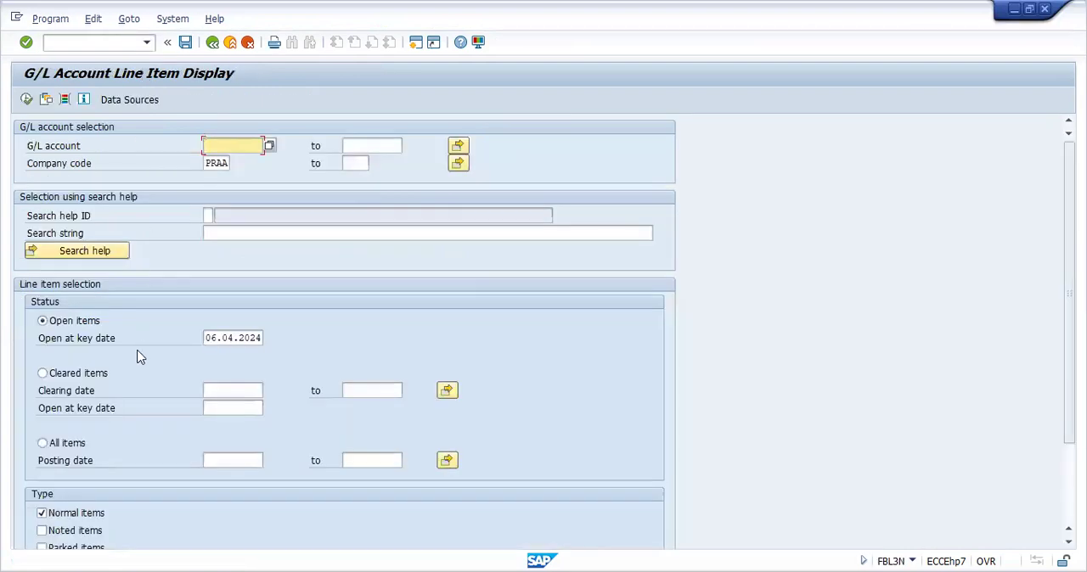
left_click(42, 444)
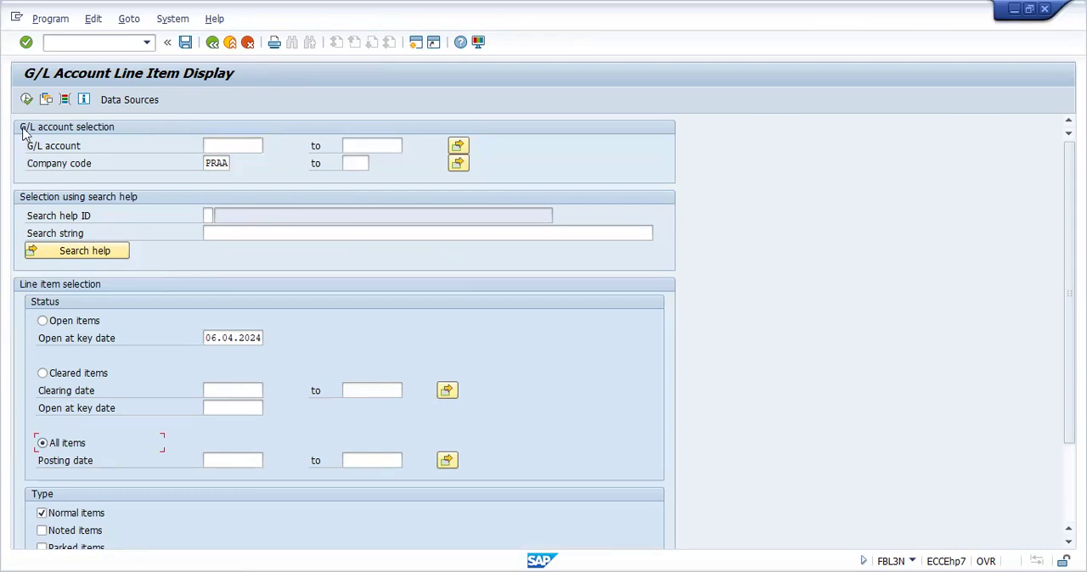
left_click(26, 100)
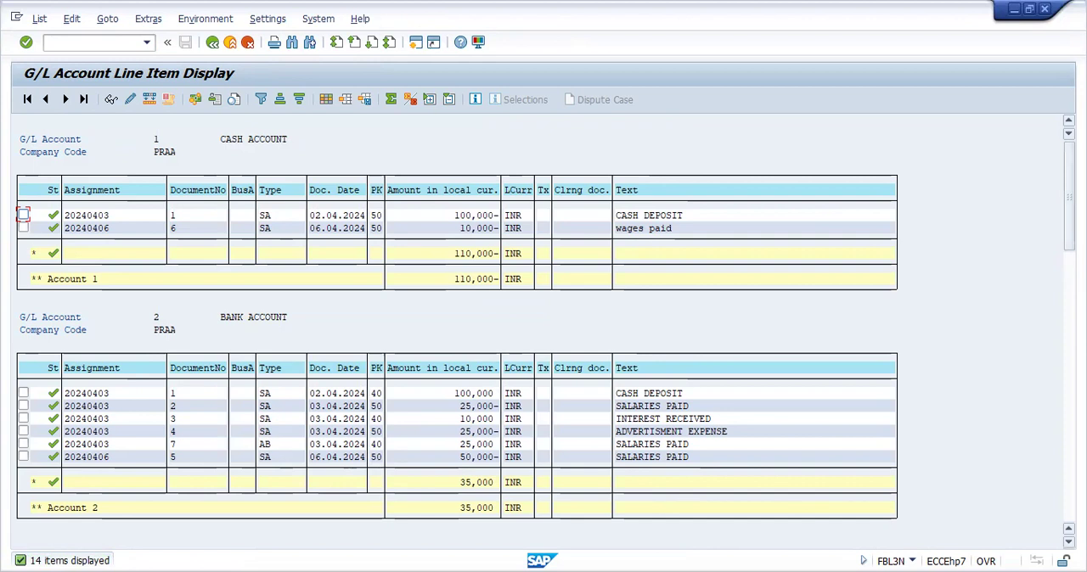
scroll(457, 339, "down", 5)
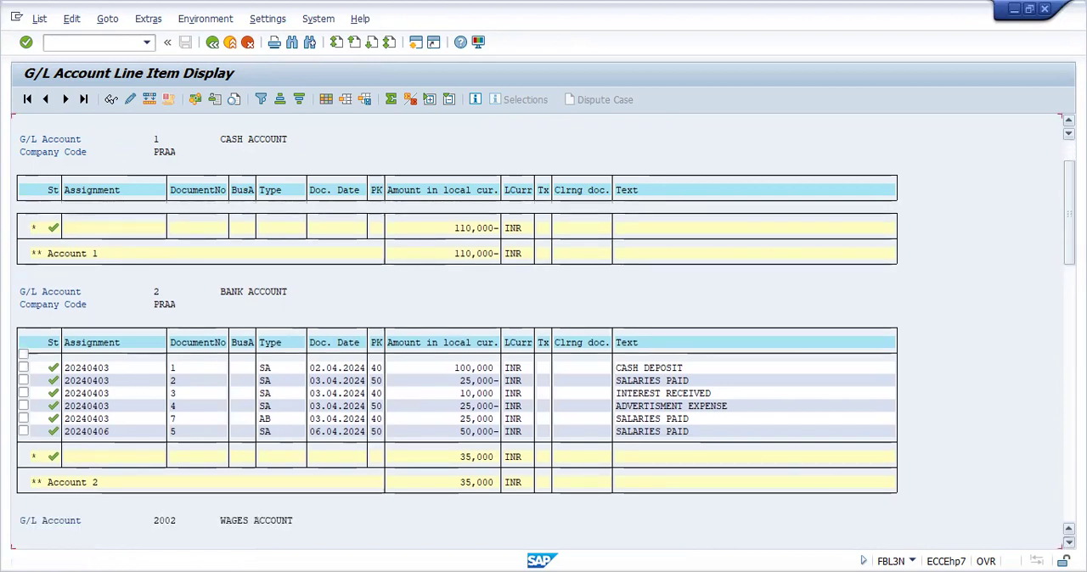
scroll(457, 340, "down", 5)
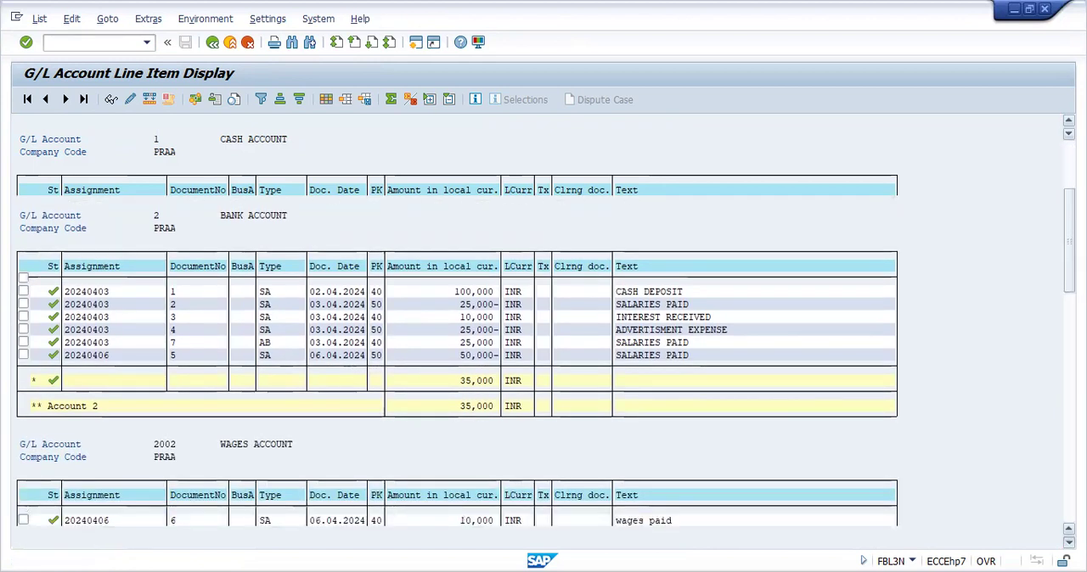
scroll(457, 339, "down", 5)
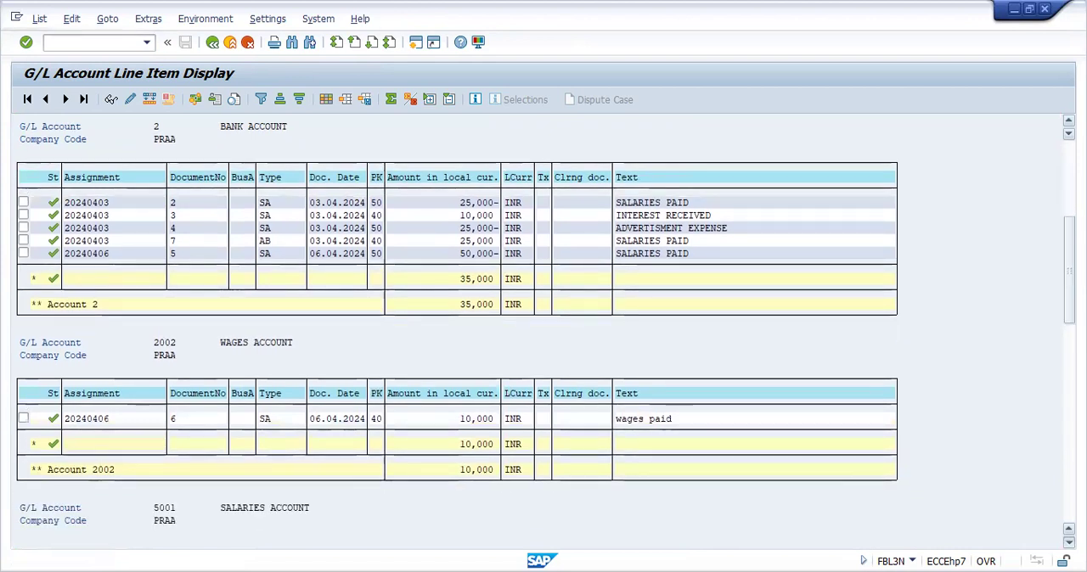
scroll(456, 340, "down", 5)
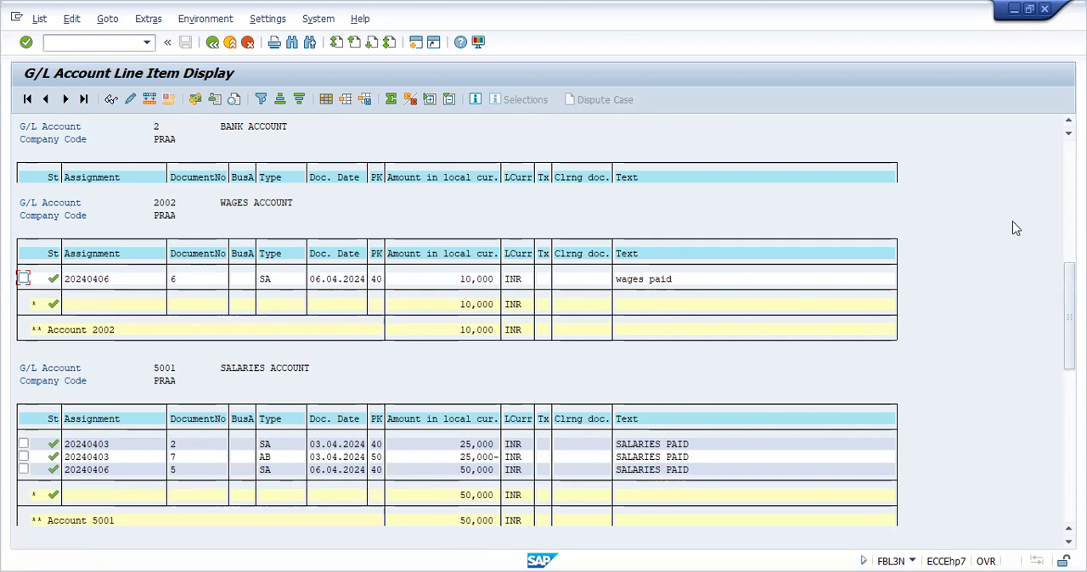
Open the details of document type SA in OBA7 and examine its number range and reverse document type
left_click(1068, 203)
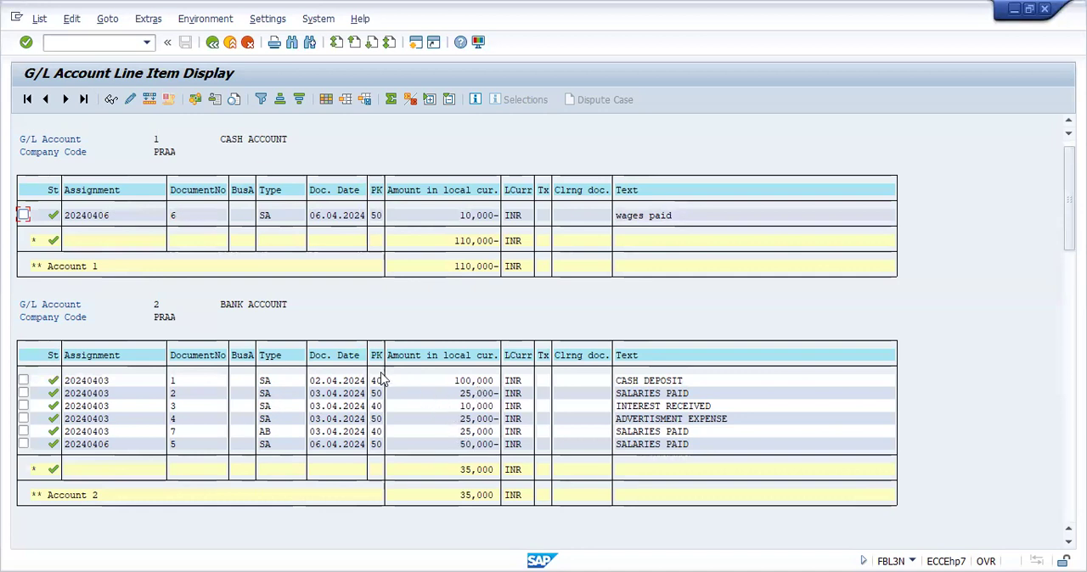
left_click(112, 44)
type("/NOBA")
key("Return")
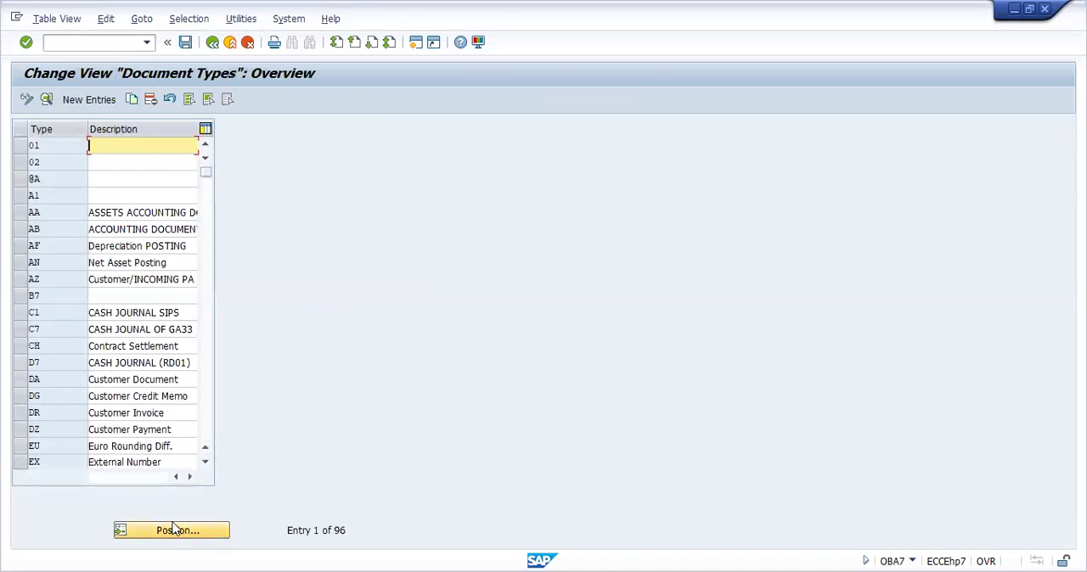
left_click(172, 529)
type("SA")
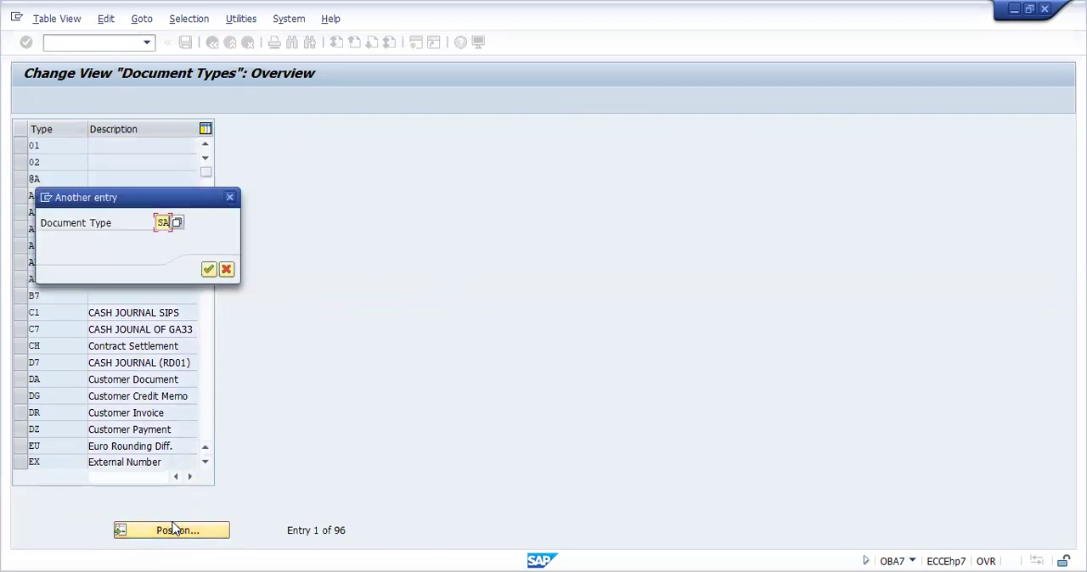
key("Return")
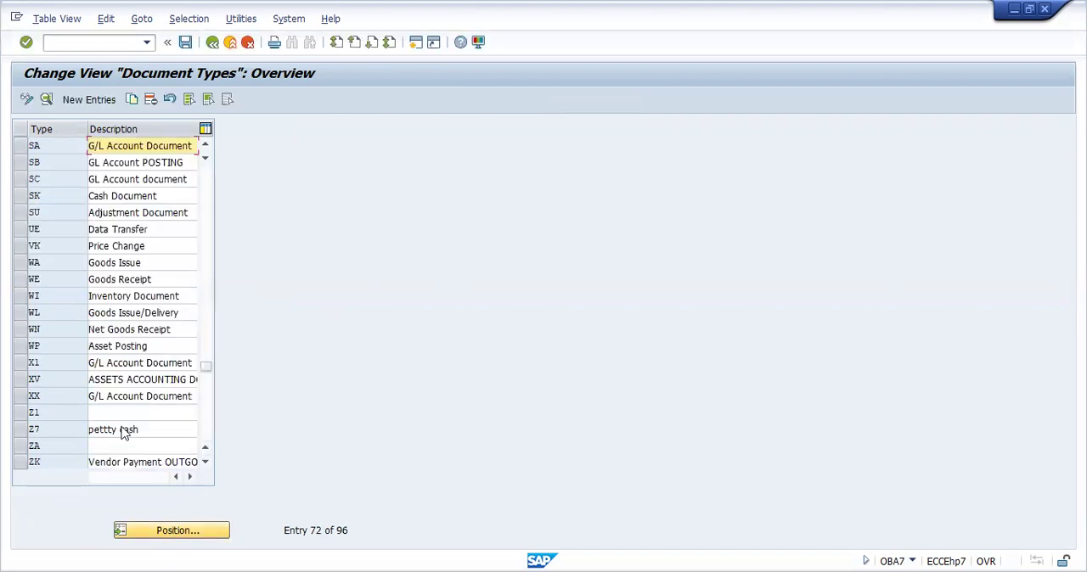
double_click(179, 148)
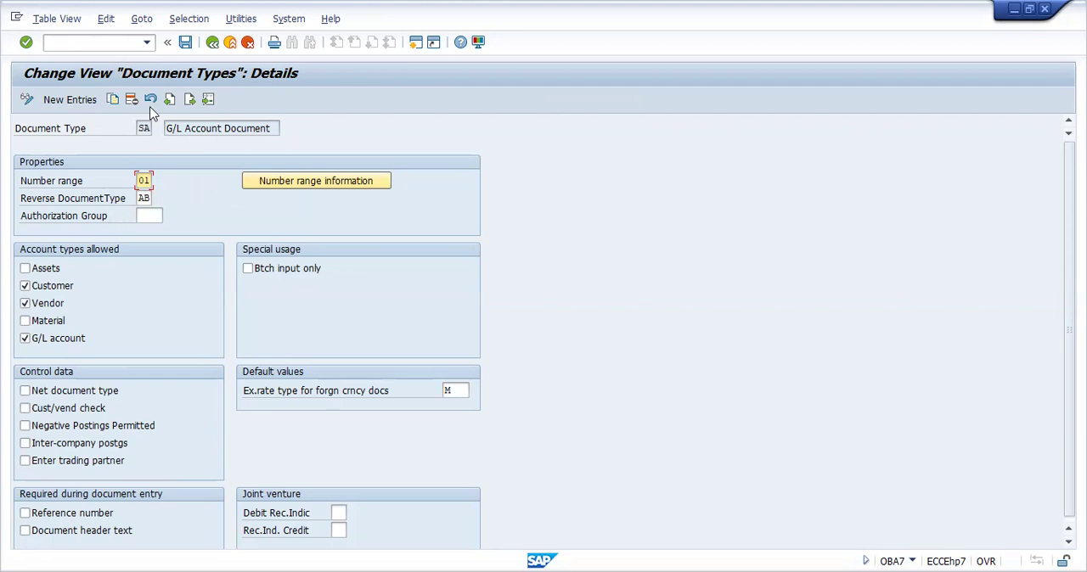
Start a new G/L account posting in F-02 with document date 06.04.2024
left_click(118, 44)
type("/NF-02")
key("Return")
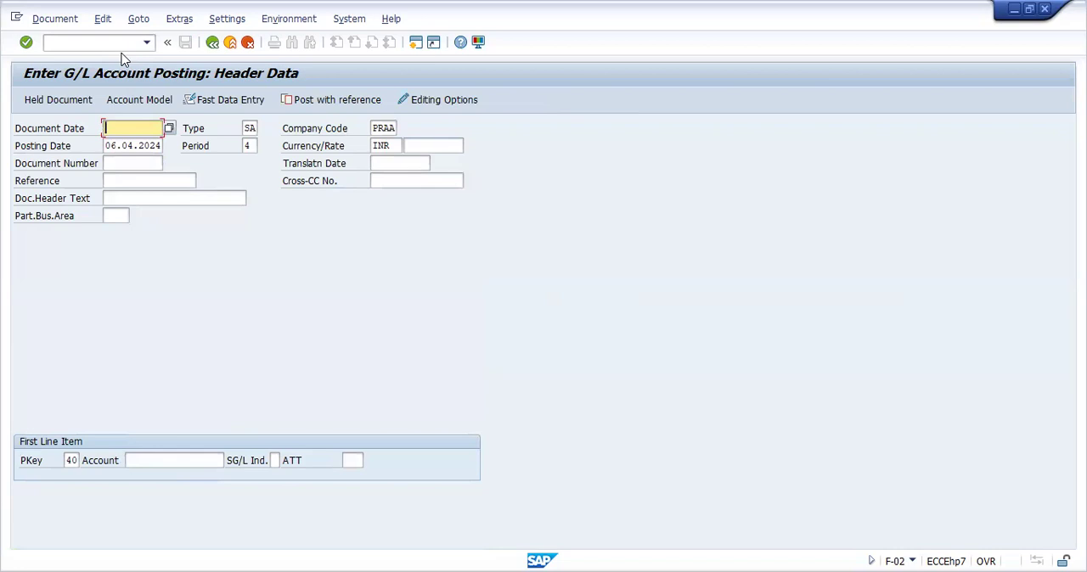
left_click(169, 128)
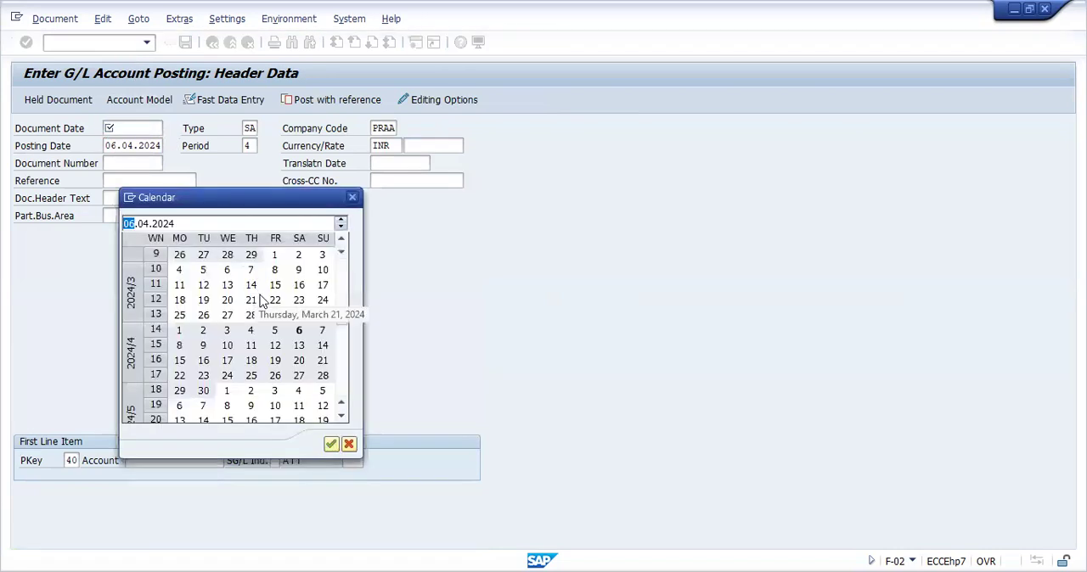
double_click(298, 332)
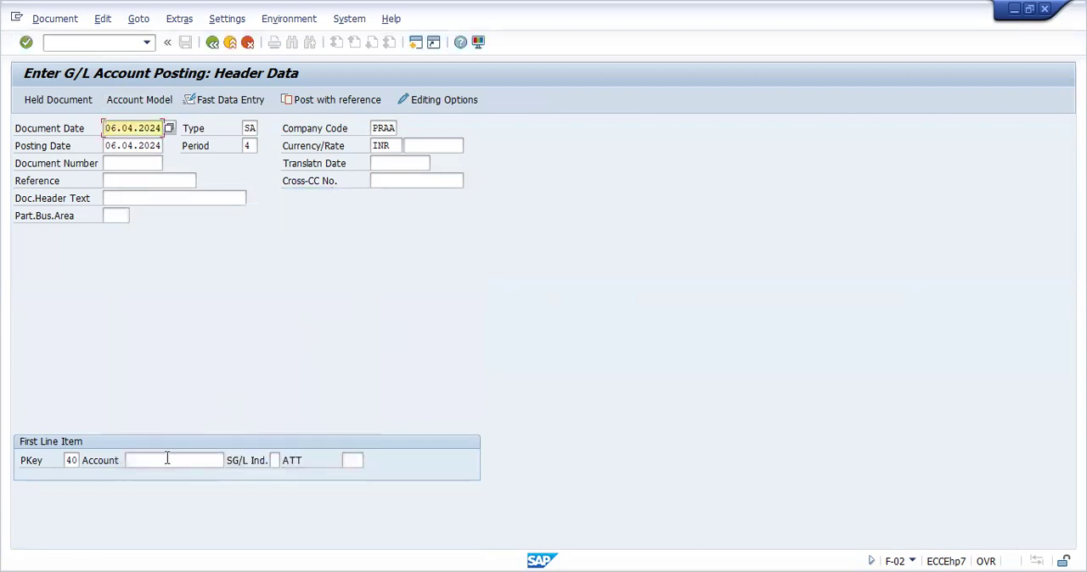
Choose G/L account 5003, TELEPHONE EXPENSES, for the first line item with posting key 40 and open the item
left_click(166, 460)
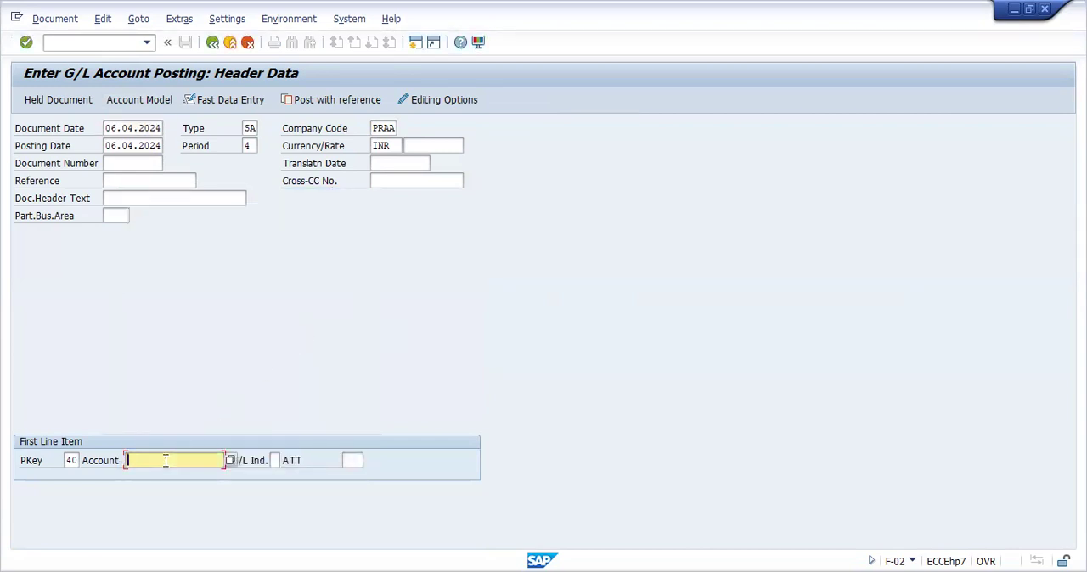
left_click(230, 460)
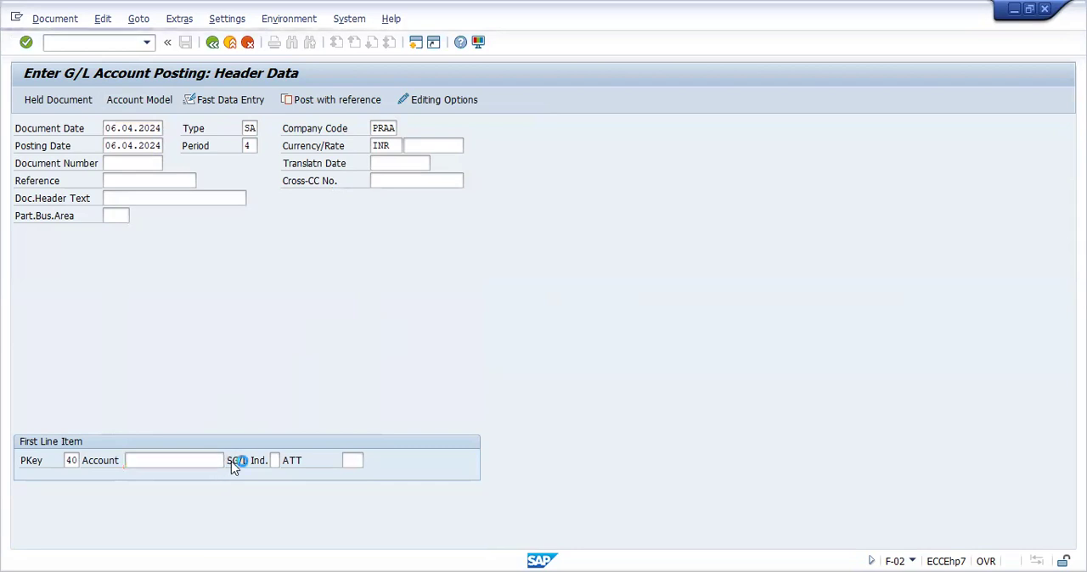
left_click(705, 263)
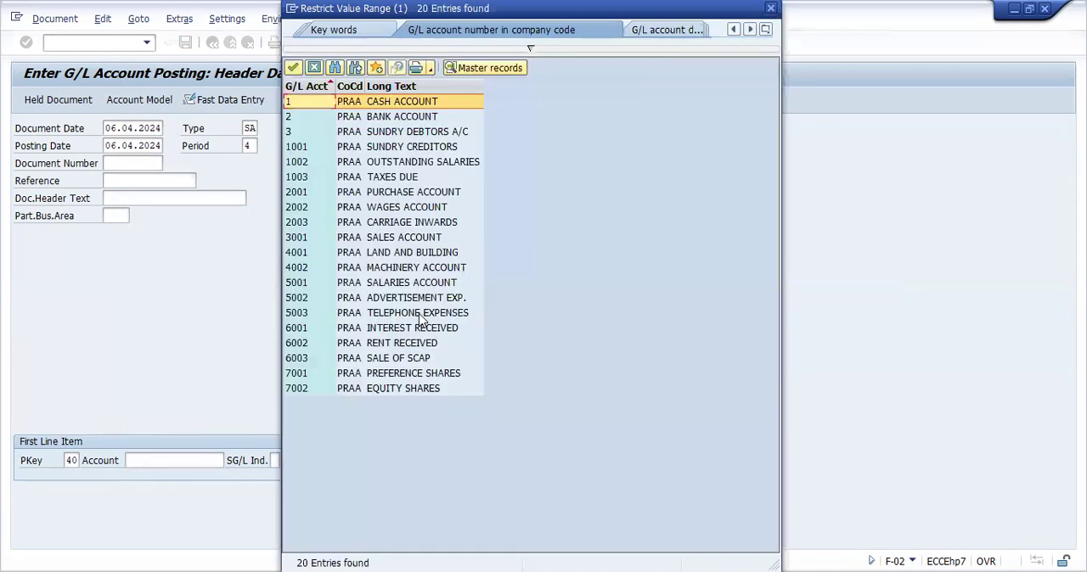
left_click(422, 321)
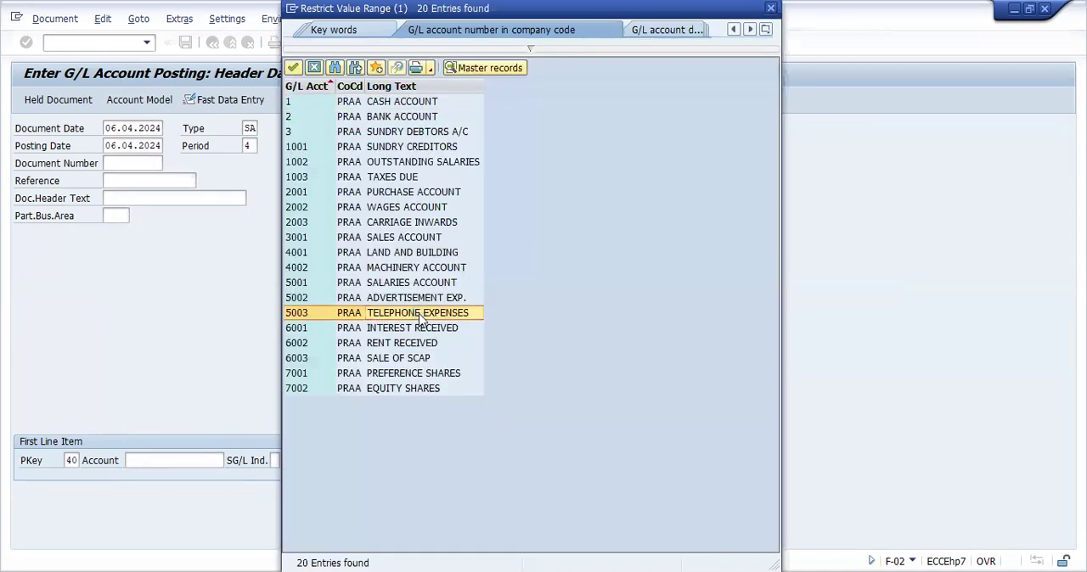
double_click(422, 321)
key("Return")
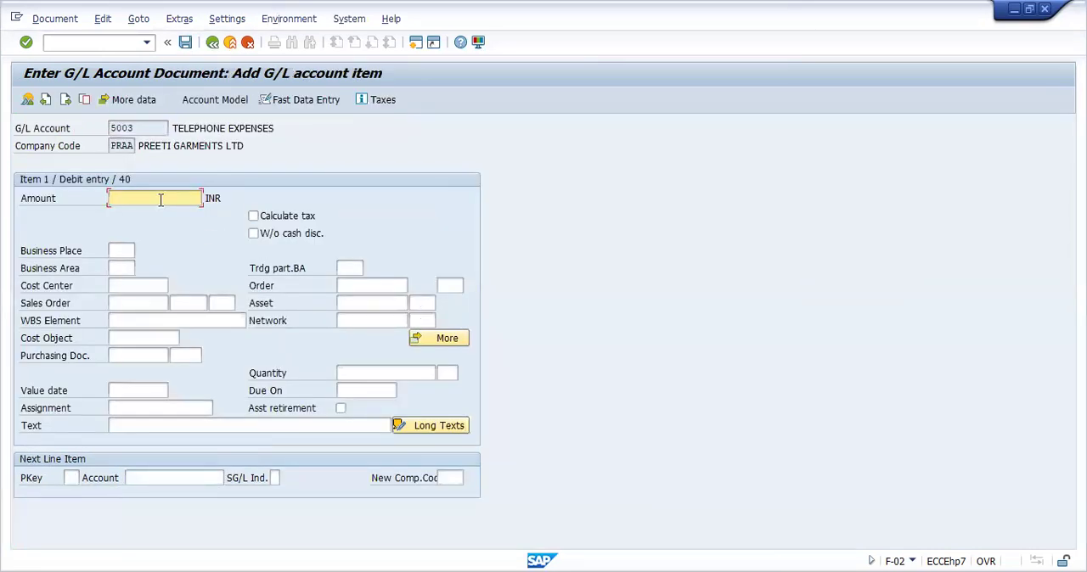
Enter an amount of 5000 INR and the text TELEPHONE EXPENSES for the debit item
type("50000")
key("BackSpace")
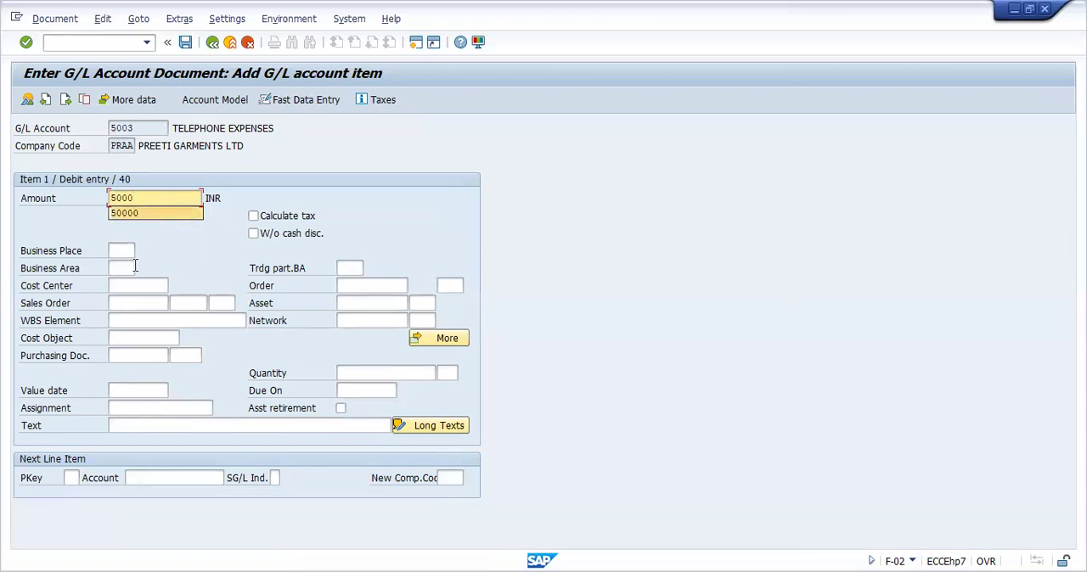
left_click(151, 425)
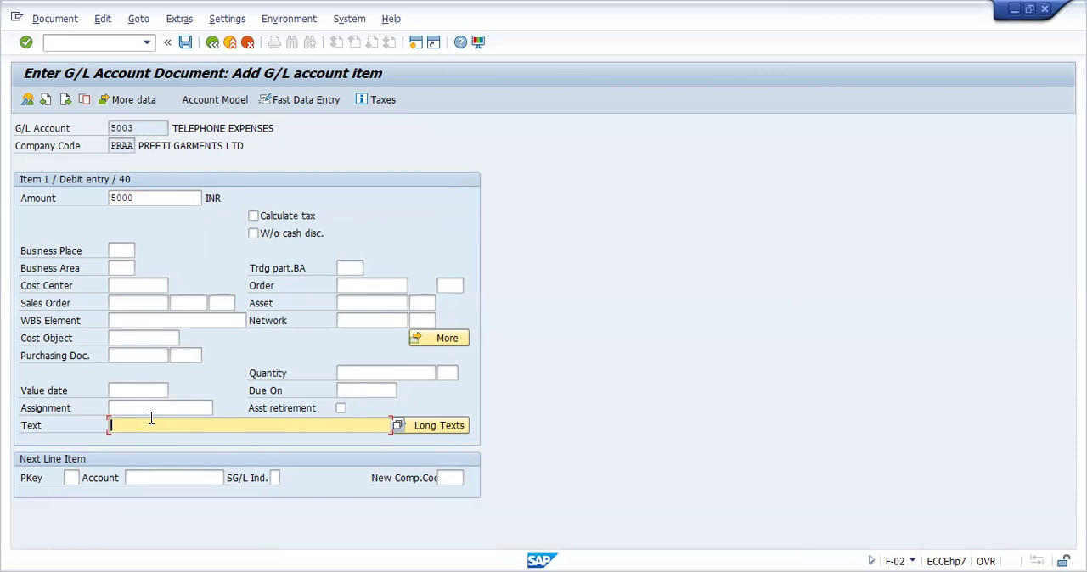
type("TELEPHONE EXPENSES")
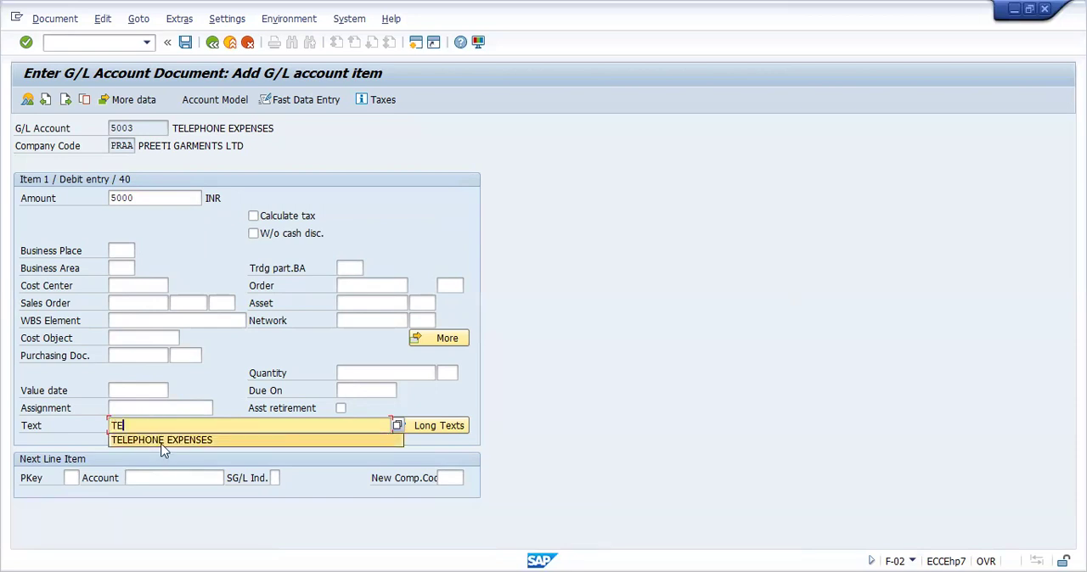
left_click(161, 441)
Add a second line item with posting key 50 and G/L account 1, CASH ACCOUNT
left_click(73, 479)
type("50")
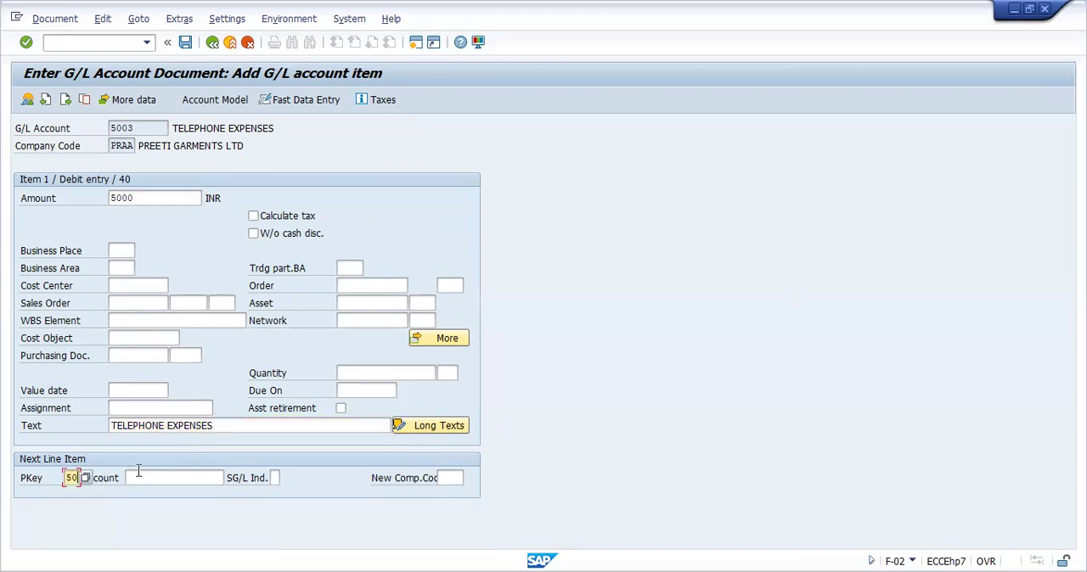
left_click(133, 478)
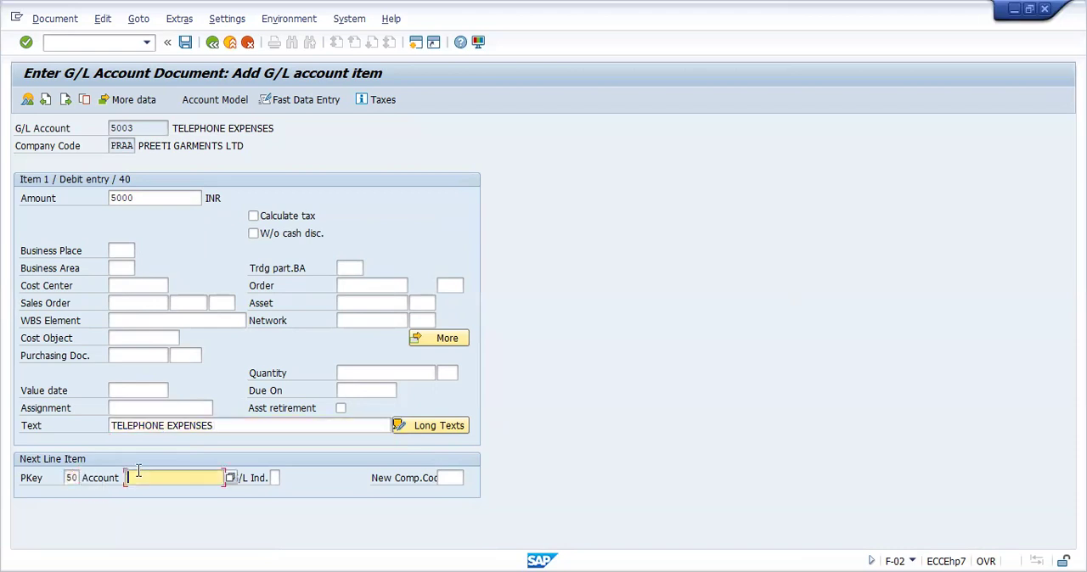
left_click(230, 478)
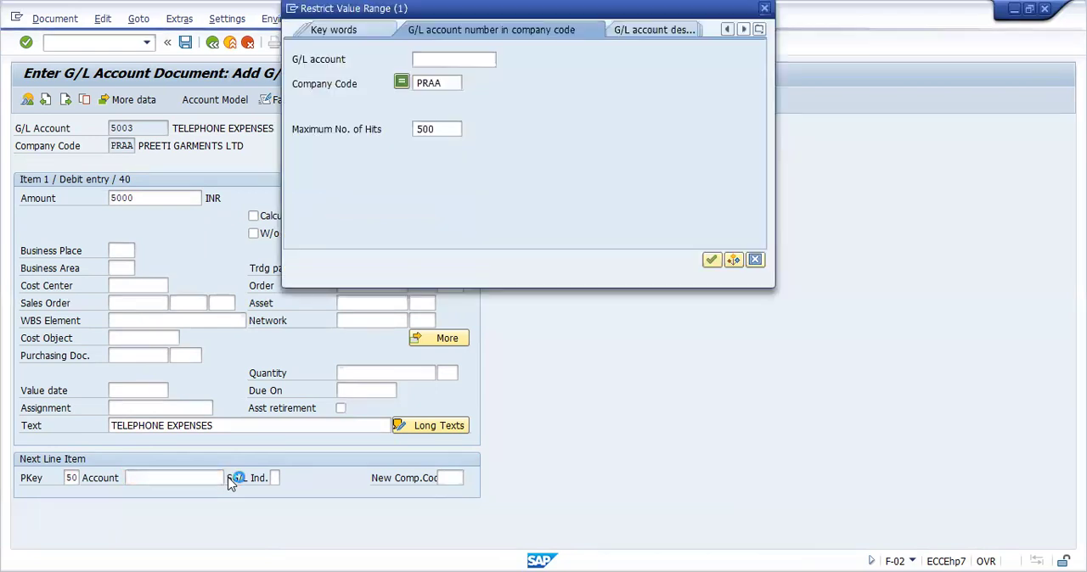
left_click(711, 261)
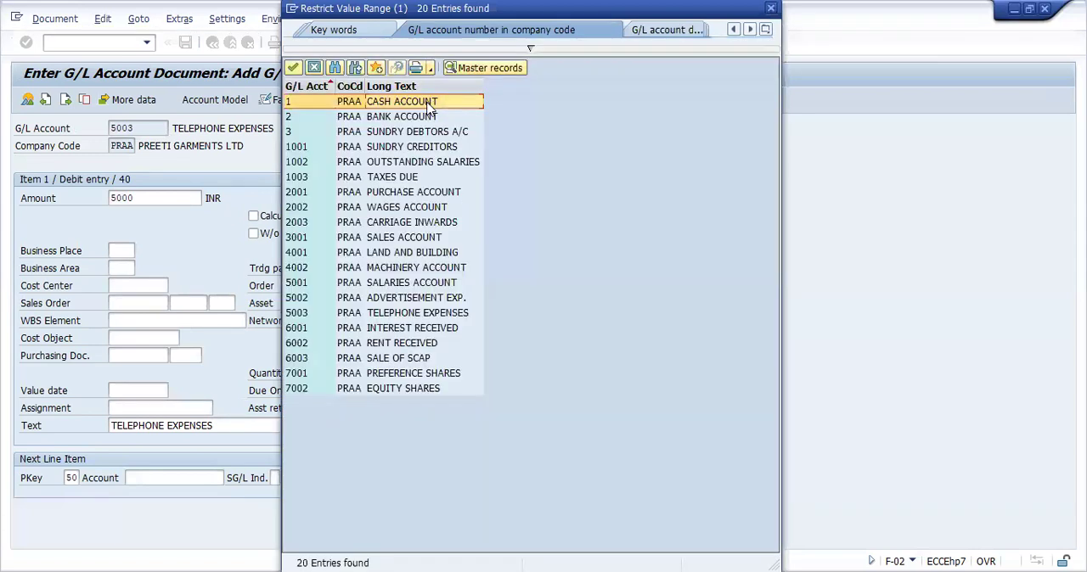
double_click(430, 104)
key("Return")
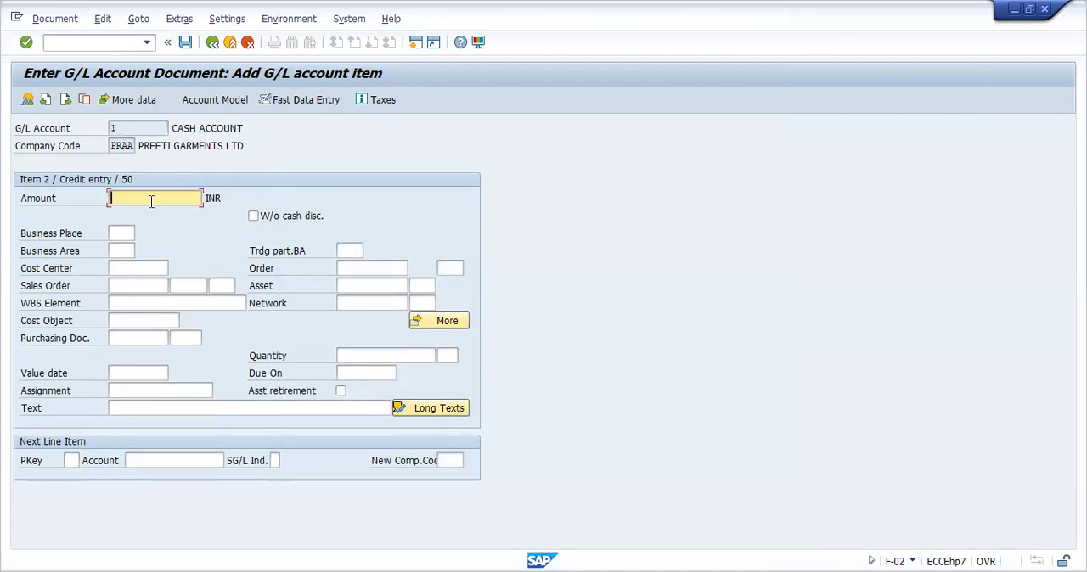
Fill the cash item's amount and text from the debit item using * in both fields
type("*")
left_click(152, 403)
type("*")
key("Return")
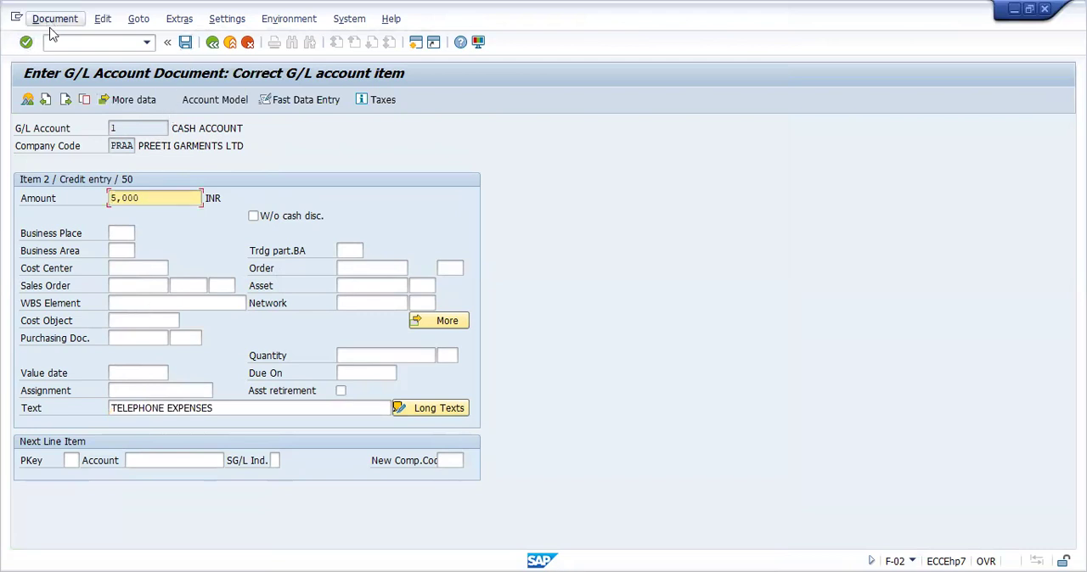
Simulate the telephone expenses document and post it in company code PRAA
left_click(49, 23)
left_click(67, 91)
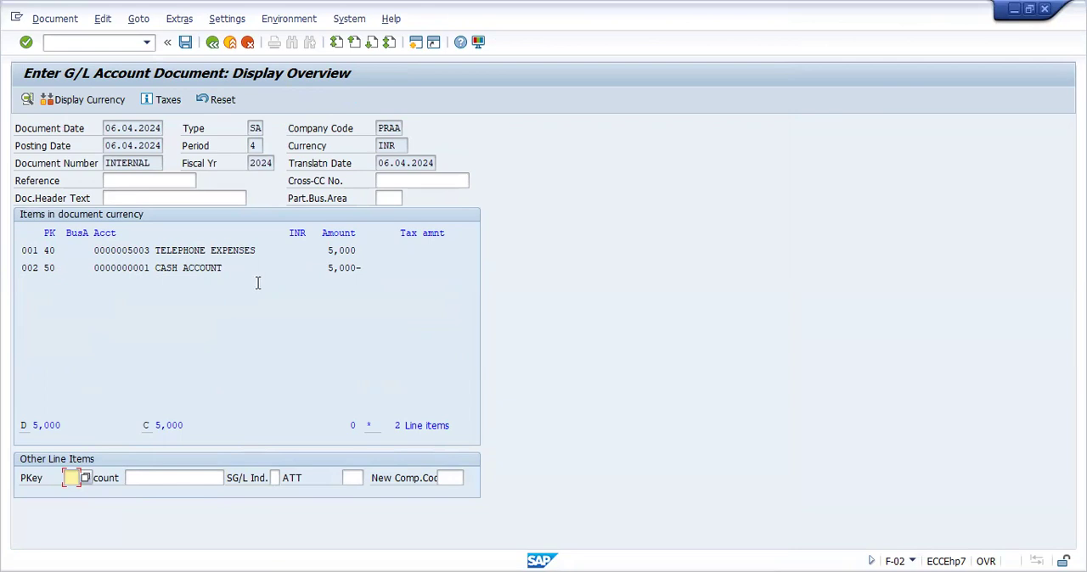
left_click(189, 47)
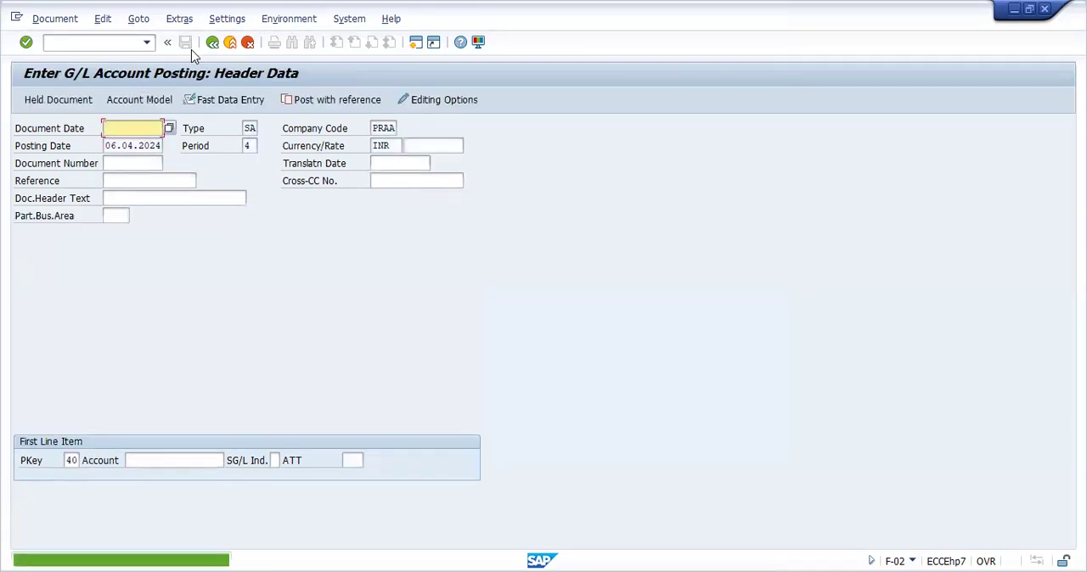
Start a G/L account document for company code PRAA in FB50 with document date 06.04.2024
left_click(111, 44)
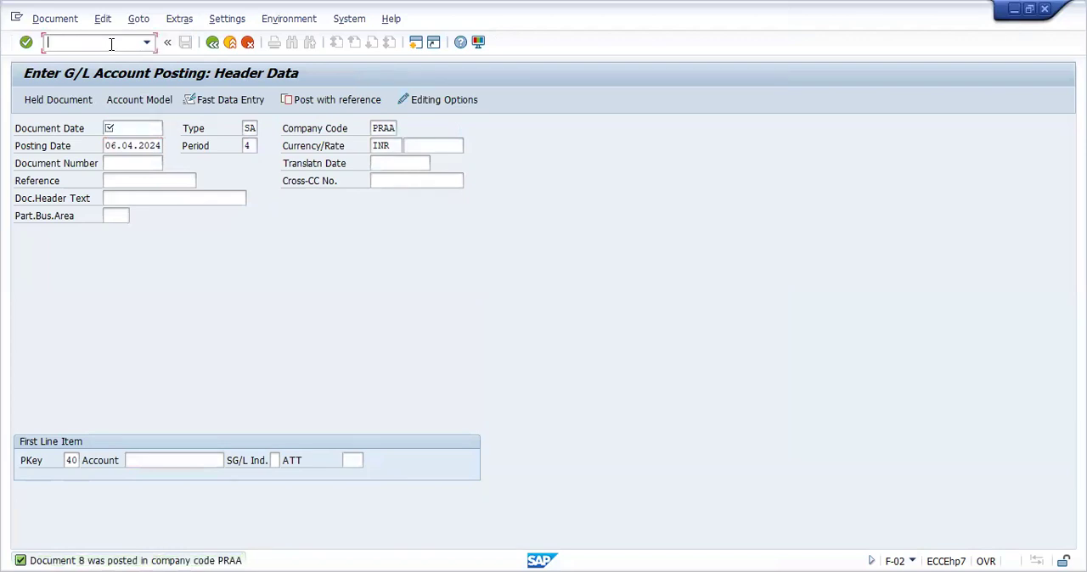
type("/NFB50")
key("Return")
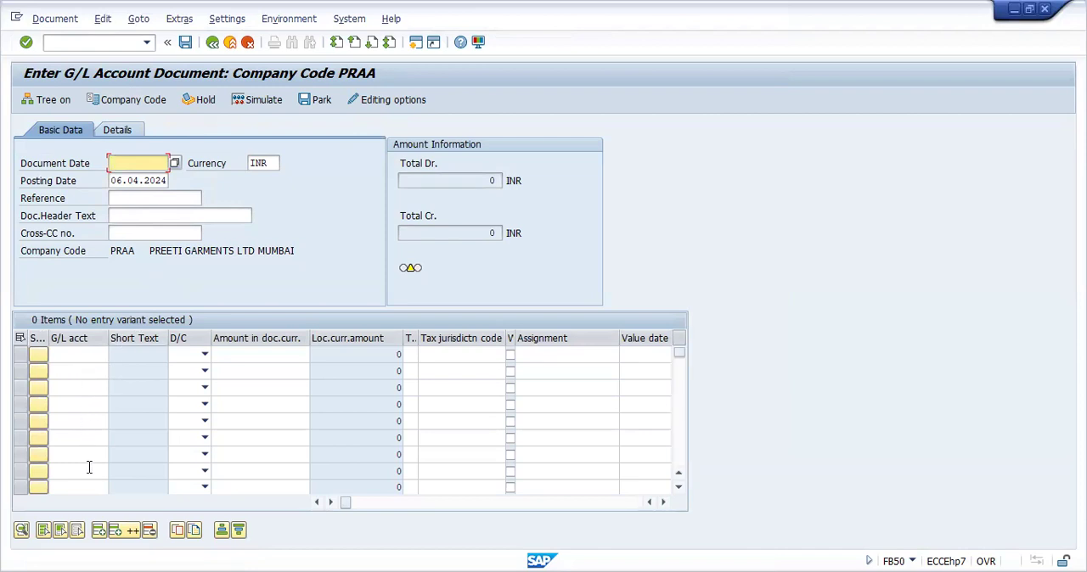
left_click(174, 165)
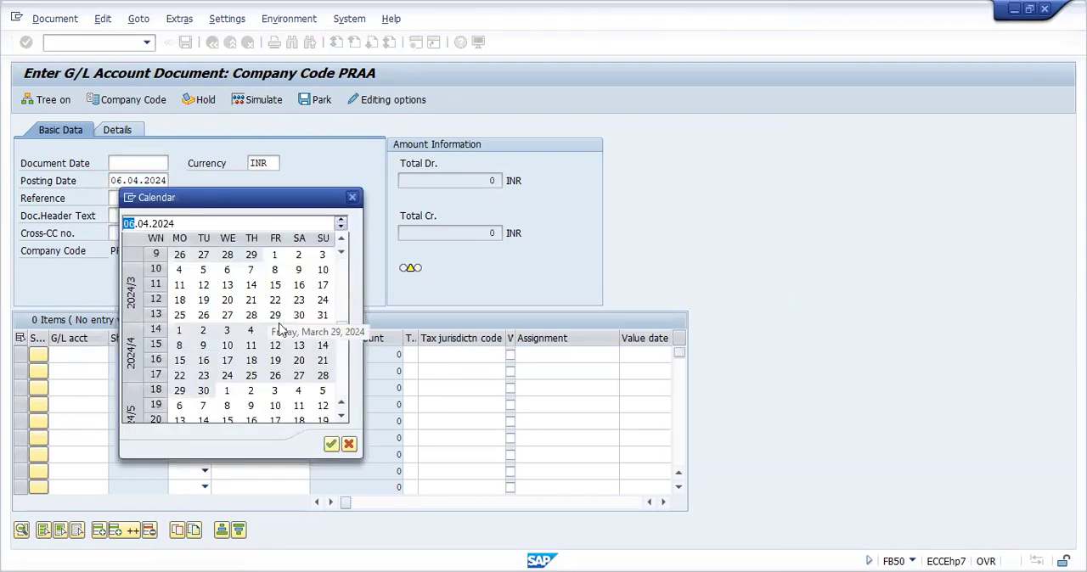
double_click(298, 331)
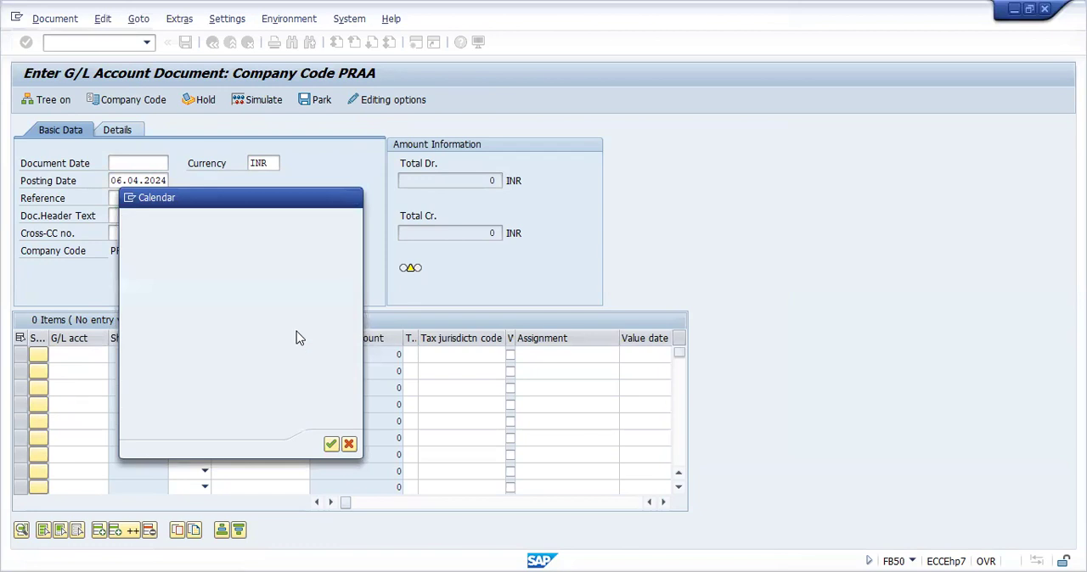
Enter the first line item as a debit of 2500 to G/L account 2003, CARRIAGE INWARDS, chosen from the account search
left_click(78, 353)
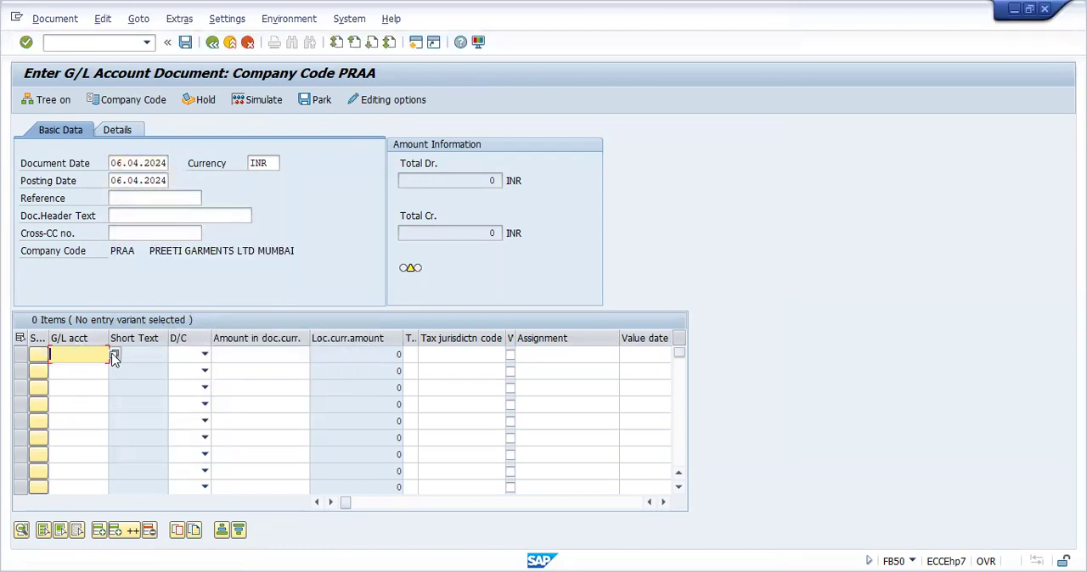
left_click(115, 356)
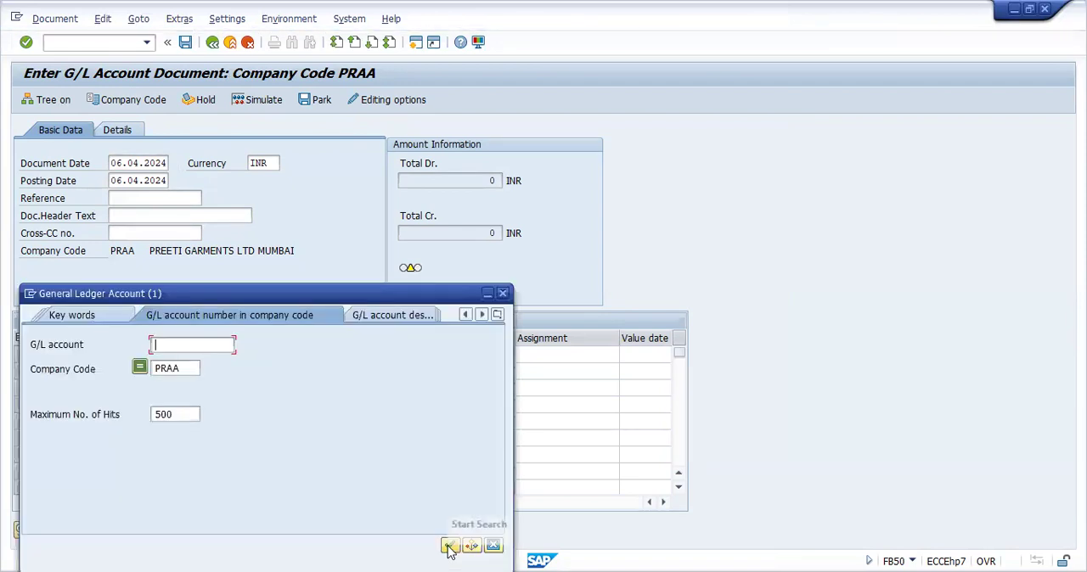
key("Return")
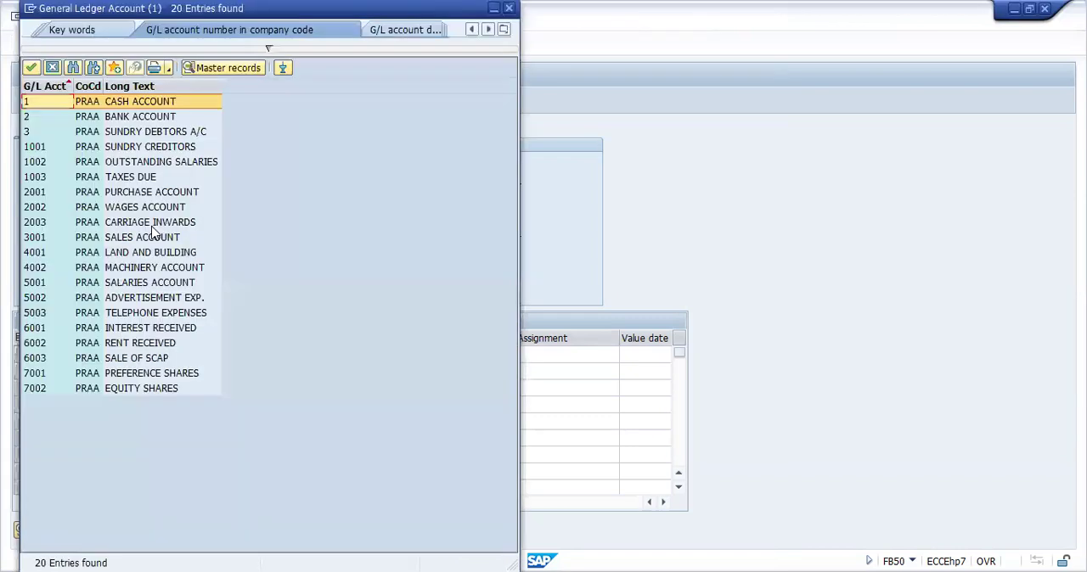
left_click(151, 223)
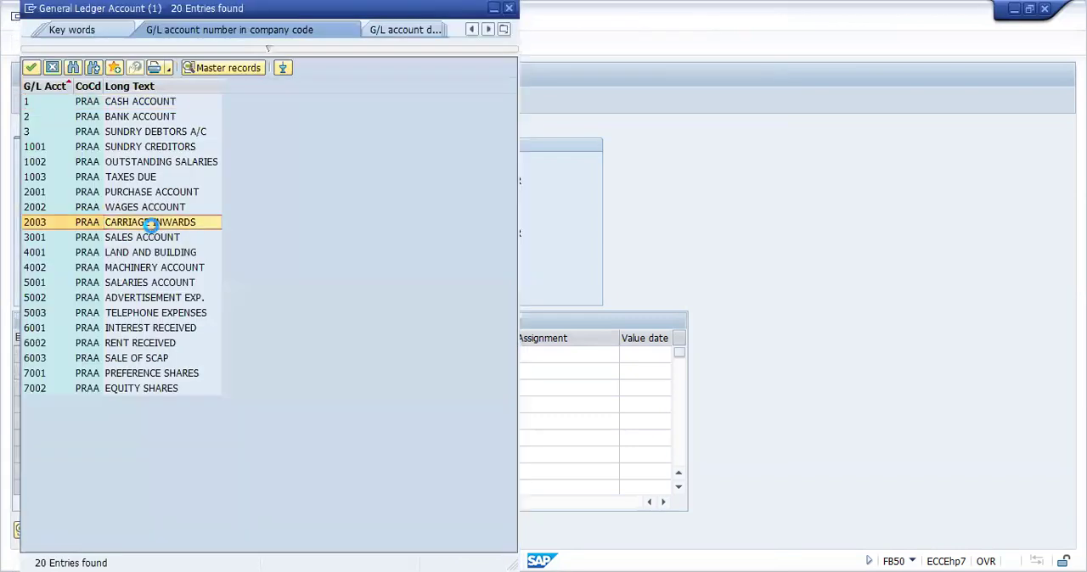
double_click(151, 222)
left_click(205, 354)
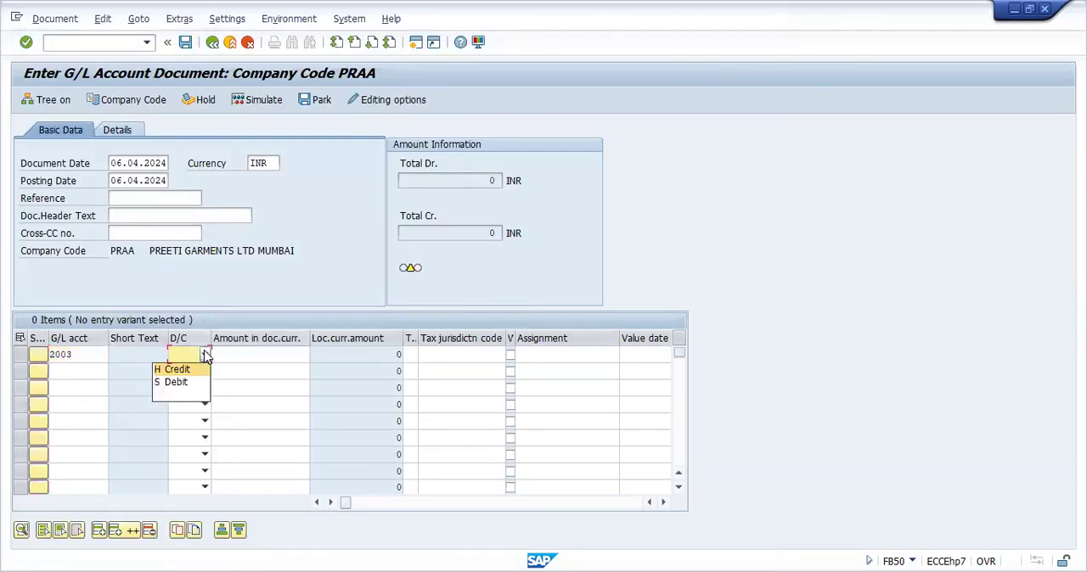
left_click(202, 383)
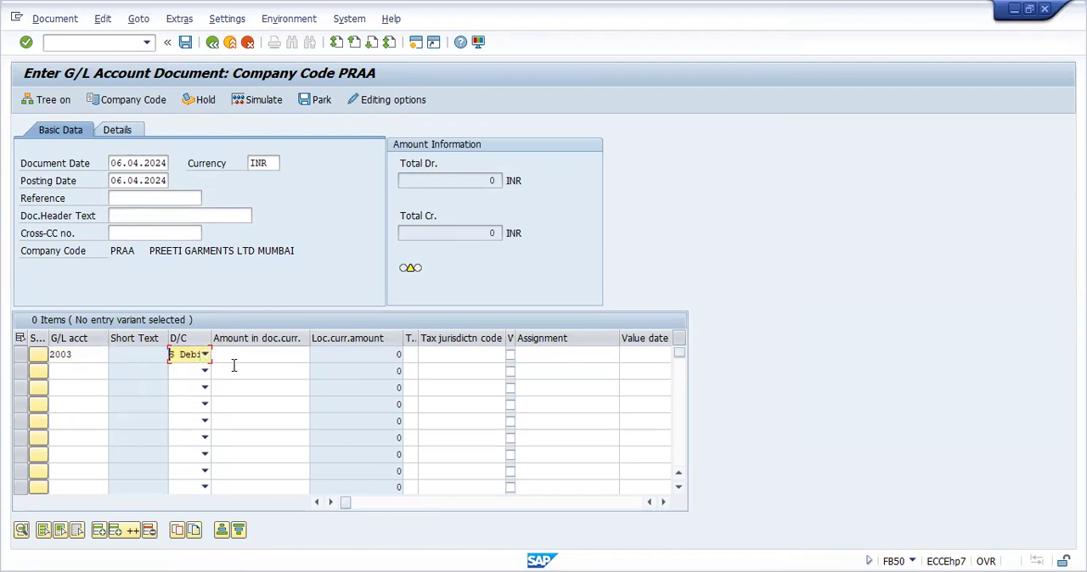
left_click(242, 357)
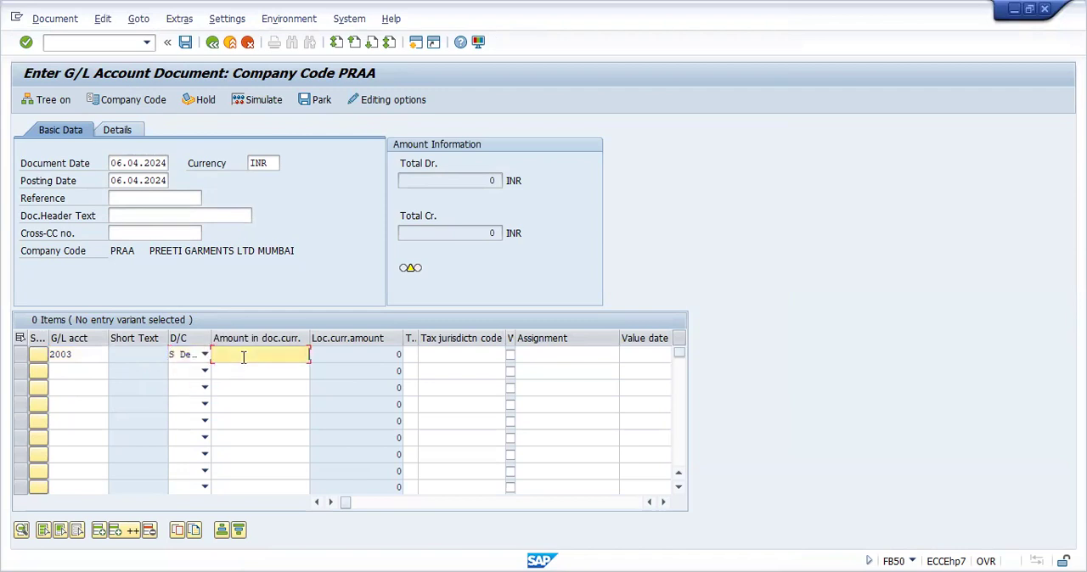
type("2500")
Add a second line item crediting G/L account 1, with * as the amount
left_click(90, 371)
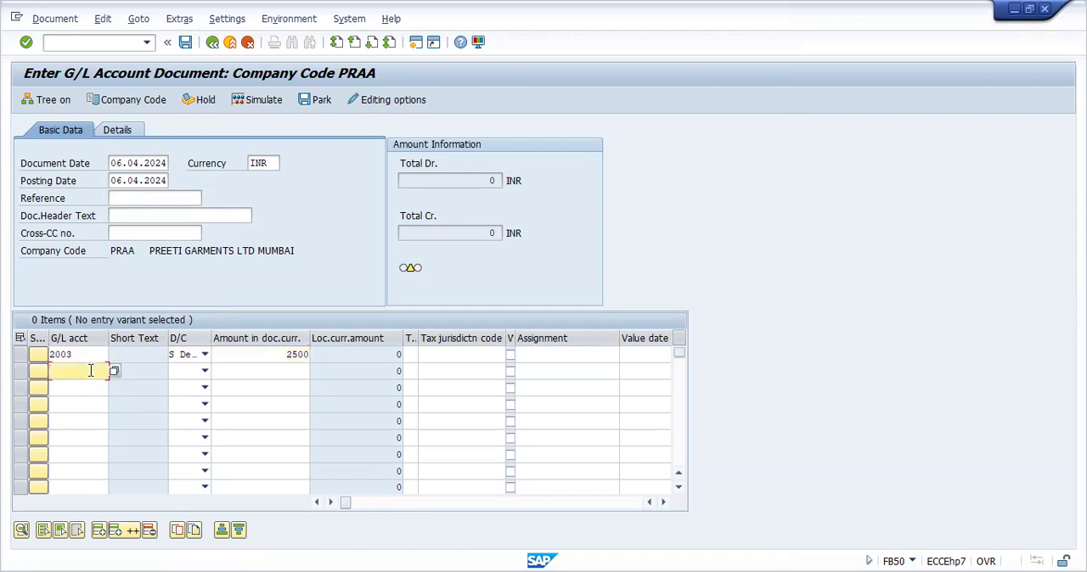
left_click(205, 371)
left_click(202, 387)
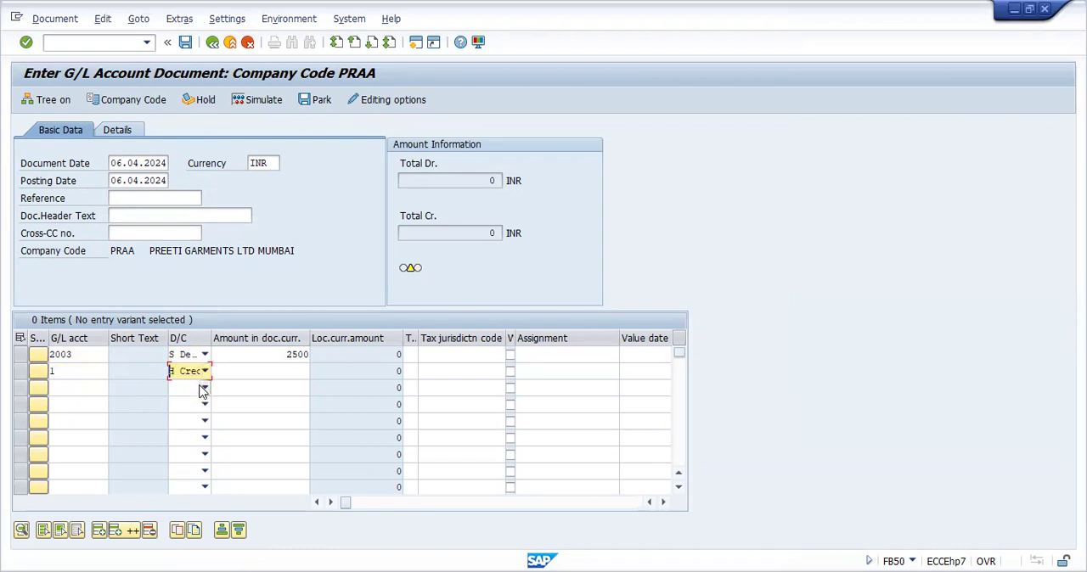
left_click(278, 376)
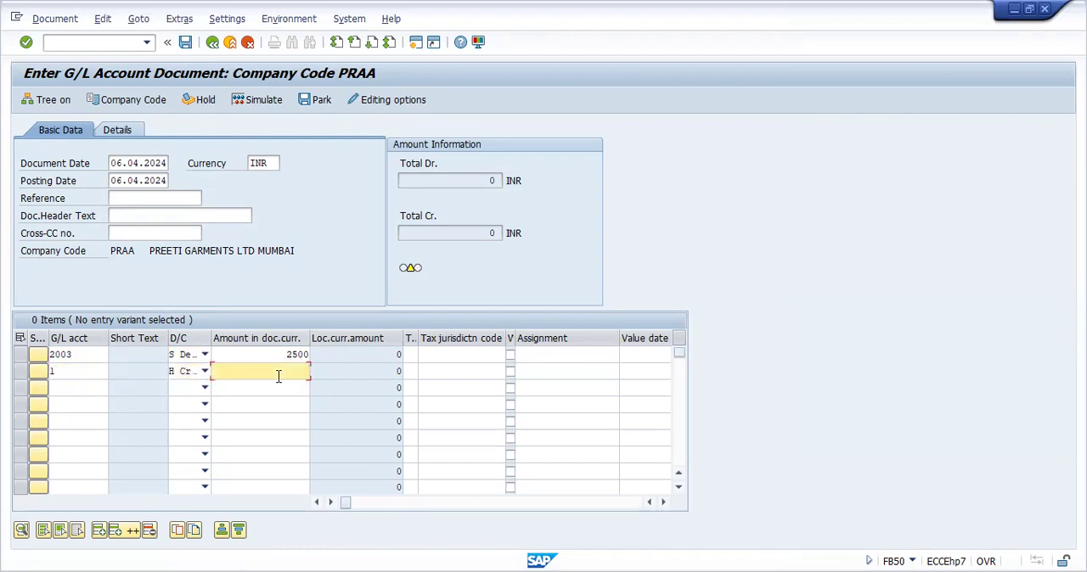
Add a third line item debiting 10000 to G/L account 2, BANK ACCOUNT, chosen from the account search
left_click(76, 389)
left_click(114, 388)
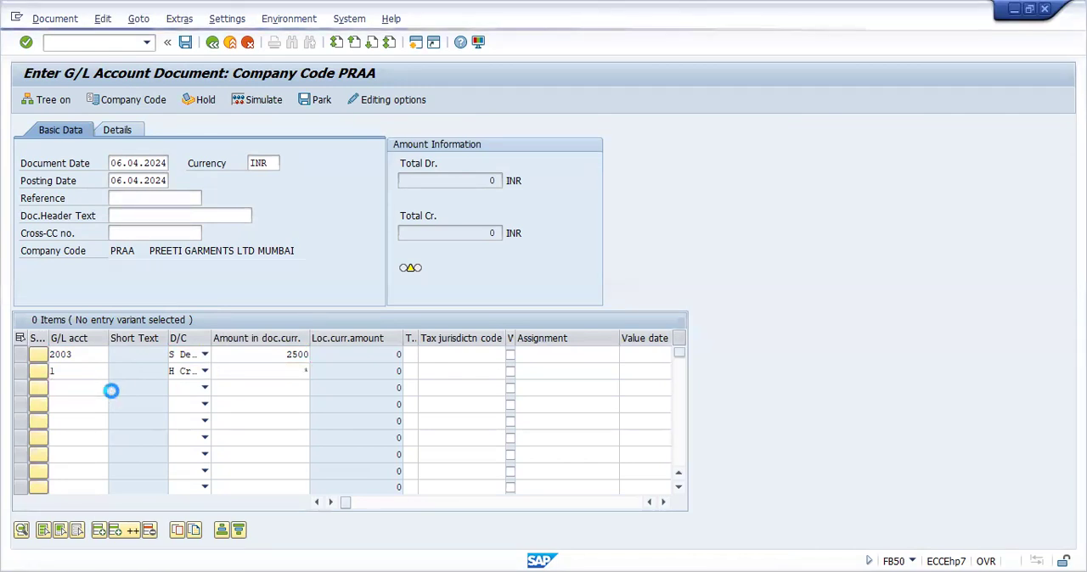
left_click(448, 544)
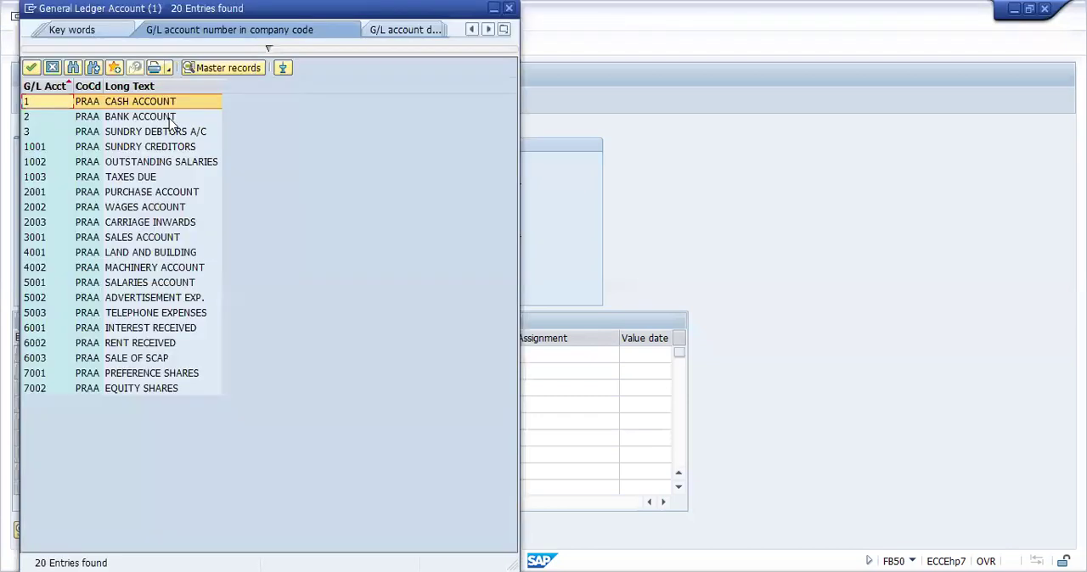
double_click(169, 117)
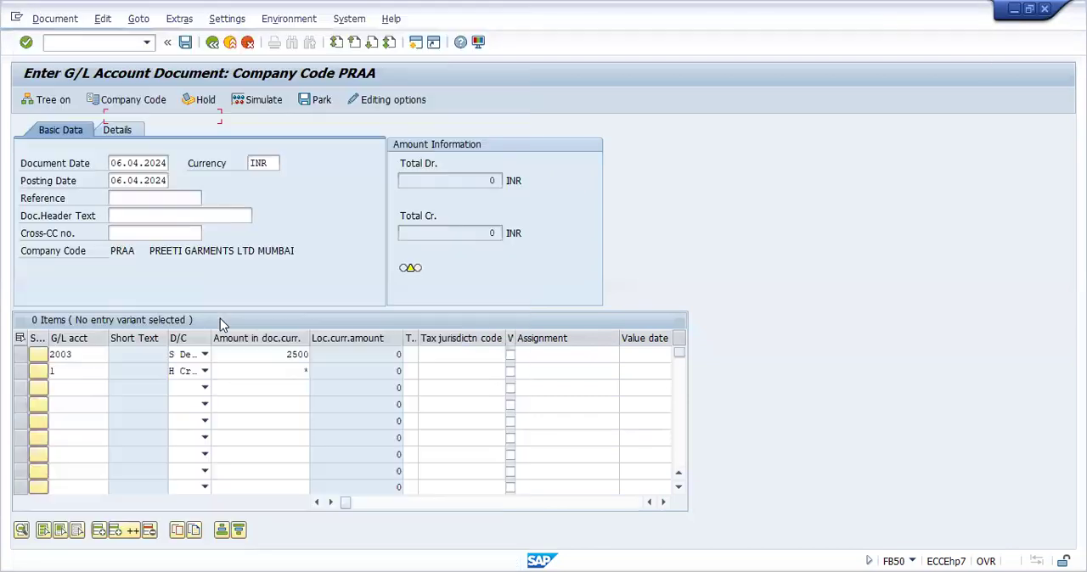
left_click(208, 393)
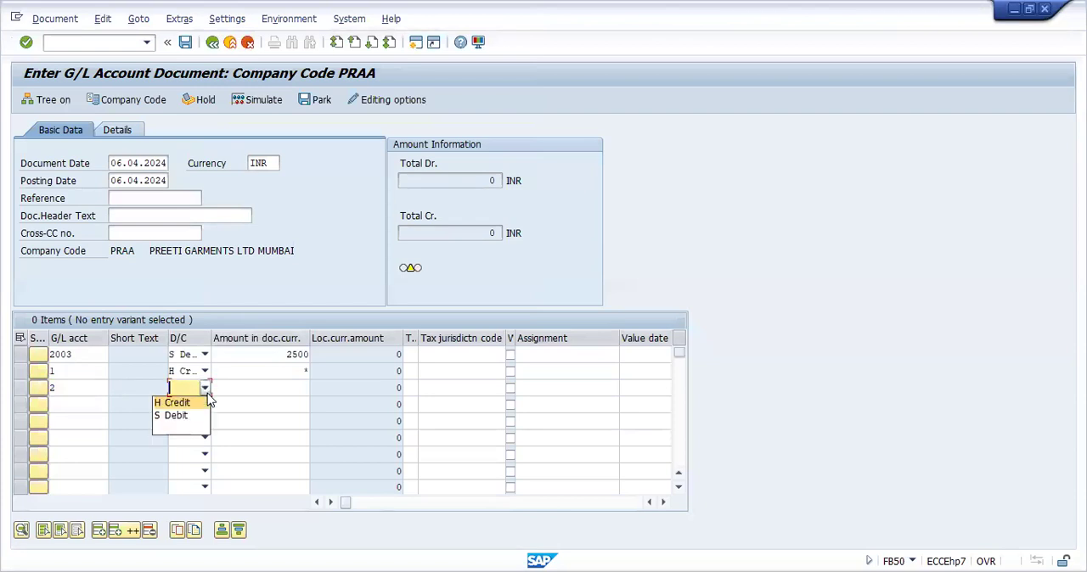
left_click(201, 415)
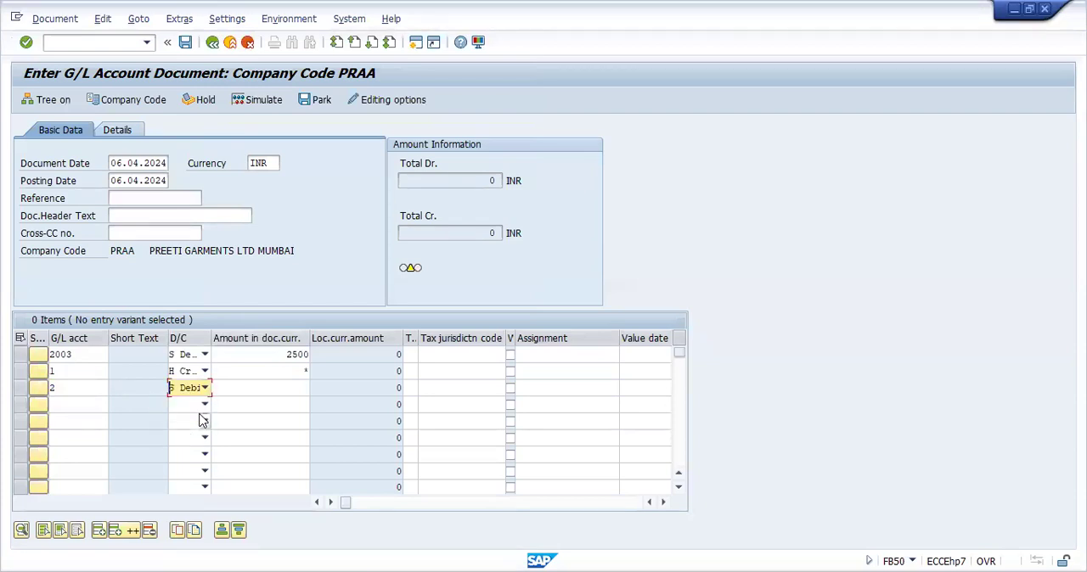
left_click(257, 386)
type("10000")
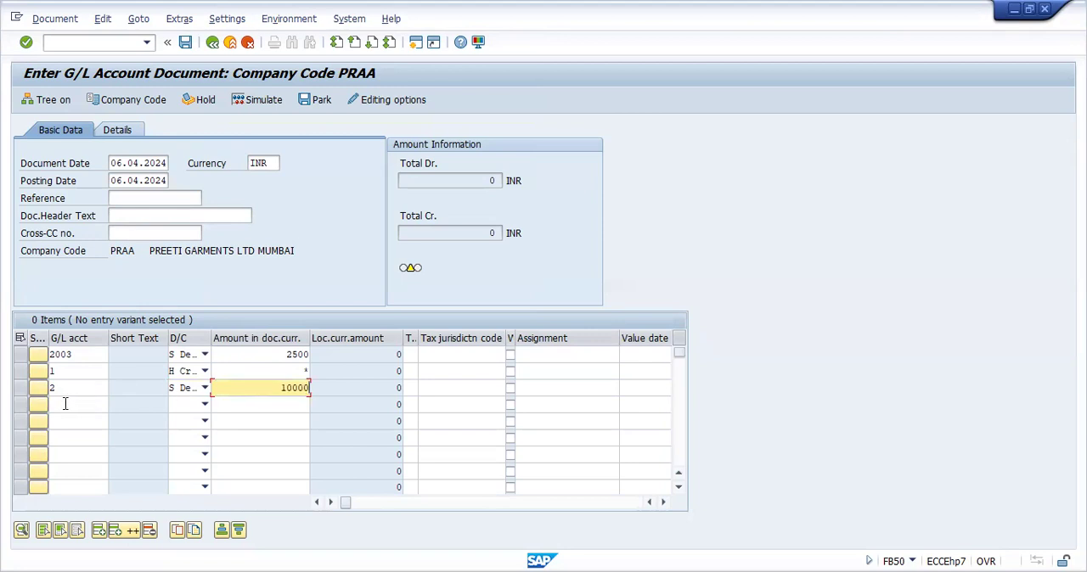
Add a fourth line item crediting G/L account 6001, INTEREST RECEIVED, with * as the amount
left_click(64, 405)
left_click(117, 411)
key("Return")
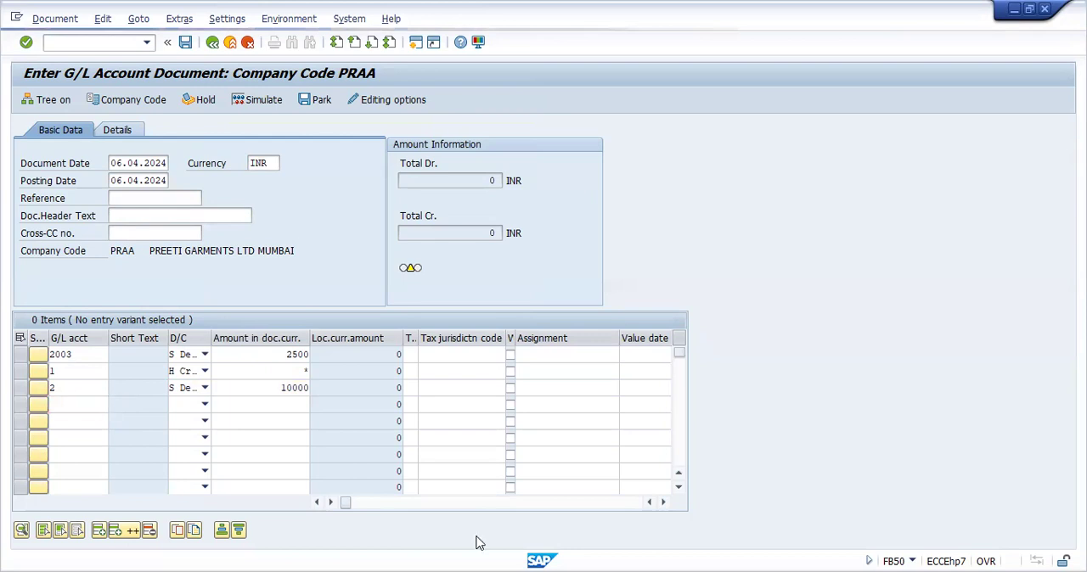
left_click(449, 546)
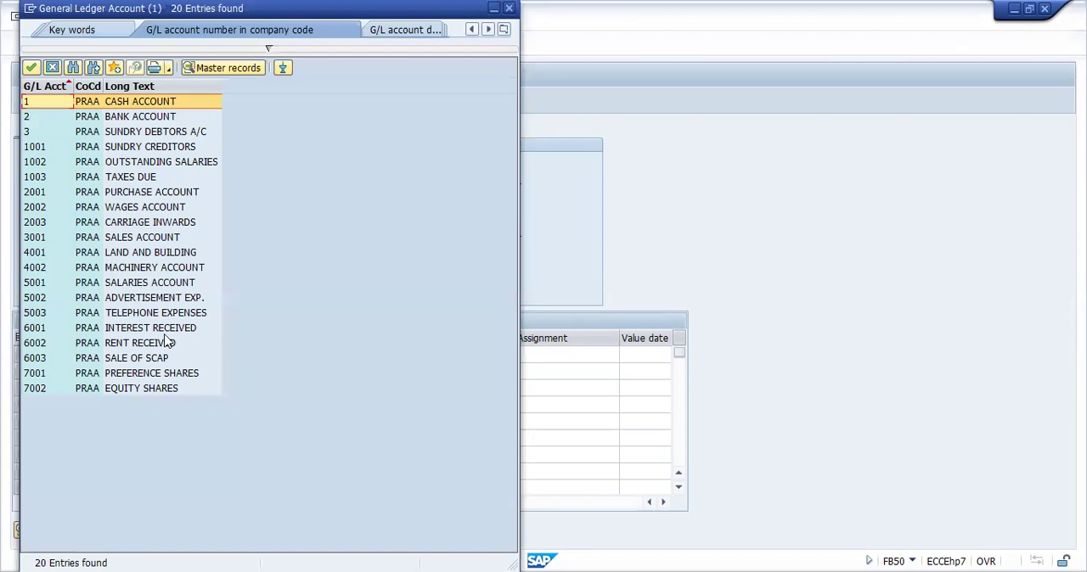
left_click(165, 328)
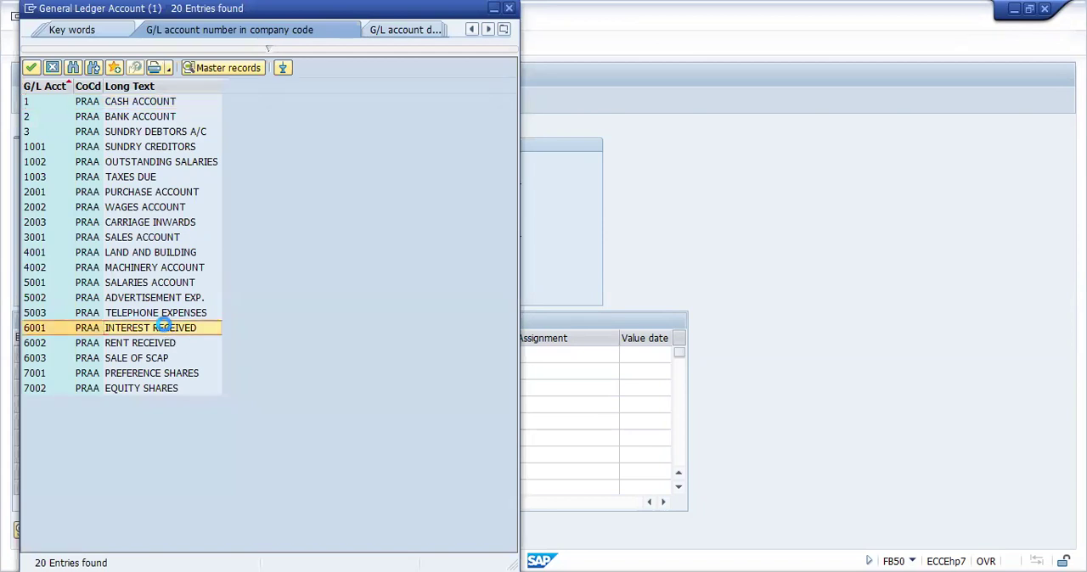
left_click(165, 328)
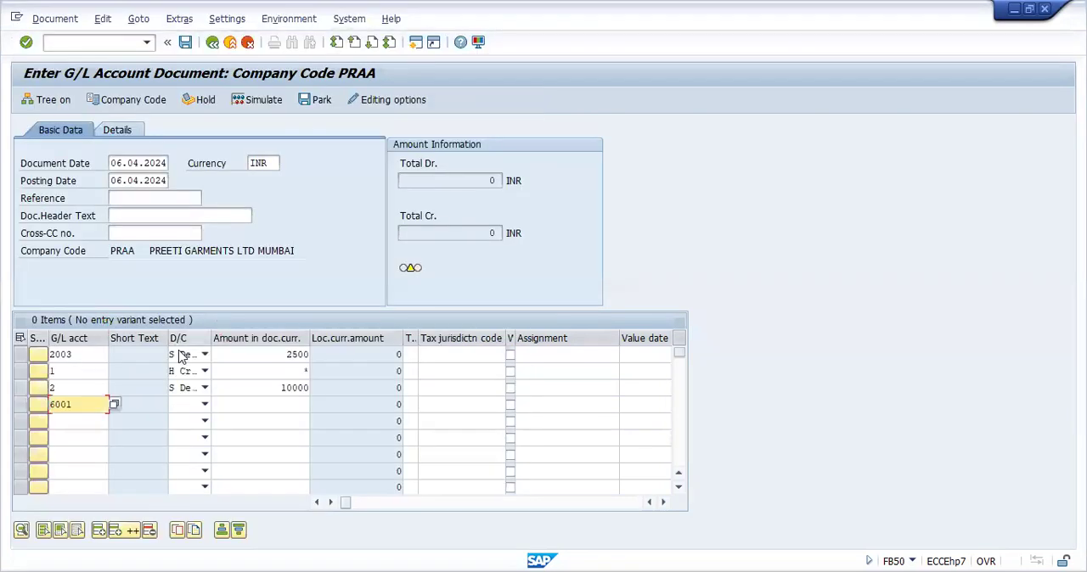
left_click(204, 405)
left_click(175, 419)
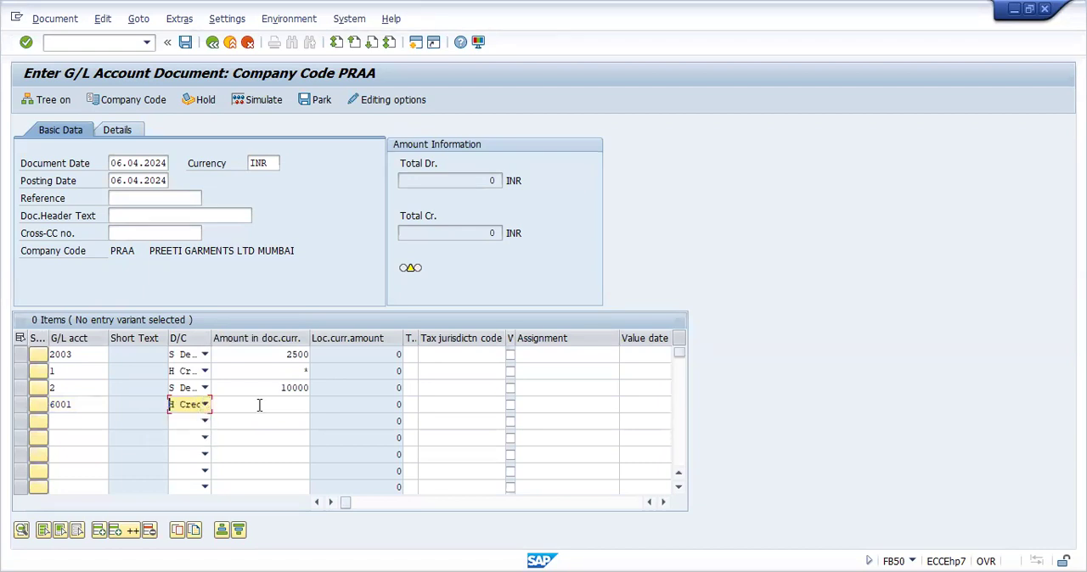
left_click(268, 404)
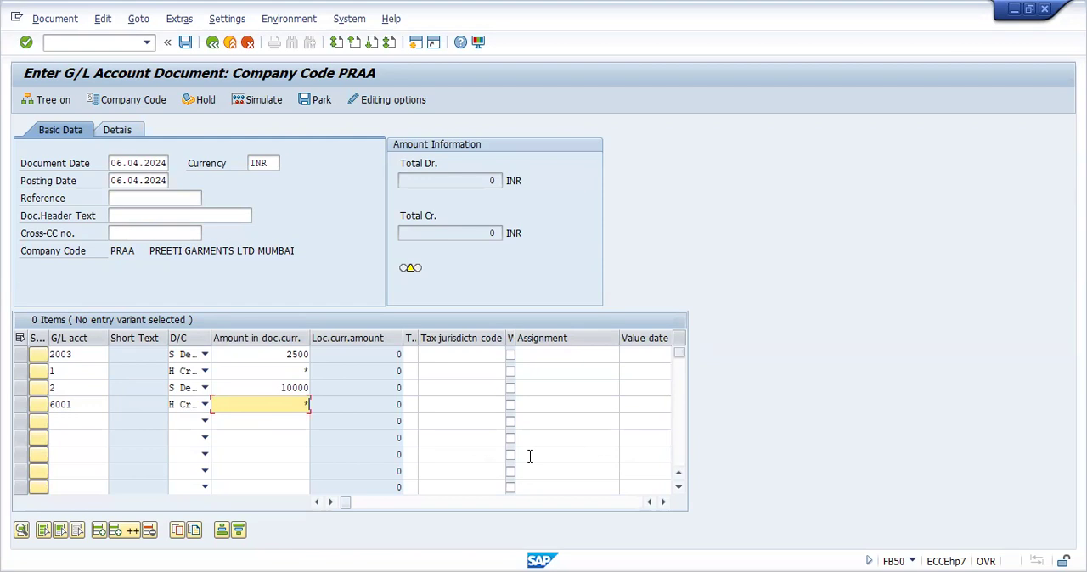
Simulate the four-line carriage inwards and interest received document and post it in company code PRAA
left_click(264, 100)
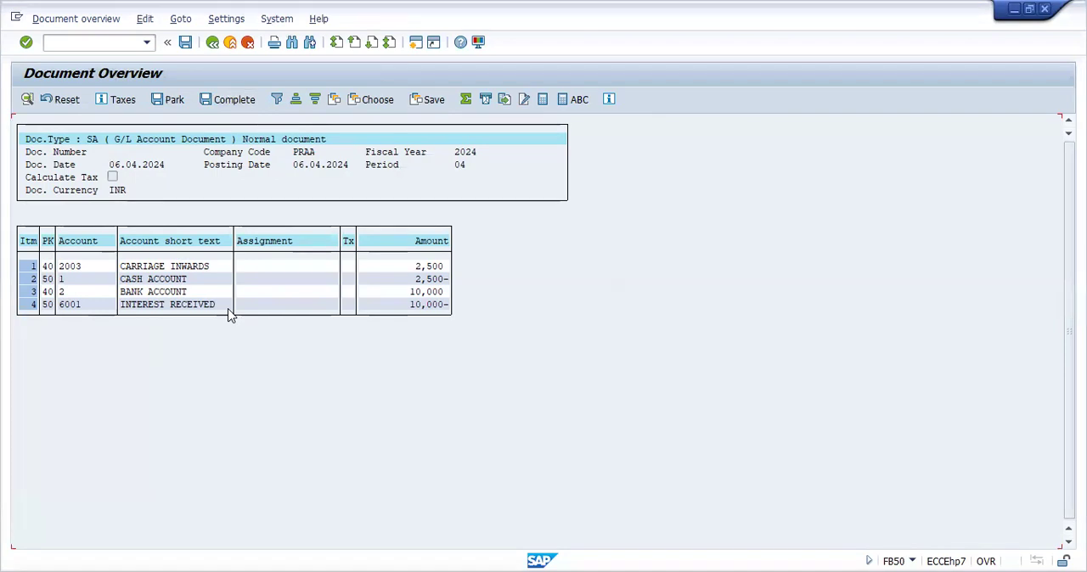
left_click(186, 49)
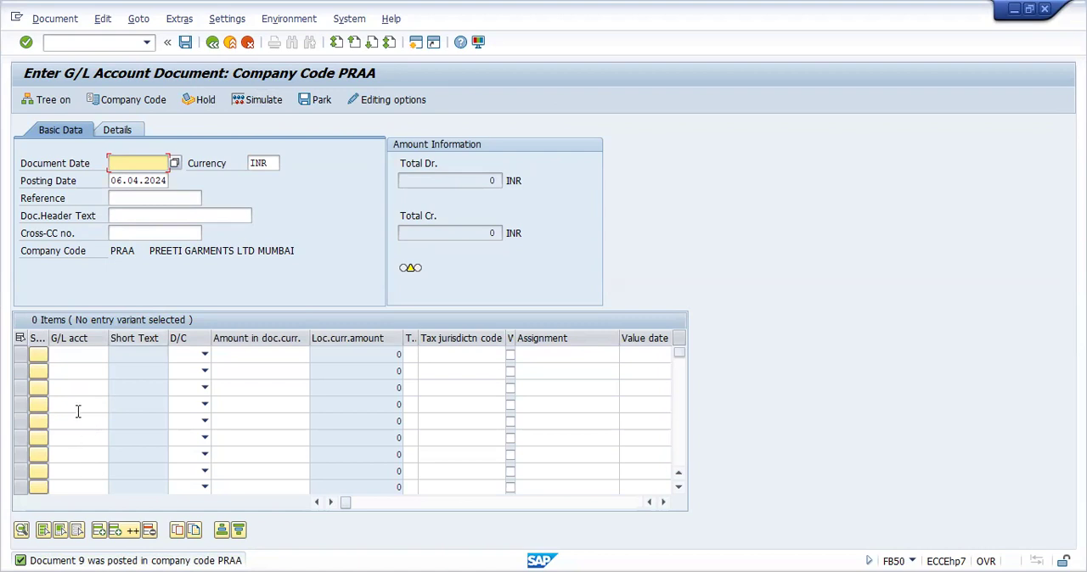
Run the FBL3N line item display for company code PRAA with the All items status
left_click(146, 49)
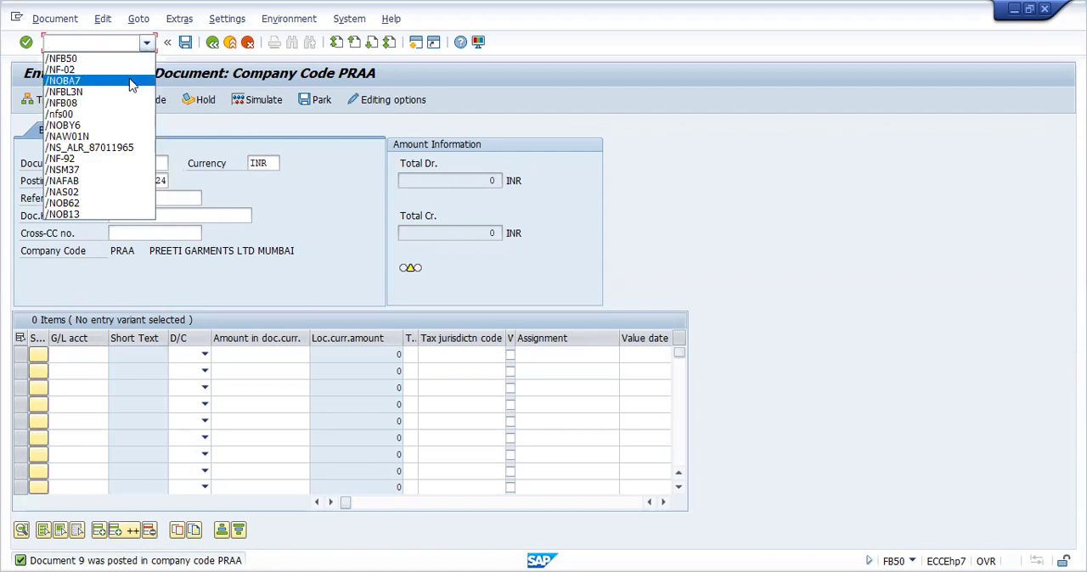
left_click(128, 91)
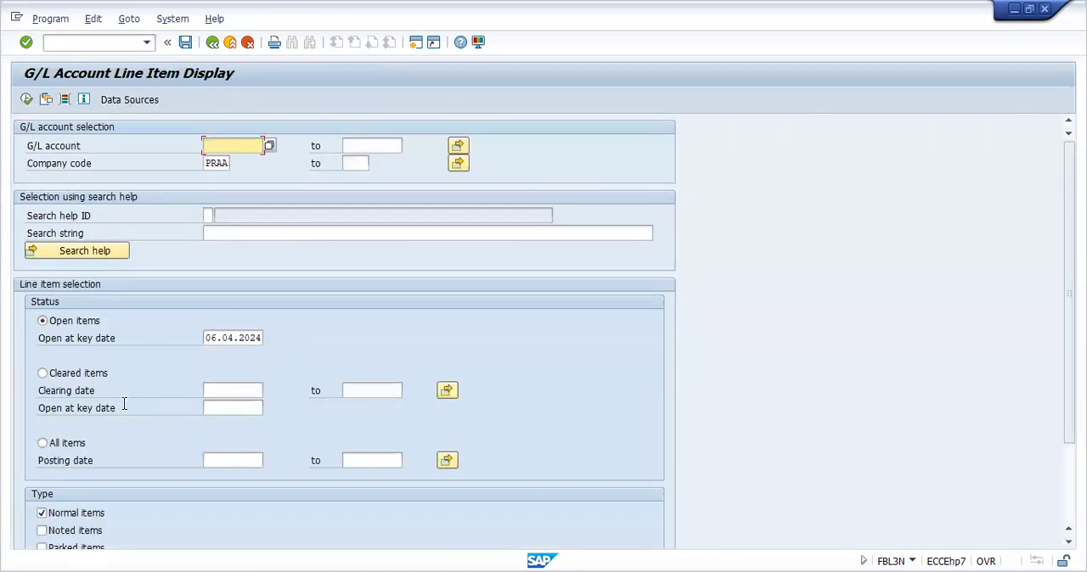
left_click(43, 444)
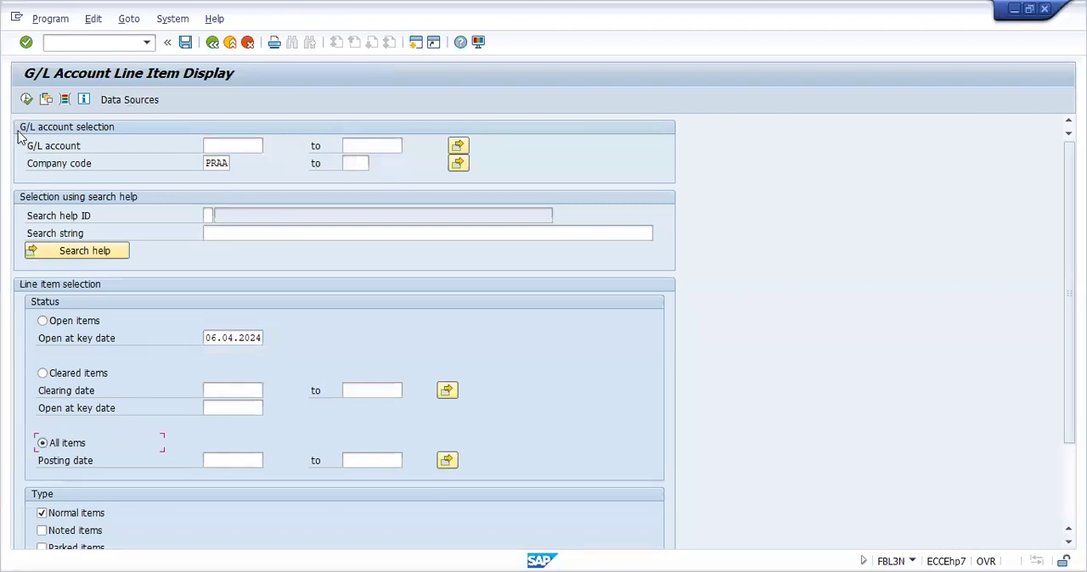
left_click(28, 100)
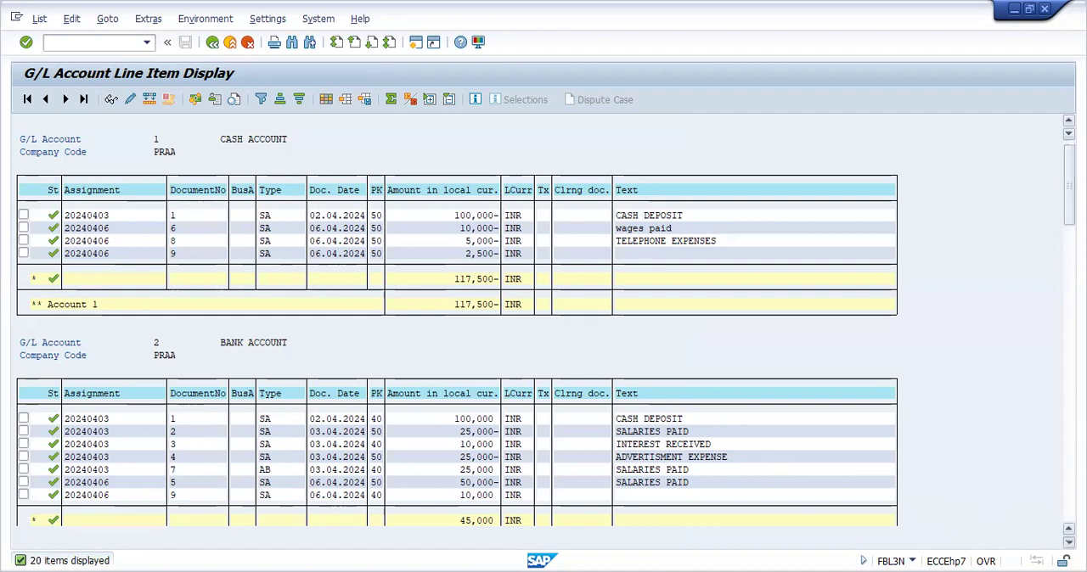
Examine the posted line items of each G/L account, from the bank account through telephone expenses
scroll(433, 274, "down", 5)
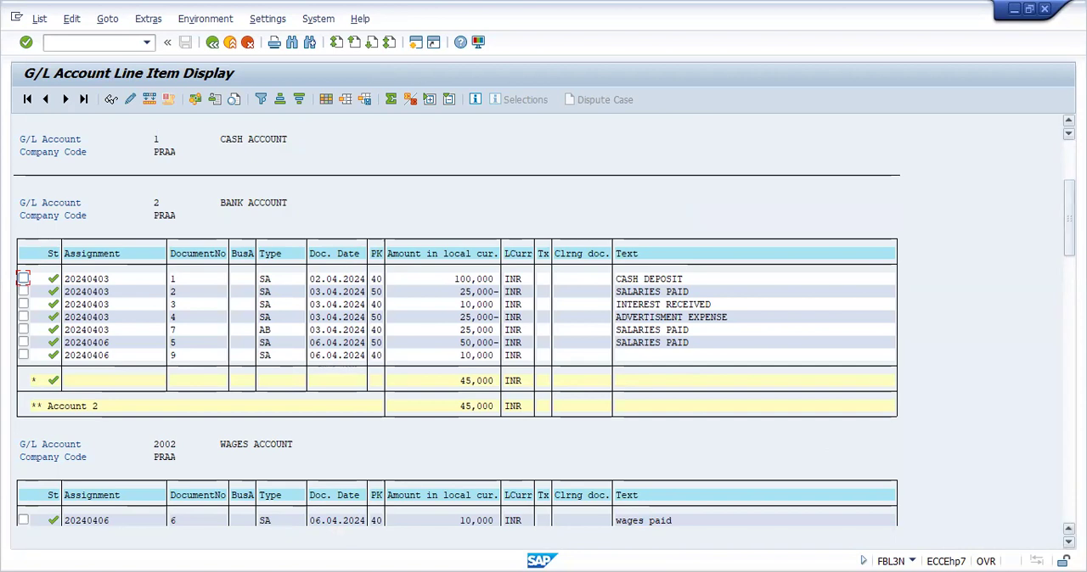
scroll(1068, 528, "down", 6)
scroll(1068, 528, "down", 7)
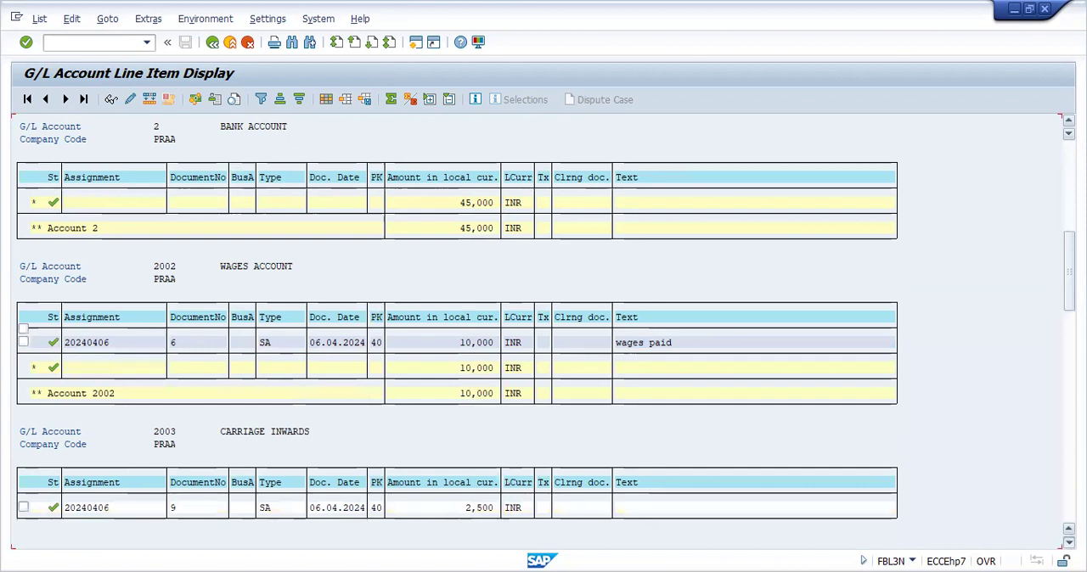
scroll(1068, 528, "down", 8)
scroll(1068, 528, "down", 8)
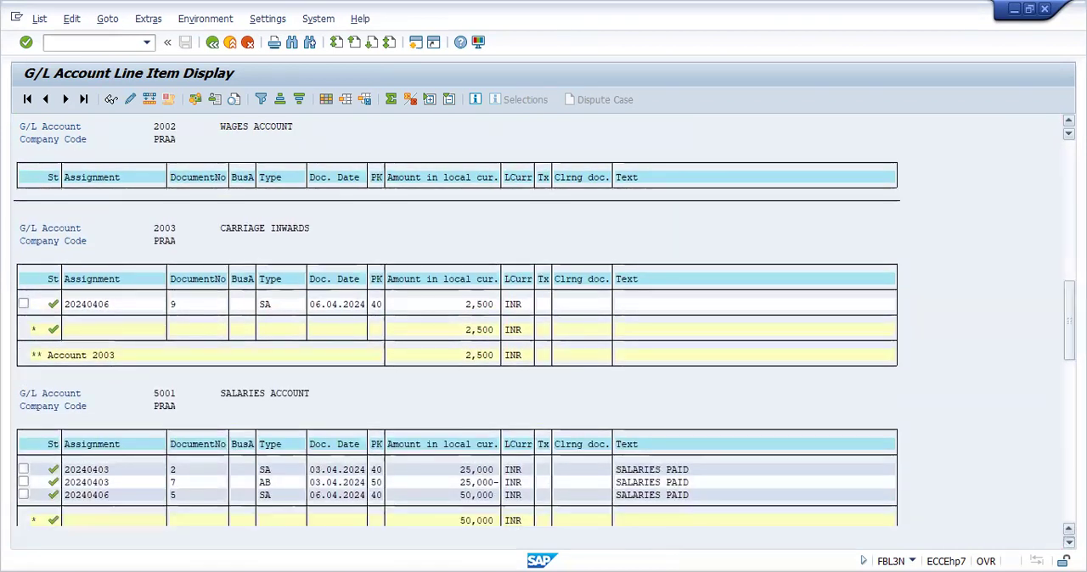
scroll(1068, 529, "down", 9)
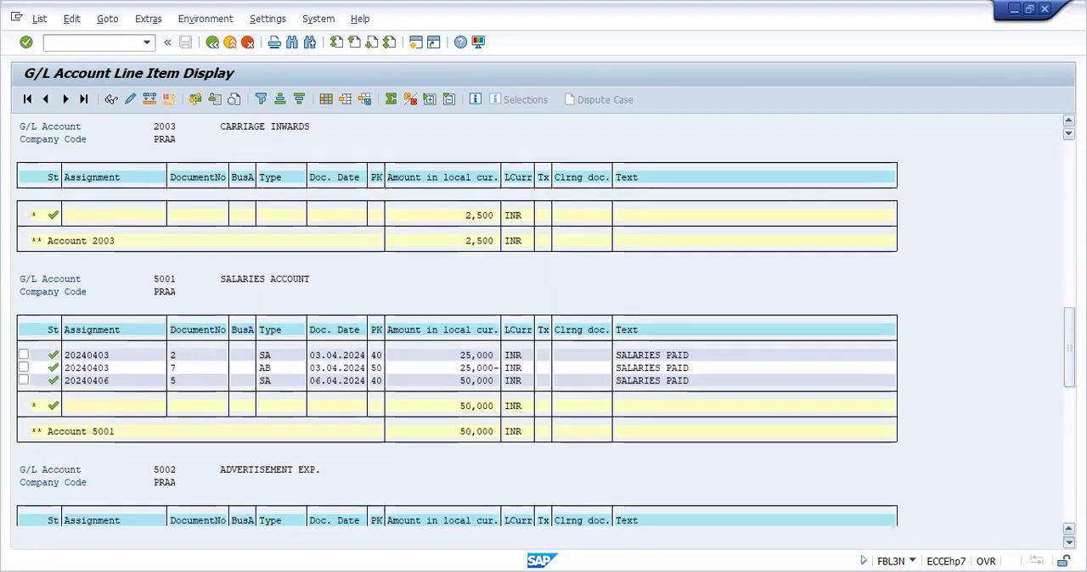
scroll(1068, 528, "down", 1)
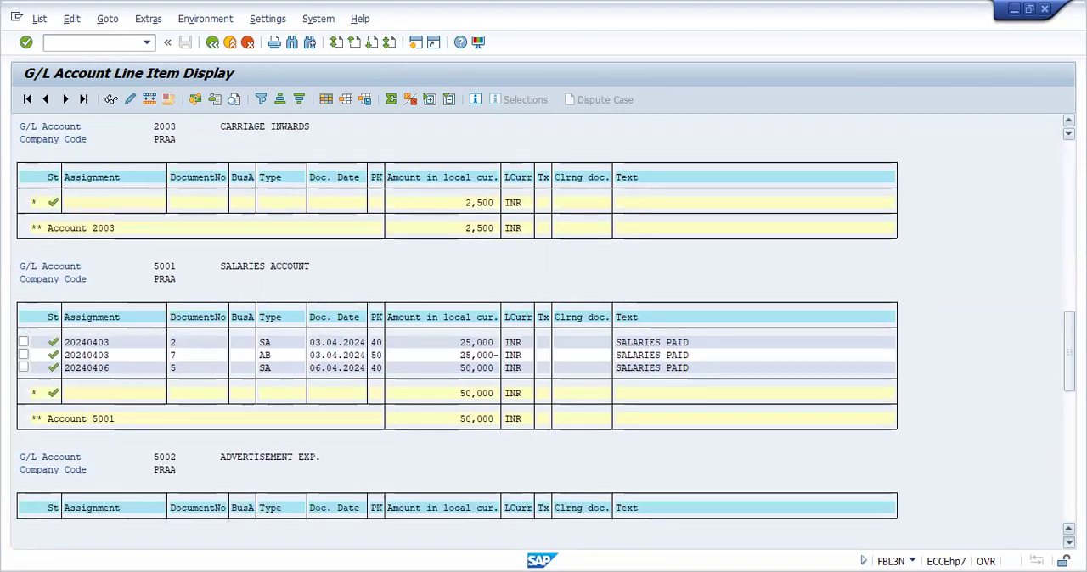
scroll(1068, 528, "down", 11)
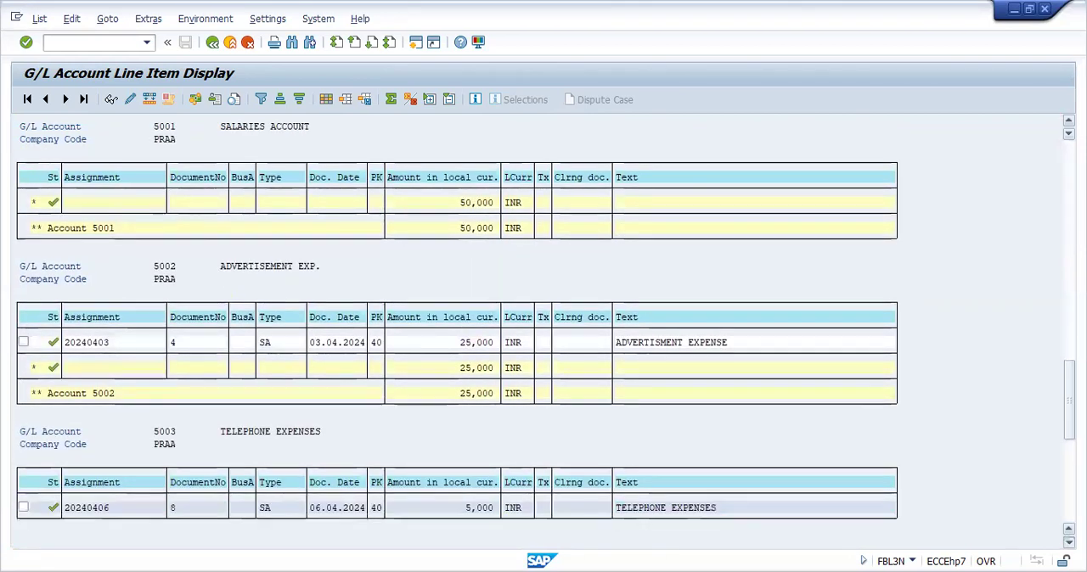
scroll(544, 339, "down", 4)
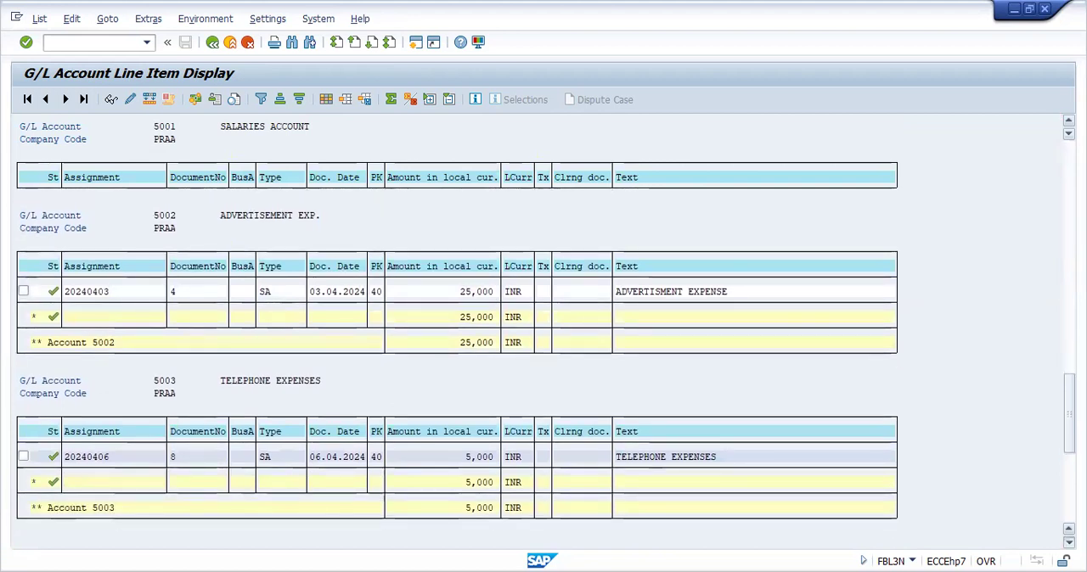
Examine the line items of the telephone expenses and interest received accounts, then recheck the earlier accounts back to the cash account
scroll(544, 340, "down", 11)
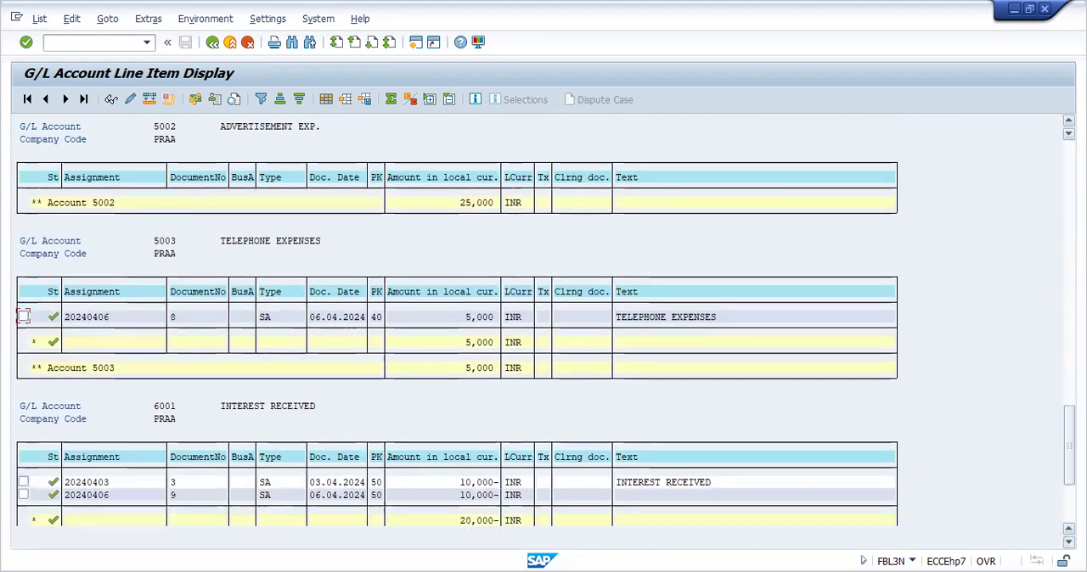
scroll(812, 436, "down", 1)
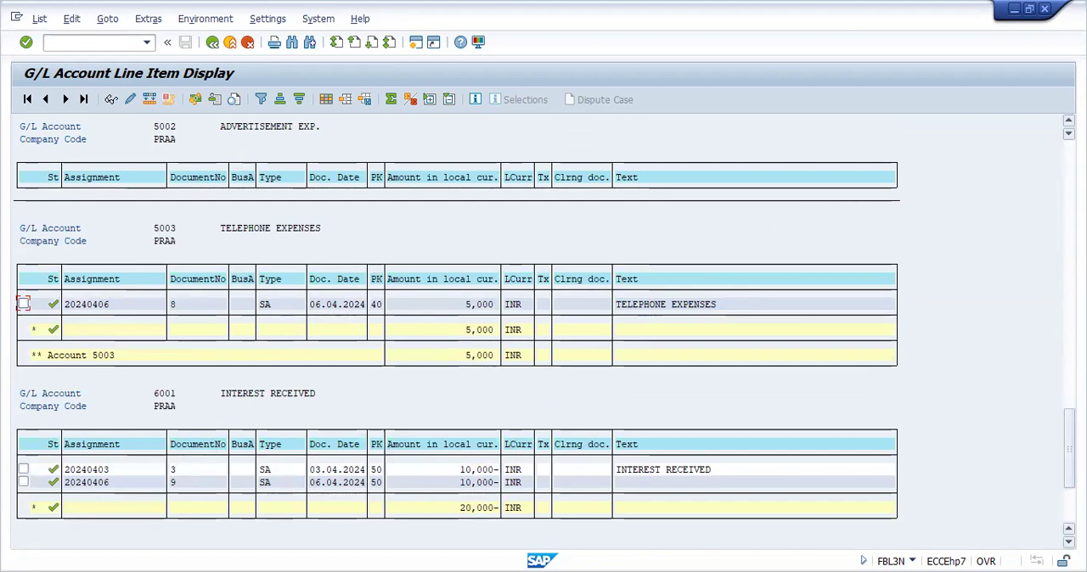
scroll(543, 322, "up", 5)
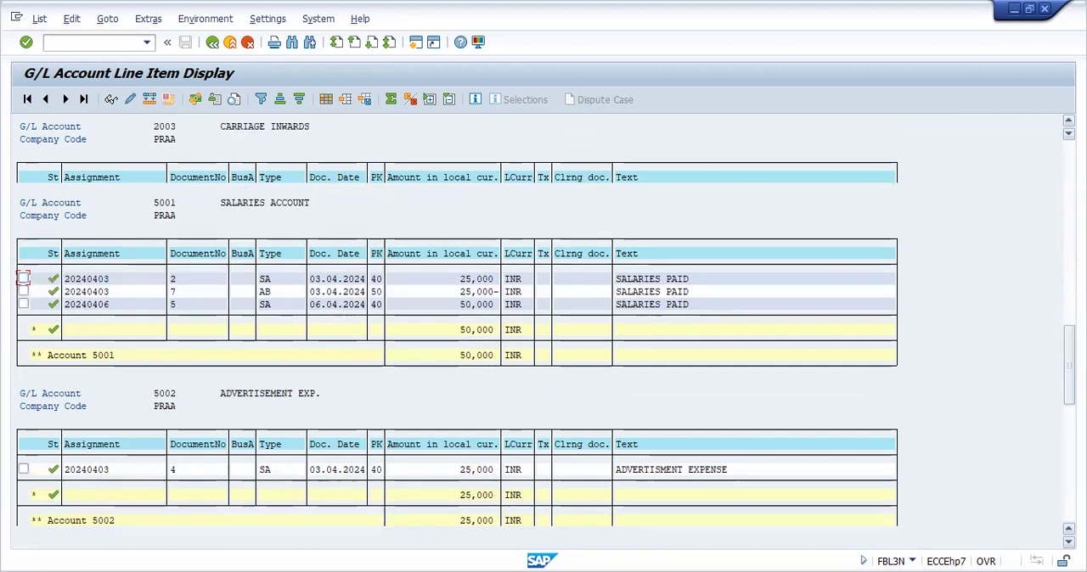
scroll(774, 262, "up", 5)
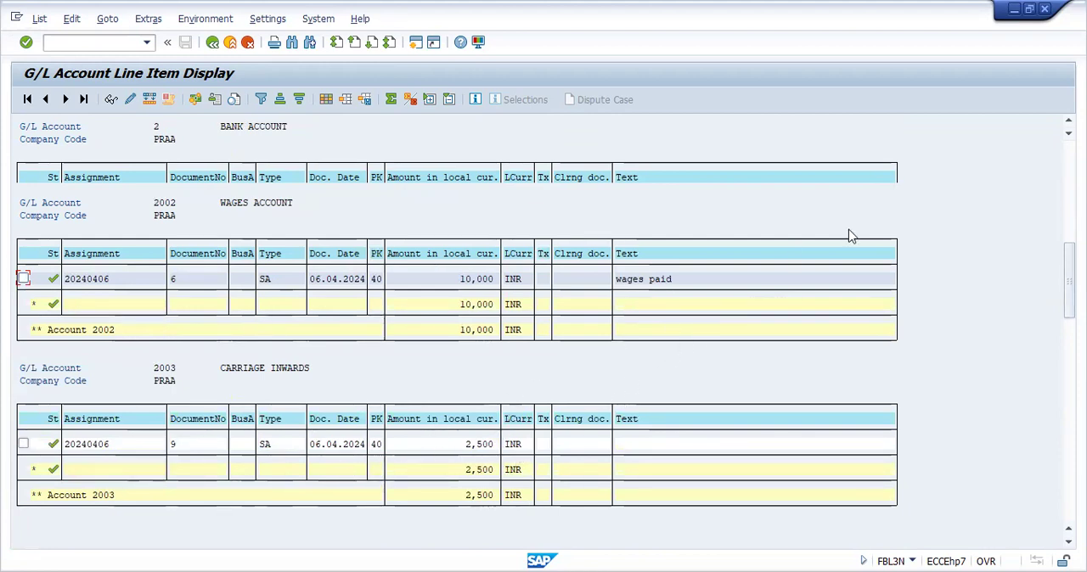
left_click(1069, 196)
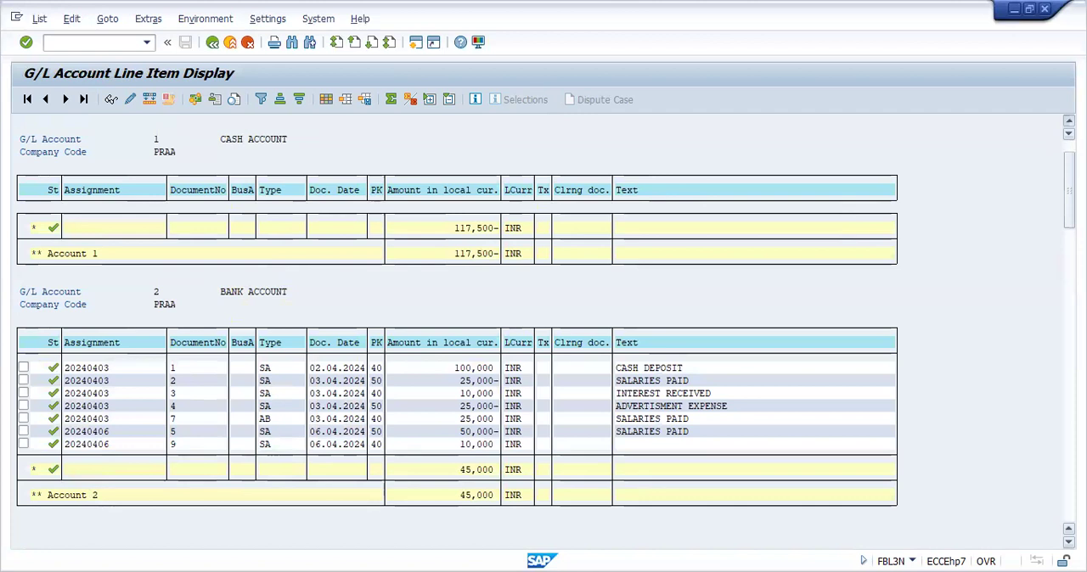
scroll(543, 335, "up", 1)
scroll(286, 259, "up", 1)
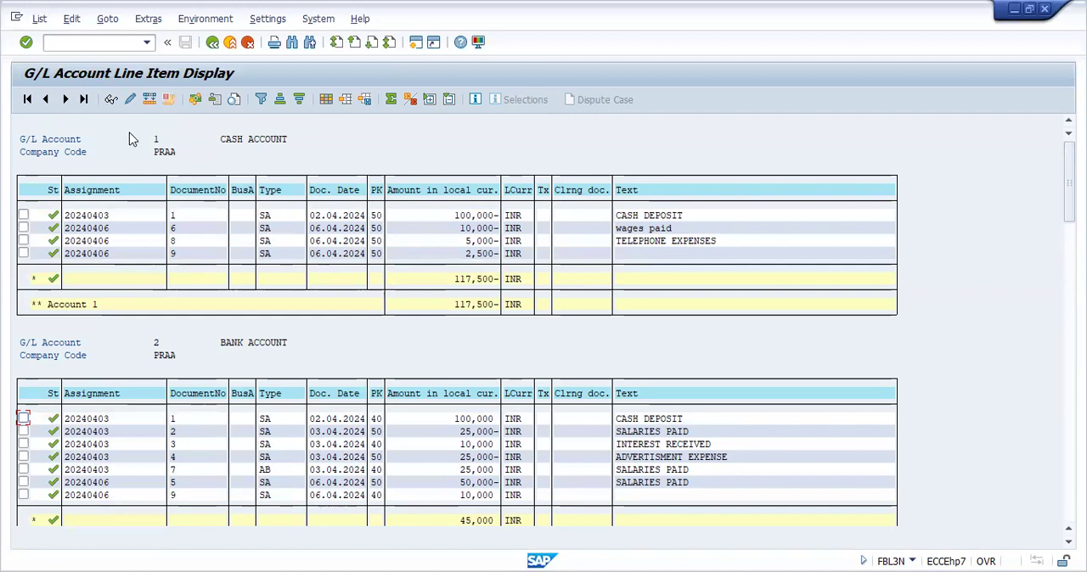
Start a new F-02 G/L posting with document date 06.04.2024 and switch to Fast Data Entry
left_click(113, 43)
type("/NF-02")
key("Return")
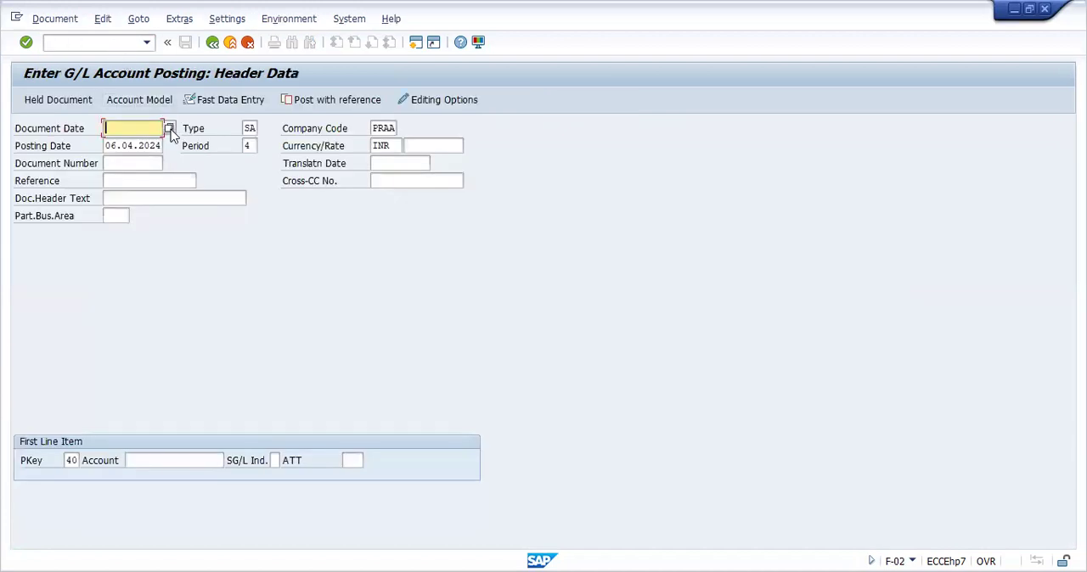
left_click(169, 128)
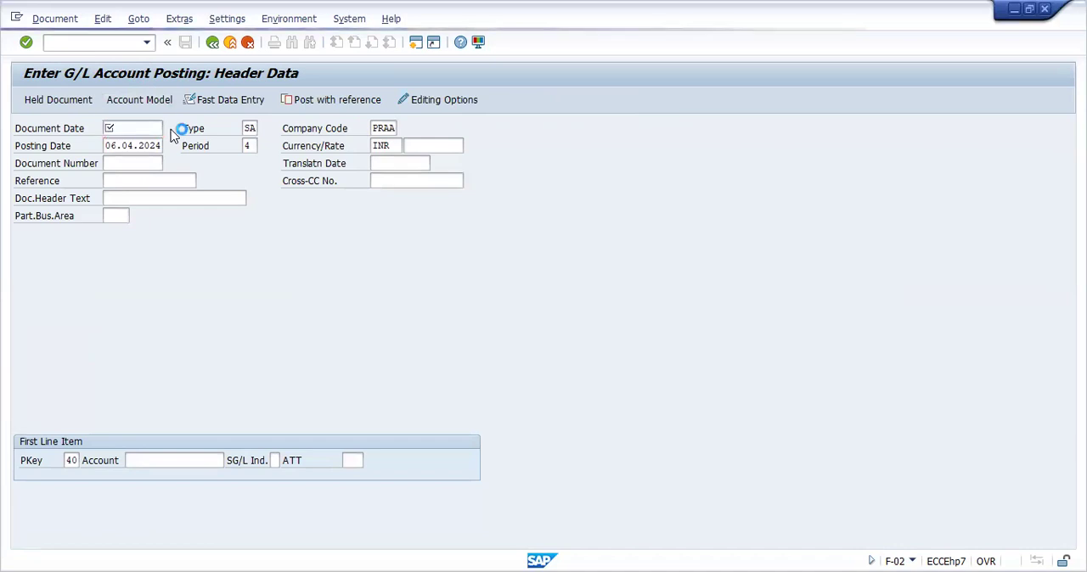
double_click(297, 330)
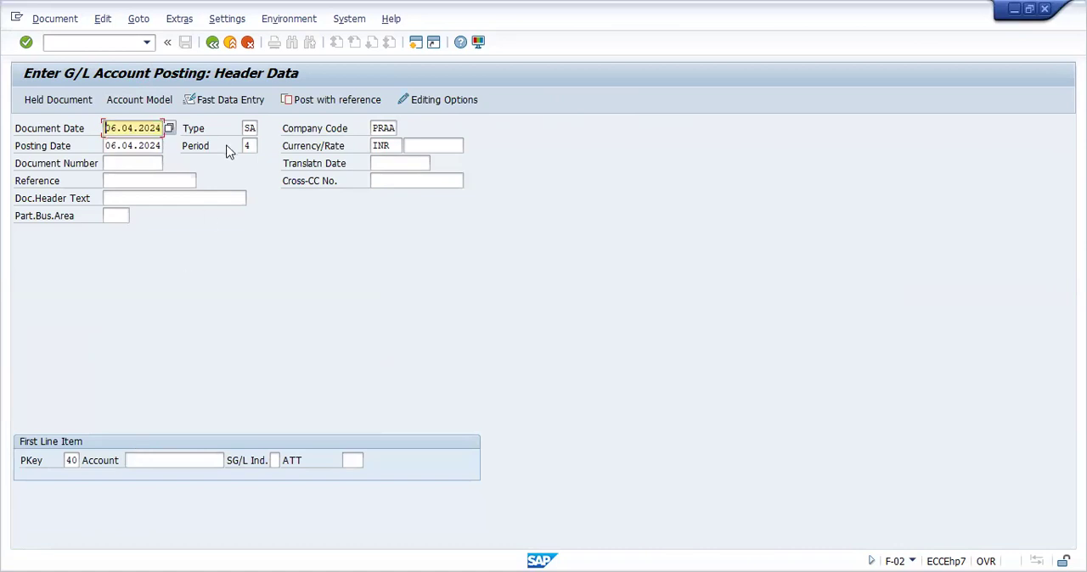
left_click(227, 101)
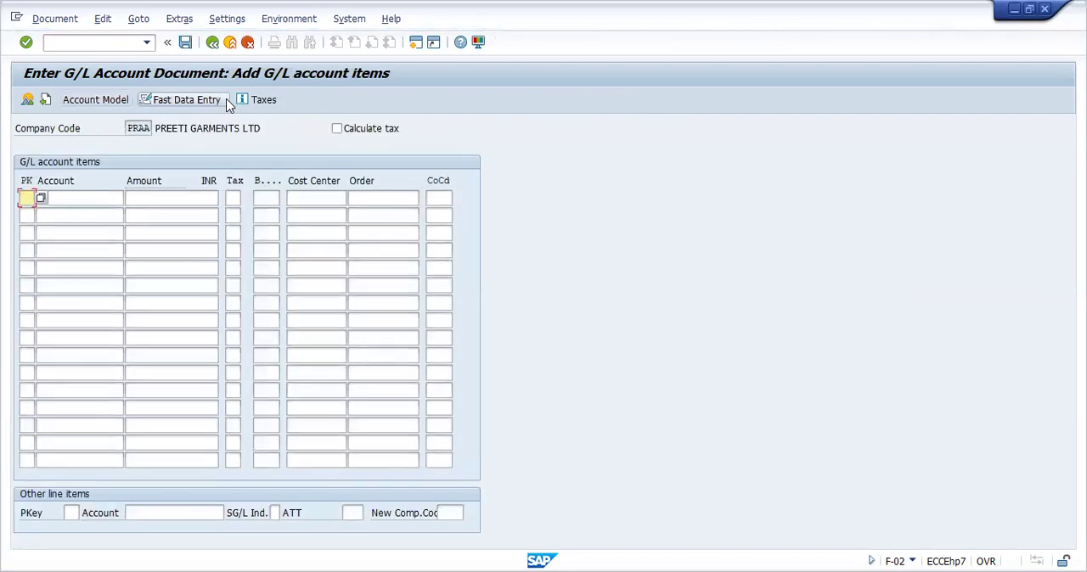
Enter the first line item with posting key 40, G/L account 2 and amount 10000
type("40")
key("Tab")
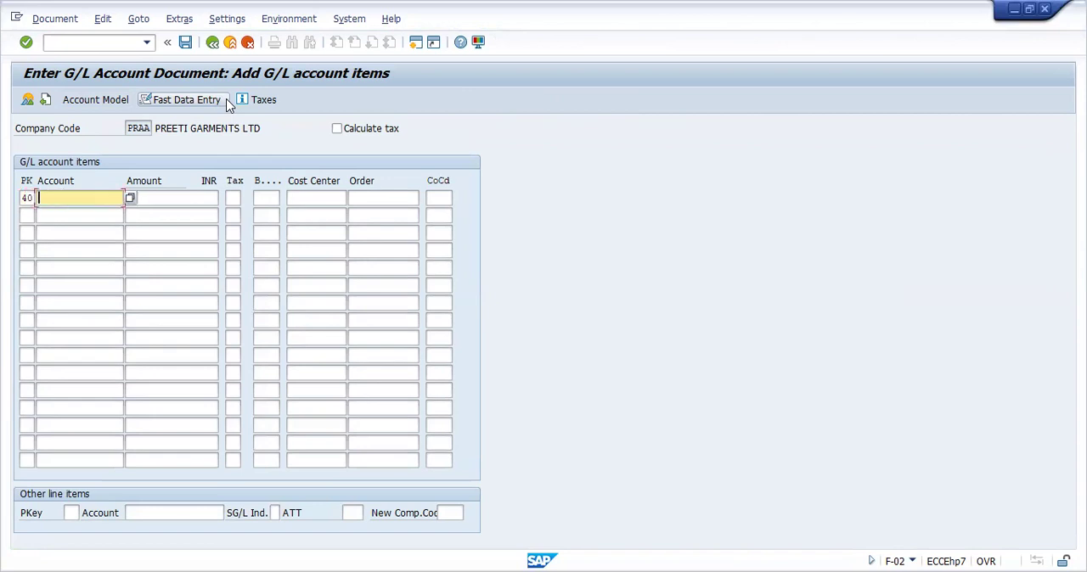
type("2")
key("Tab")
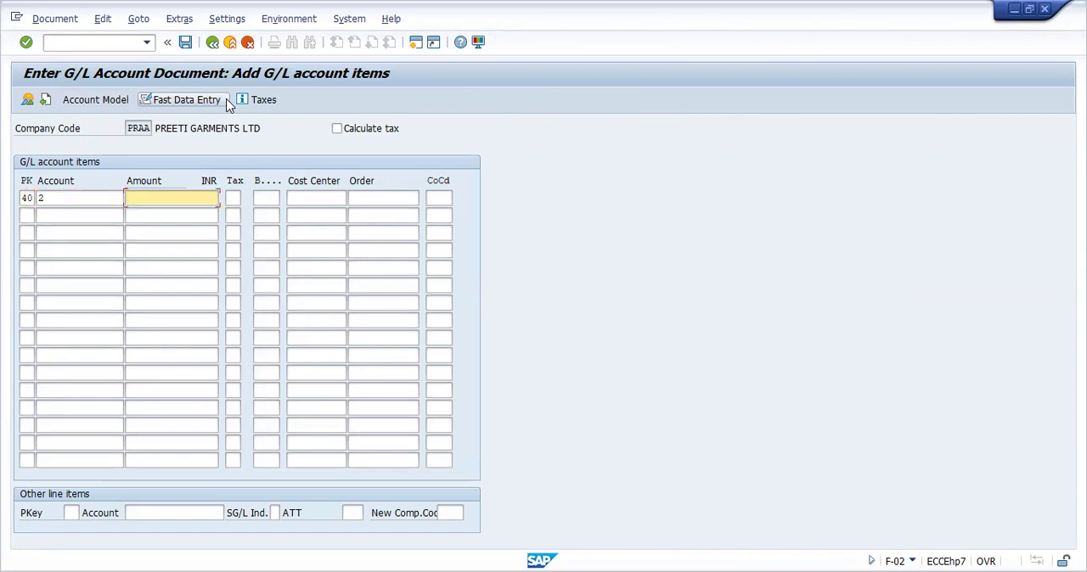
type("10000")
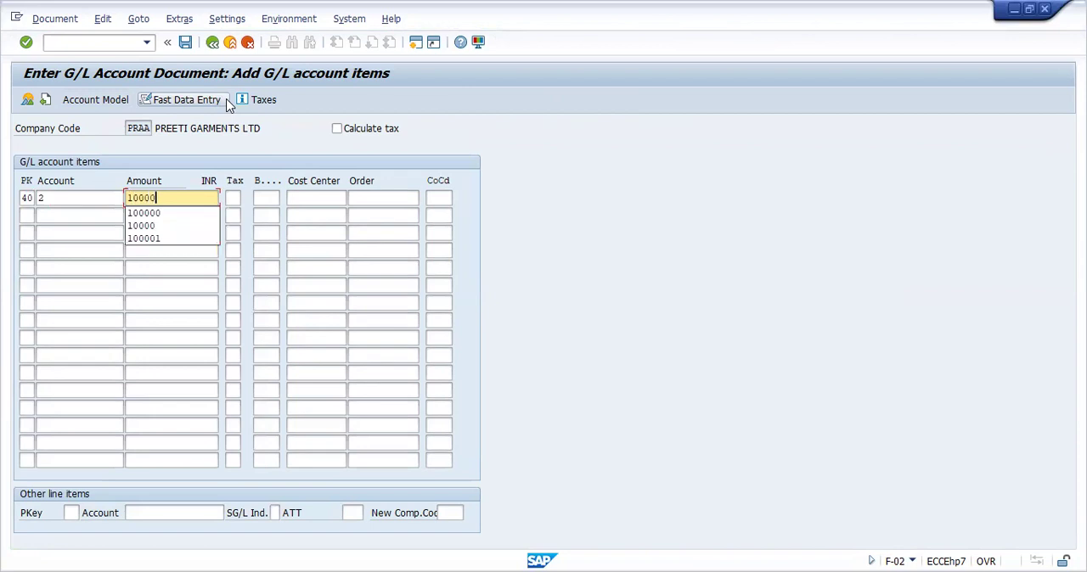
Enter the second line item with posting key 50, G/L account 1 and * as the amount
left_click(26, 214)
type("50")
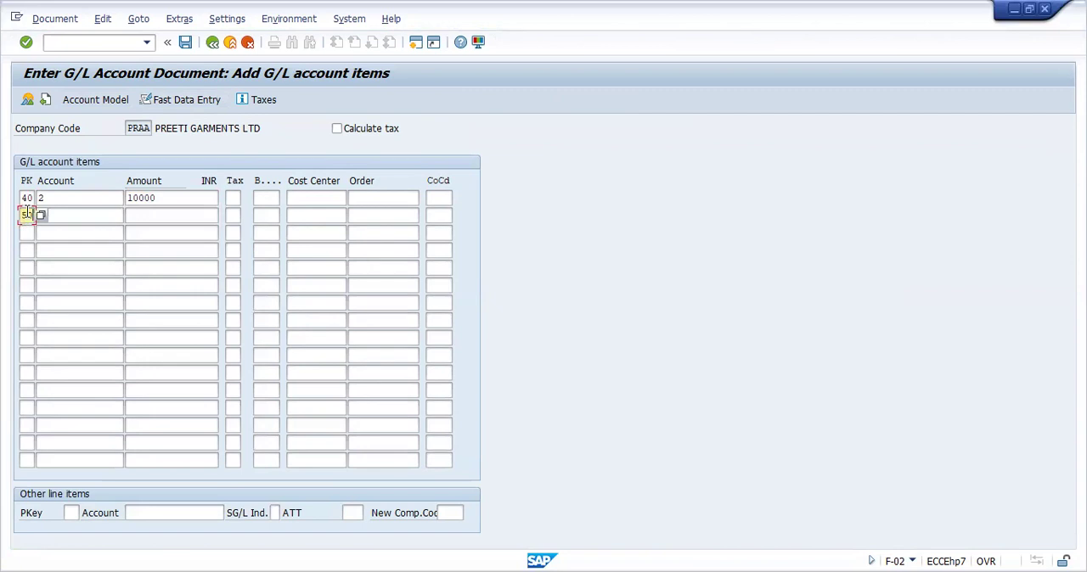
left_click(64, 215)
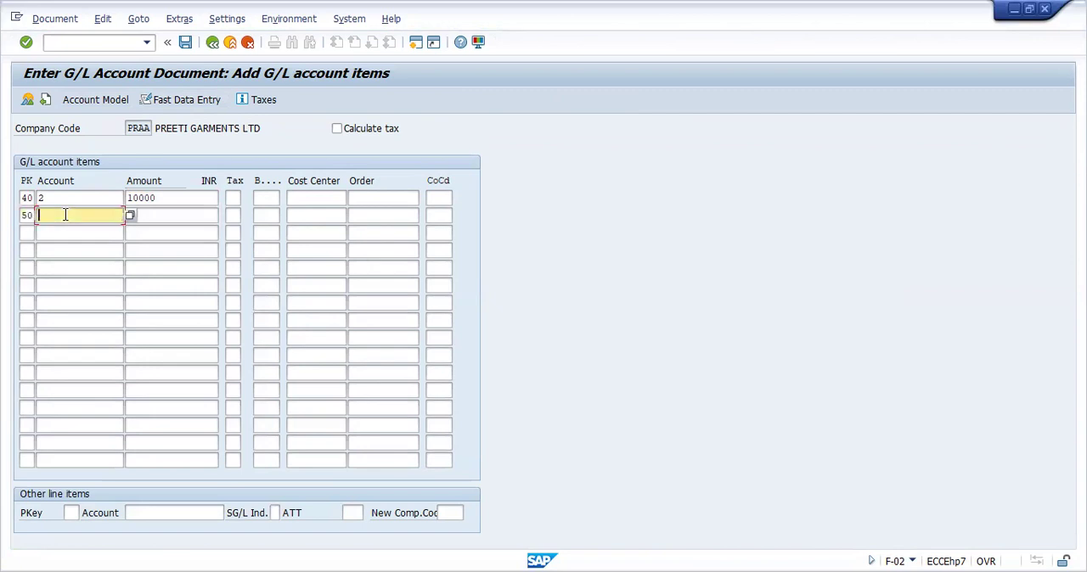
type("1")
key("Tab")
type("*")
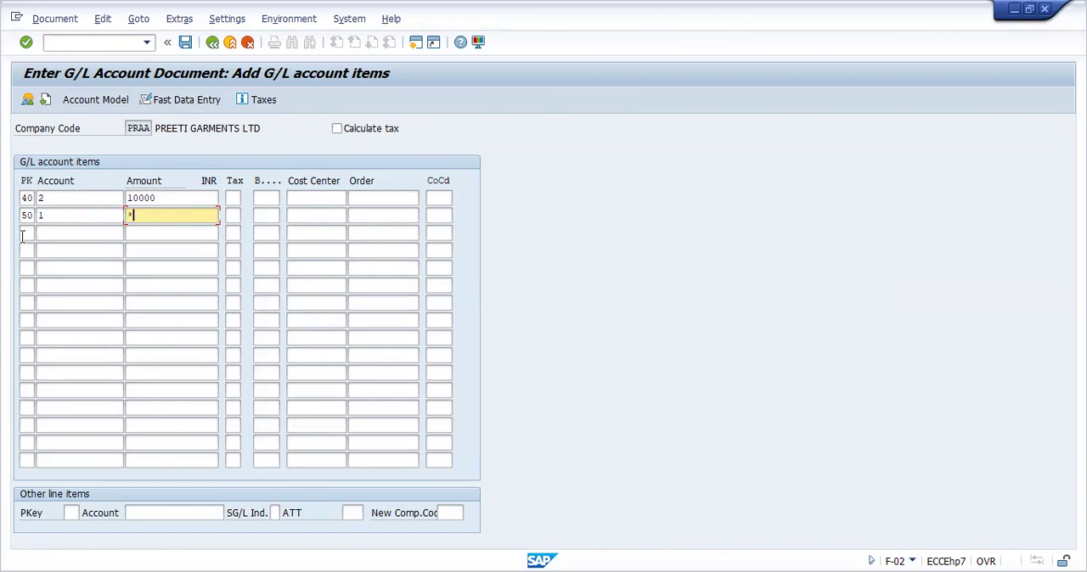
Enter the third line item with posting key 40, G/L account 2 and amount 25000
left_click(27, 233)
type("40")
key("Tab")
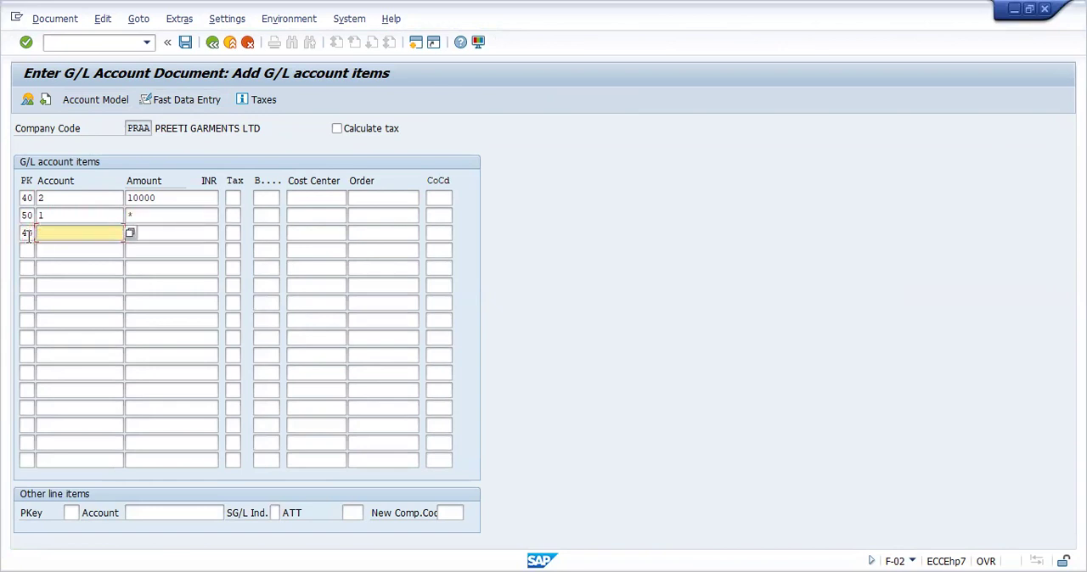
type("2")
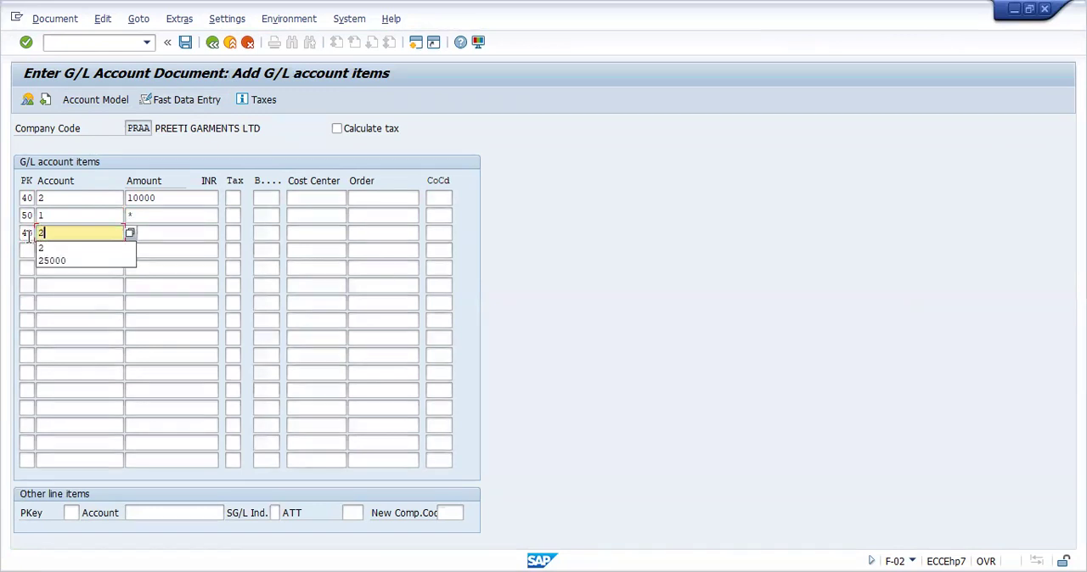
key("Tab")
type("25000")
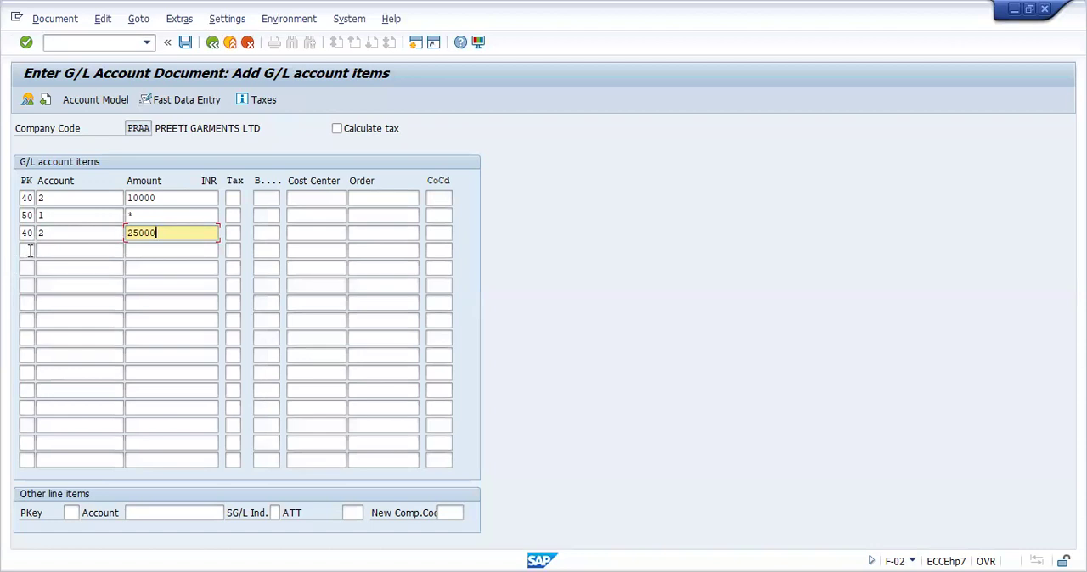
Enter the fourth line item with posting key 50, account 5002 and * as the amount, and post the document
left_click(28, 249)
type("5")
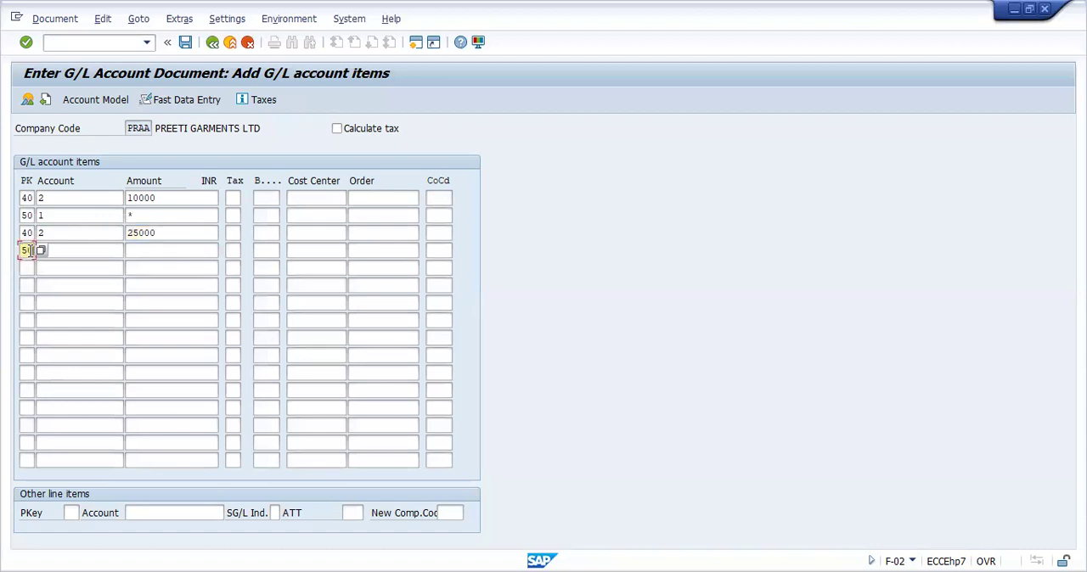
type("0")
left_click(57, 251)
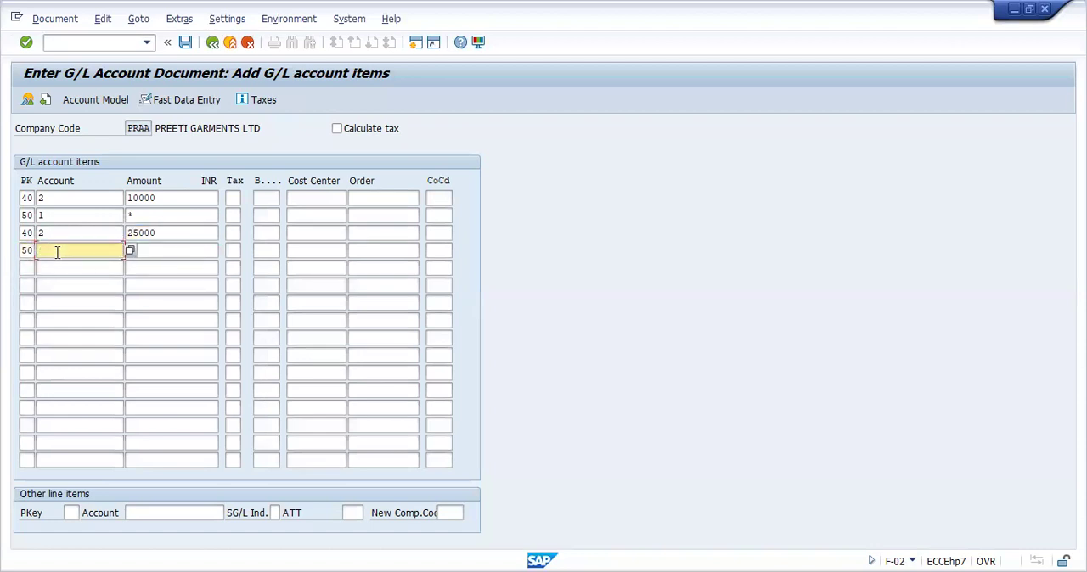
type("5000")
left_click(175, 254)
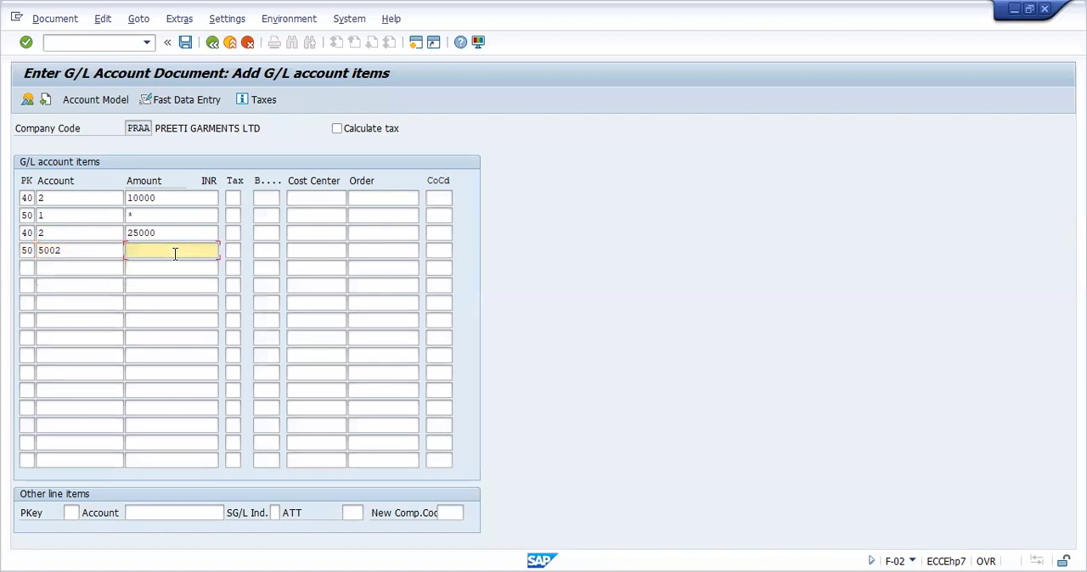
type("*")
key("Return")
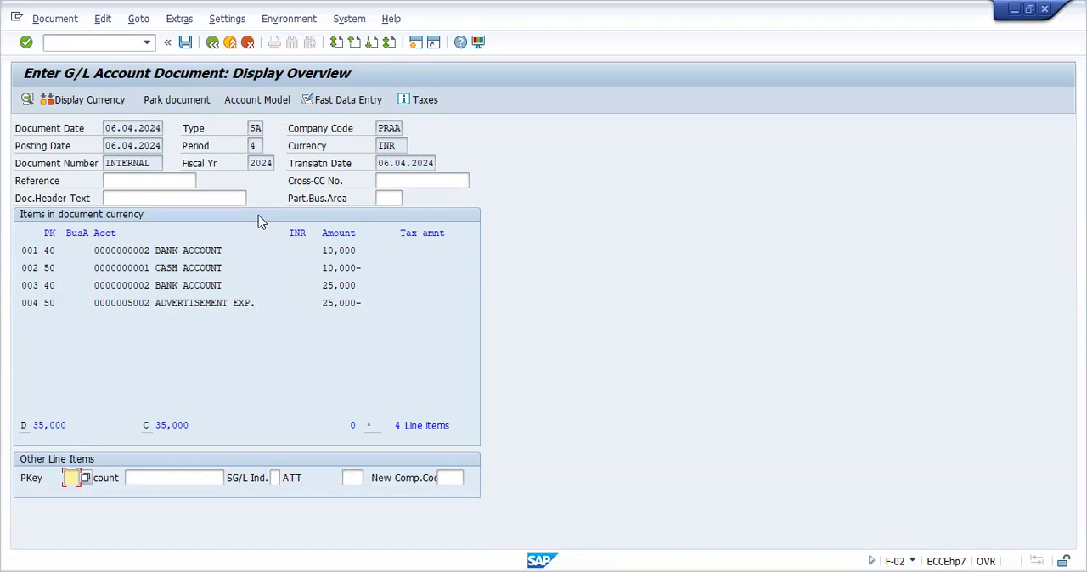
left_click(187, 48)
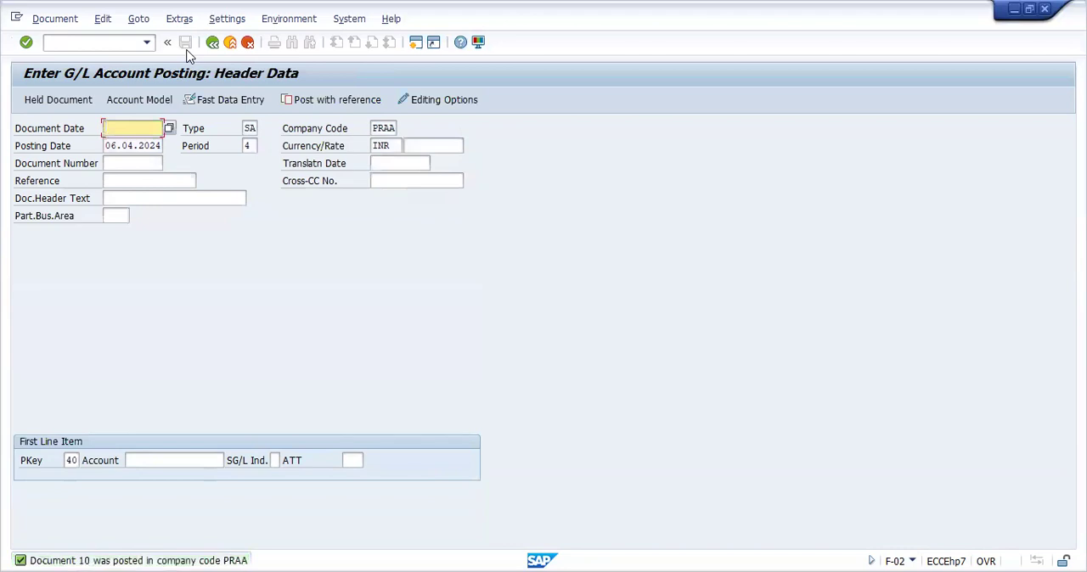
Run the FBL3N line item display for company code PRAA with the All items status selected
left_click(122, 43)
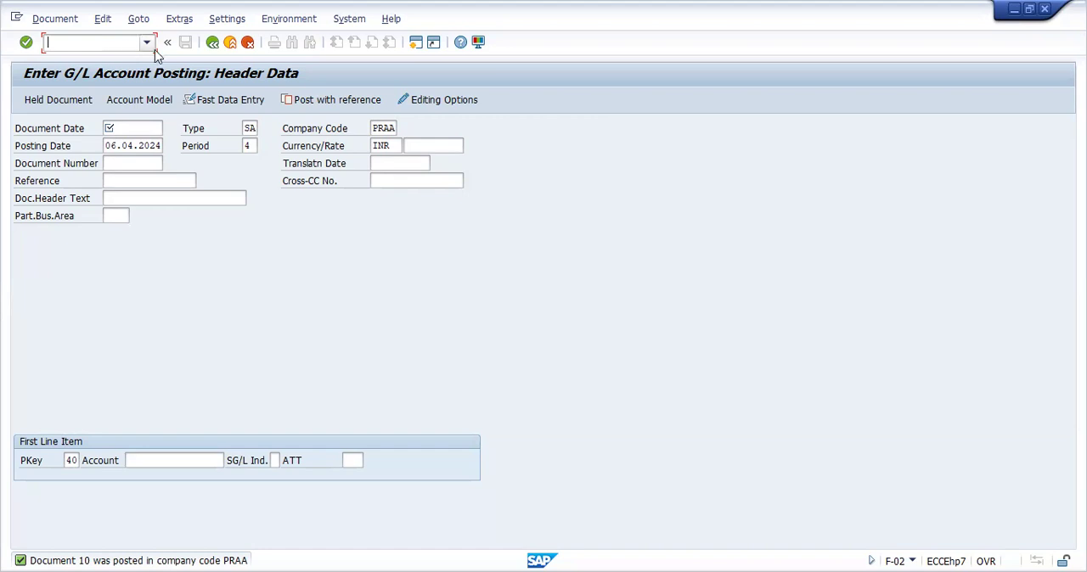
left_click(146, 42)
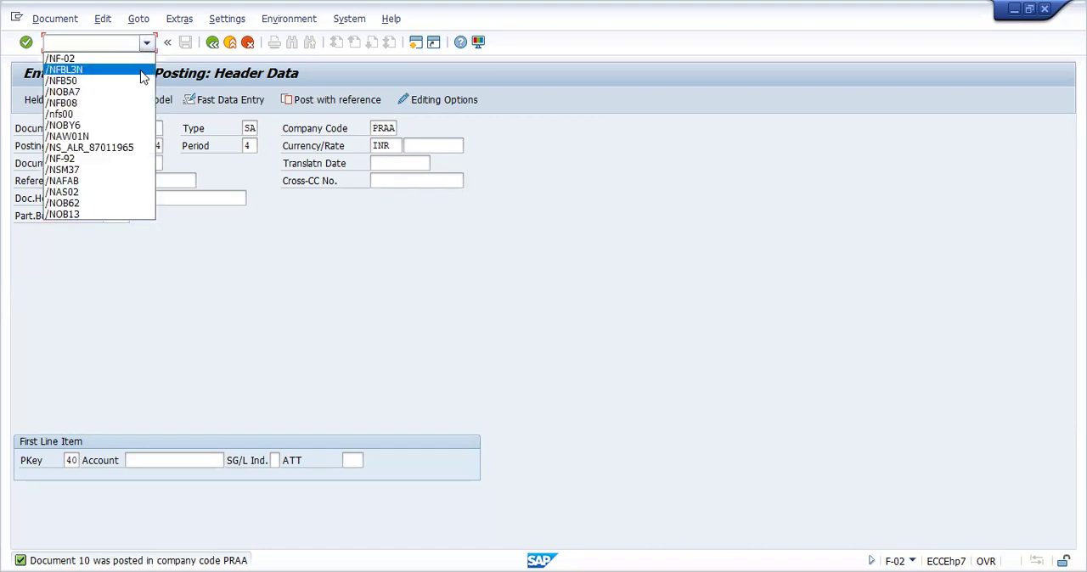
left_click(102, 70)
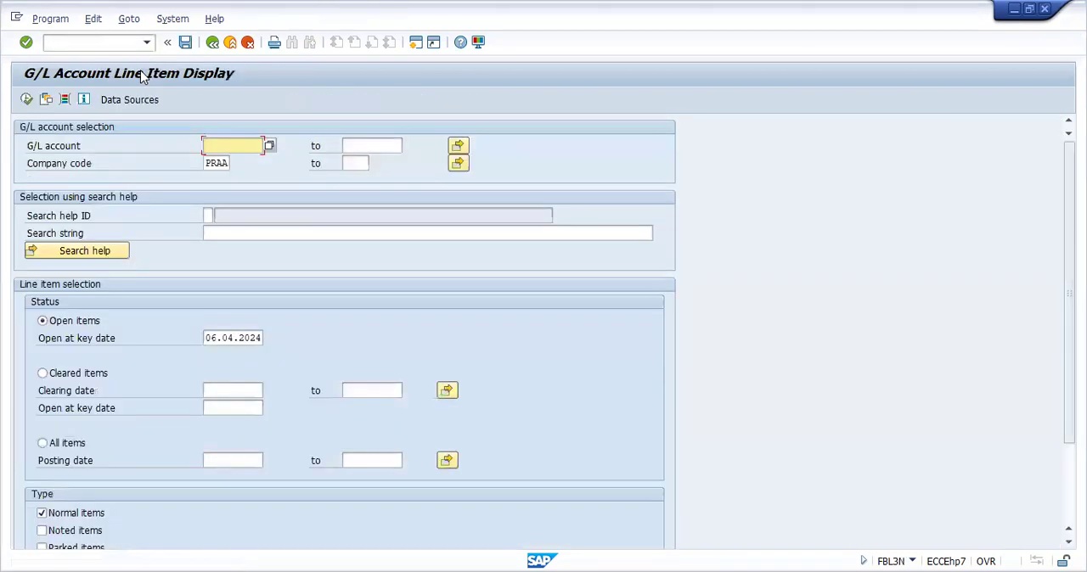
left_click(43, 443)
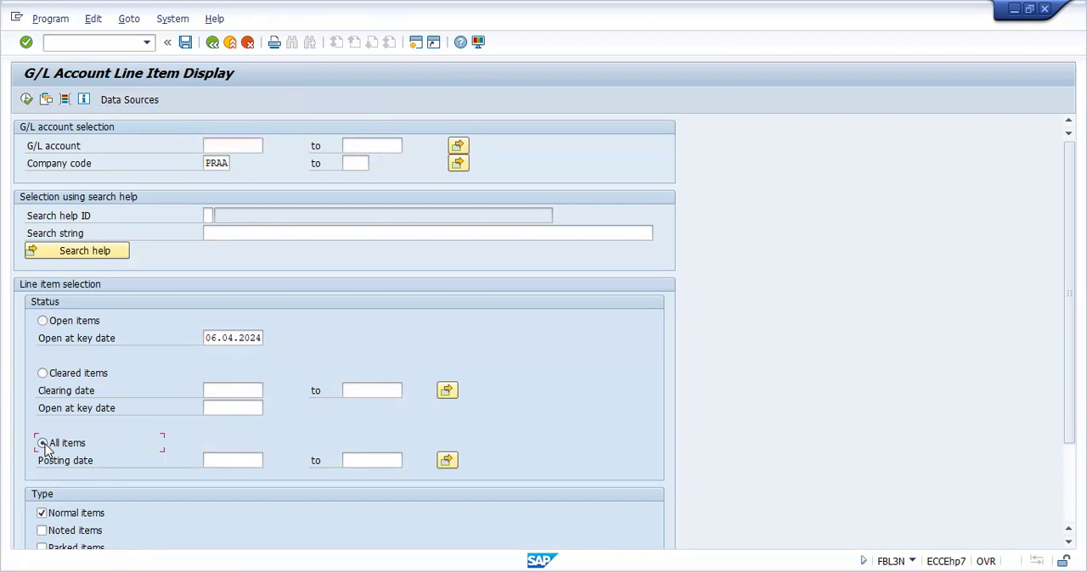
left_click(27, 99)
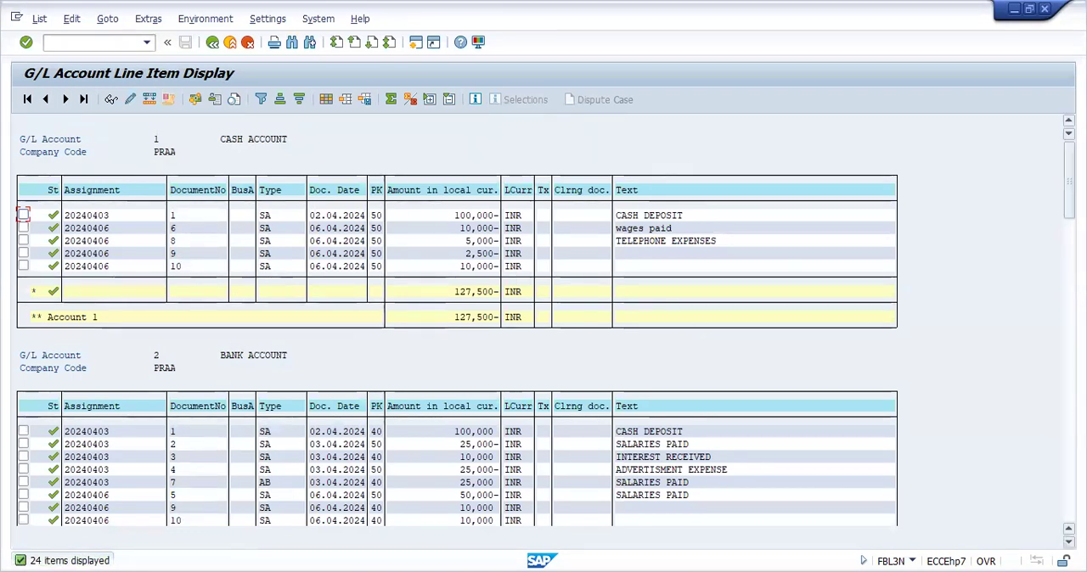
Examine the line items and balances of the G/L accounts from cash account 1 down to advertisement expense account 5002
scroll(419, 480, "down", 3)
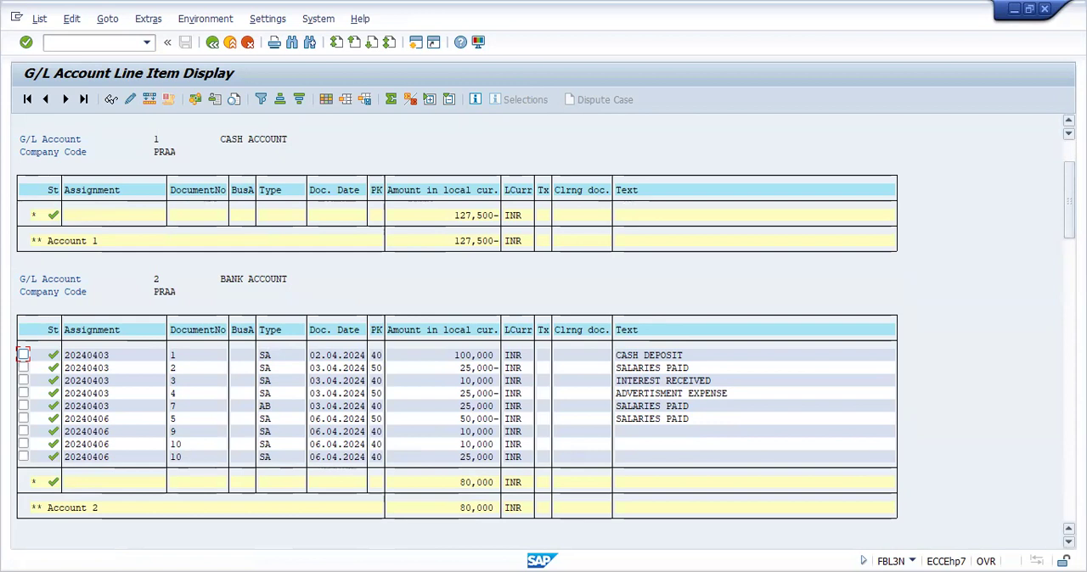
left_click(1068, 542)
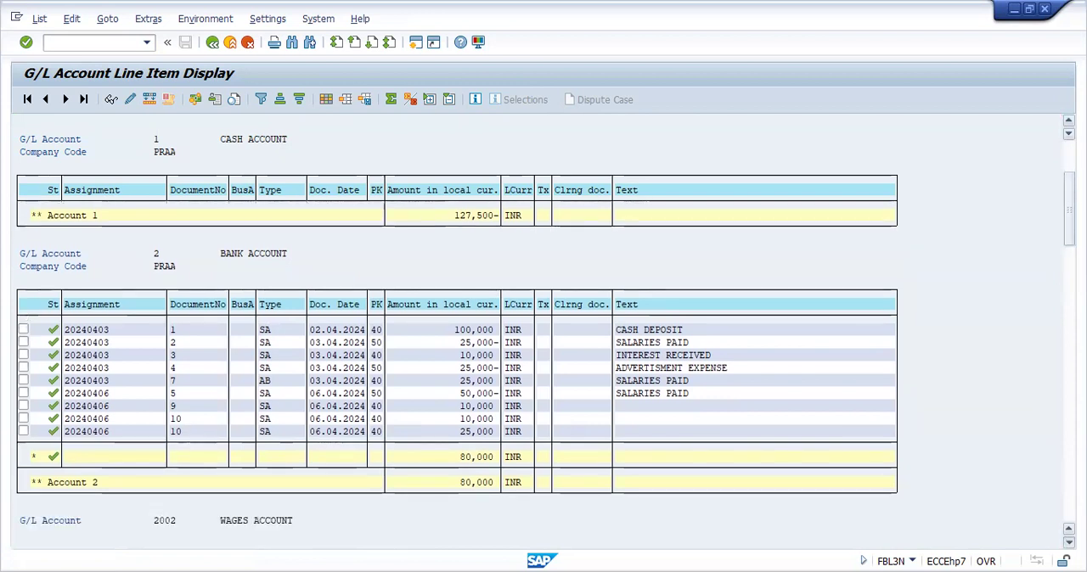
left_click(1068, 542)
left_click(1068, 541)
left_click(1068, 542)
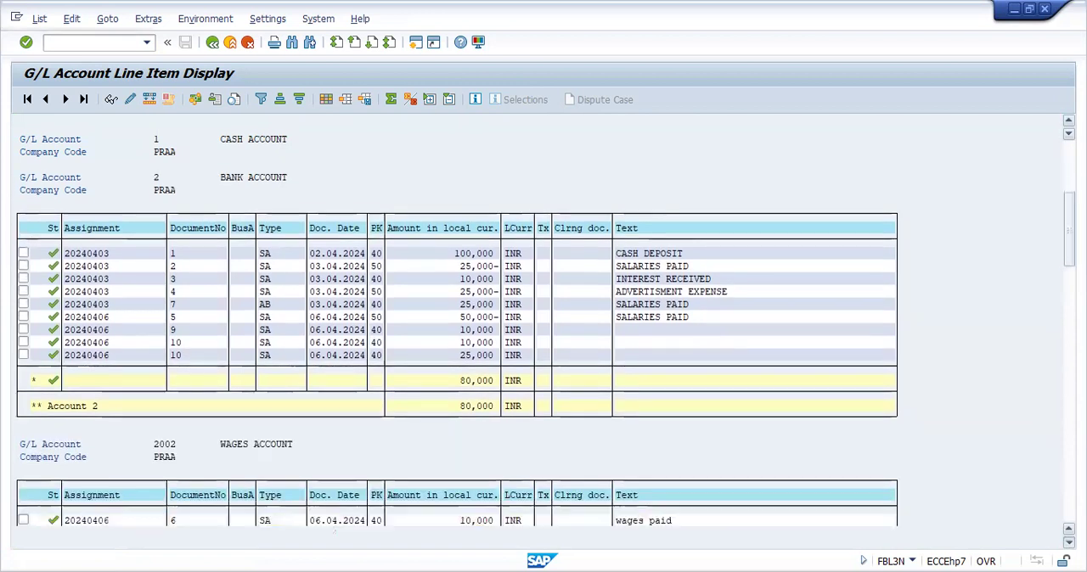
left_click(1068, 542)
left_click(1068, 541)
left_click(1068, 542)
left_click(1068, 542)
left_click(1068, 542)
left_click(1068, 542)
left_click(1068, 541)
left_click(1068, 542)
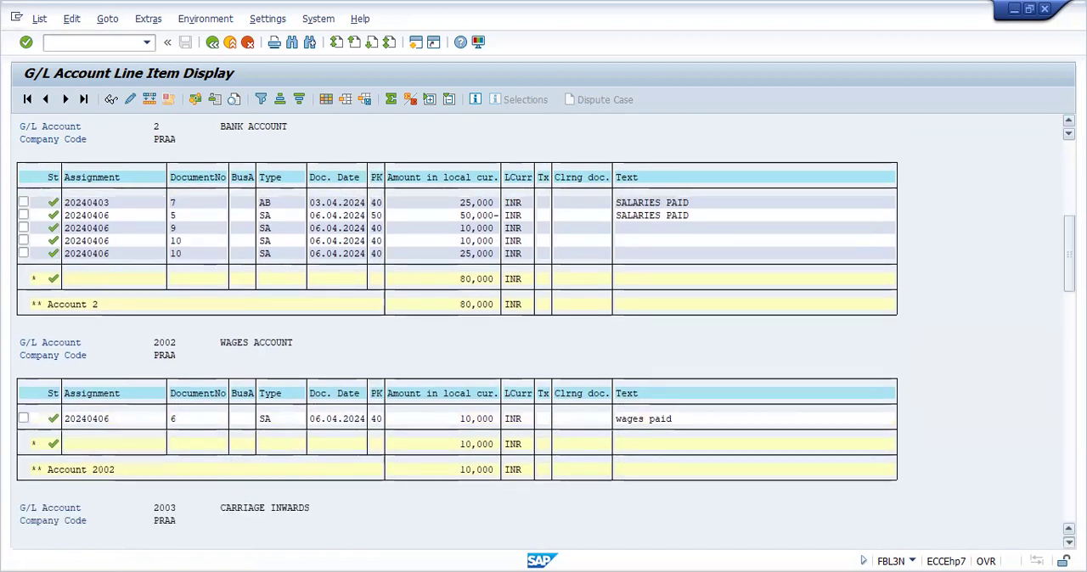
left_click(1068, 542)
left_click(1068, 542)
left_click(1068, 542)
left_click(1068, 542)
left_click(1068, 541)
left_click(1068, 541)
left_click(1068, 541)
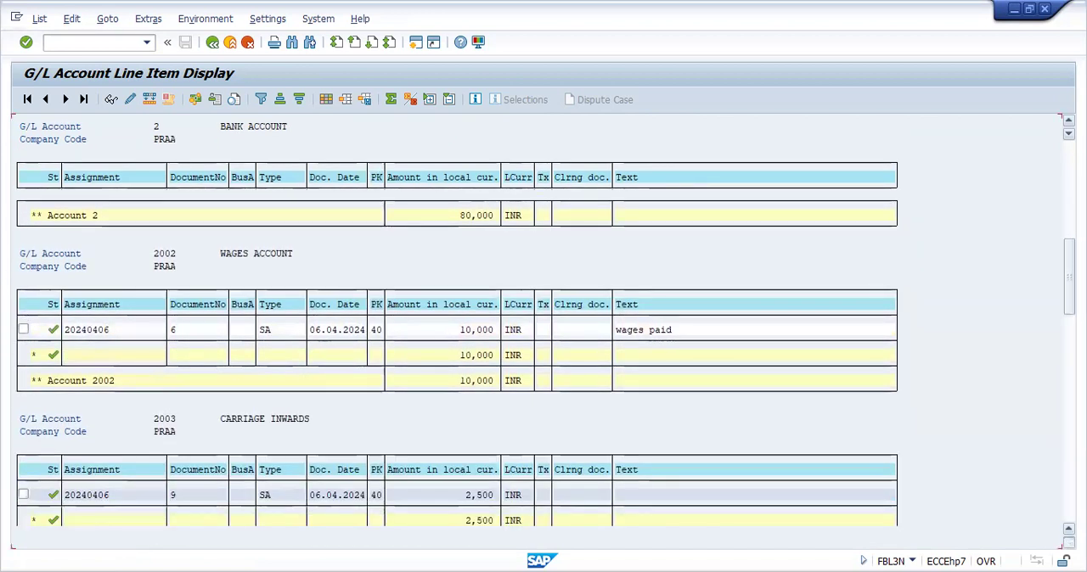
left_click(1068, 542)
left_click(1068, 541)
left_click(1068, 542)
left_click(1068, 542)
left_click(1068, 541)
left_click(1068, 542)
left_click(1068, 542)
left_click(1068, 541)
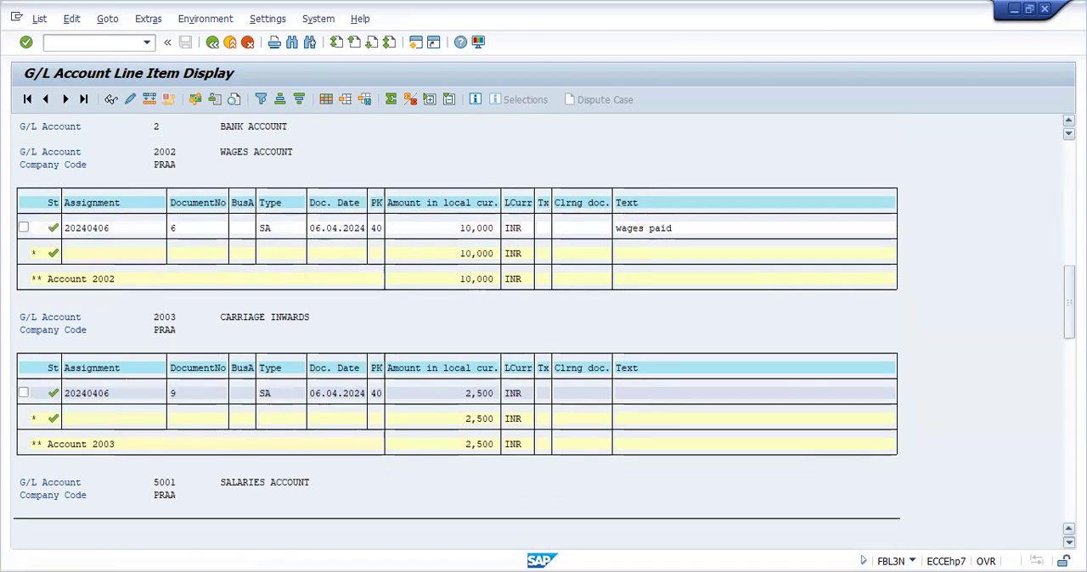
left_click(1068, 542)
left_click(1068, 542)
left_click(1068, 542)
left_click(1068, 542)
left_click(1068, 542)
left_click(1068, 542)
left_click(1068, 542)
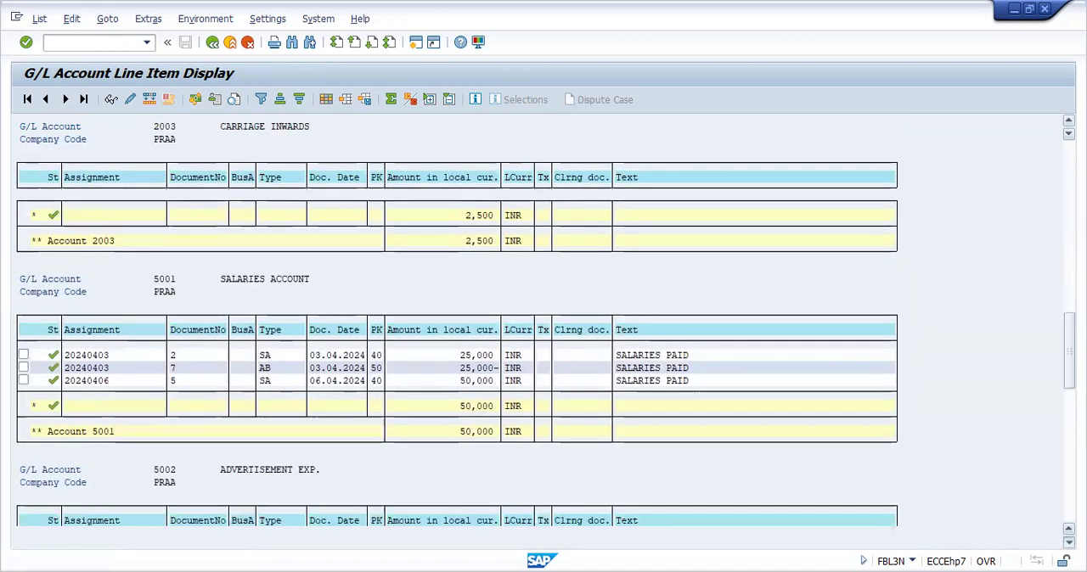
left_click(1068, 542)
left_click(1068, 541)
left_click(1068, 542)
left_click(1068, 542)
left_click(1068, 542)
left_click(1068, 542)
left_click(1068, 542)
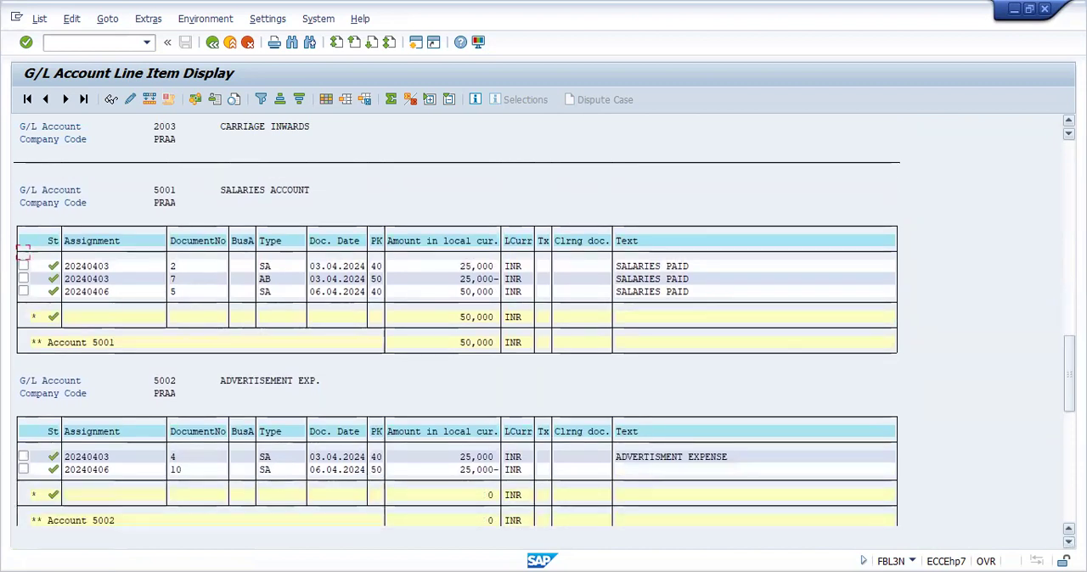
left_click(1068, 541)
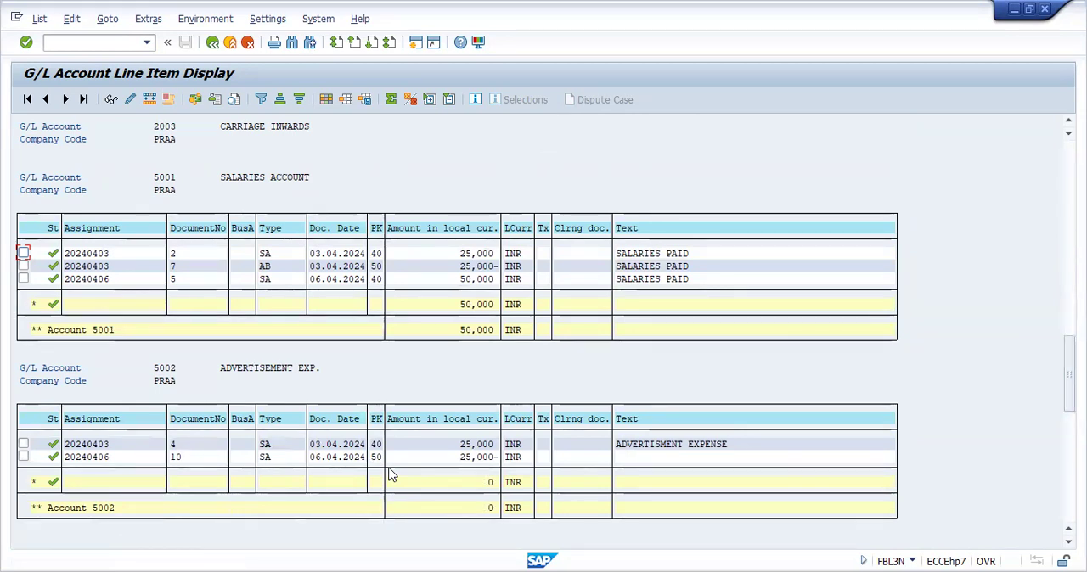
Reverse document 10 of company code PRAA for fiscal year 2024 in FB08 with reversal reason 01
left_click(106, 43)
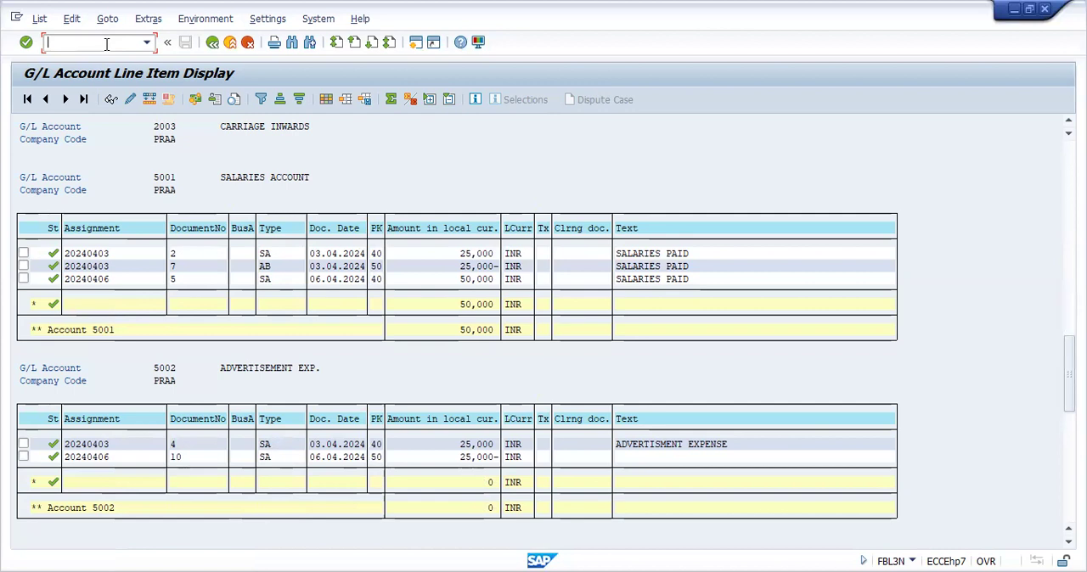
type("/NFB08")
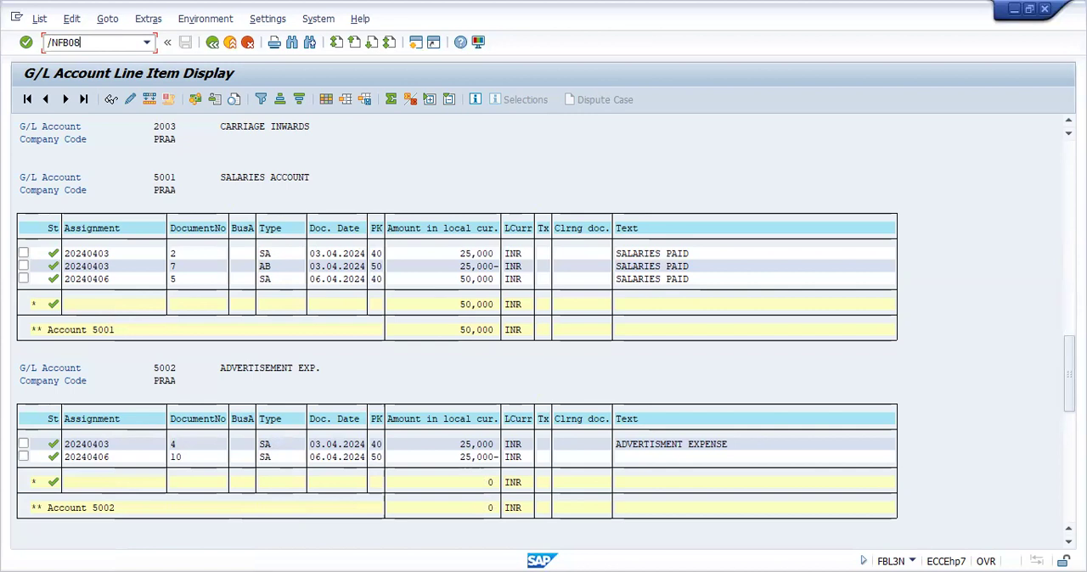
key("Return")
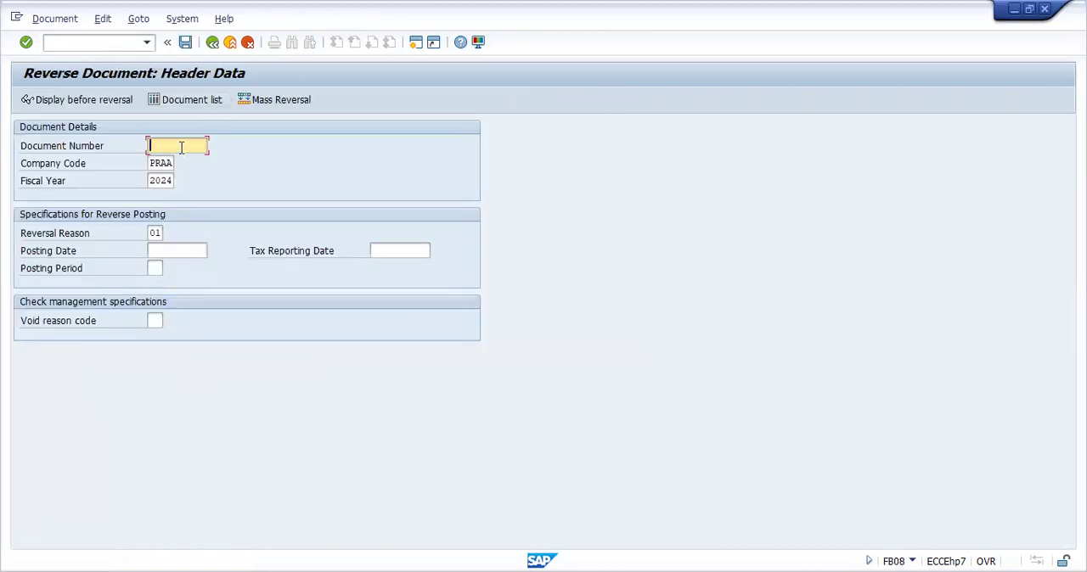
type("10")
left_click(184, 44)
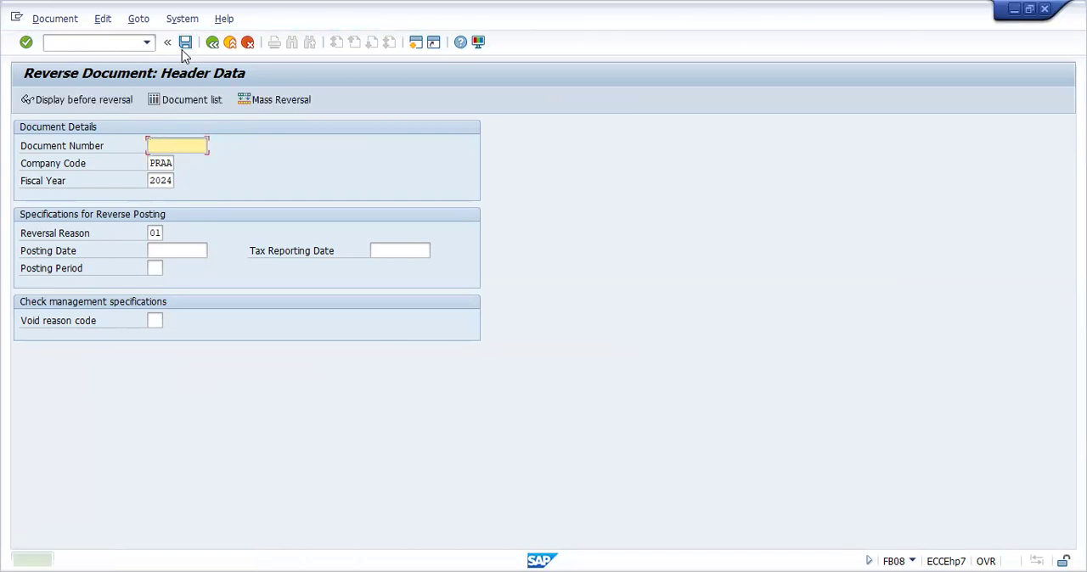
Run FBL3N for company code PRAA with the All items status and check document 10 and its reversal down to account 5002
left_click(110, 45)
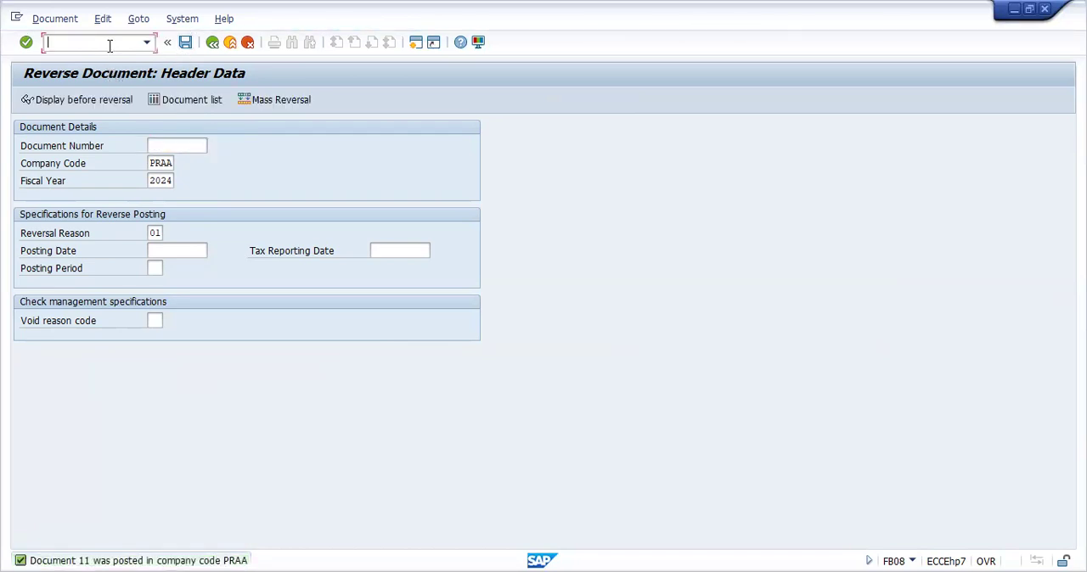
type("/NFBL3N")
key("Return")
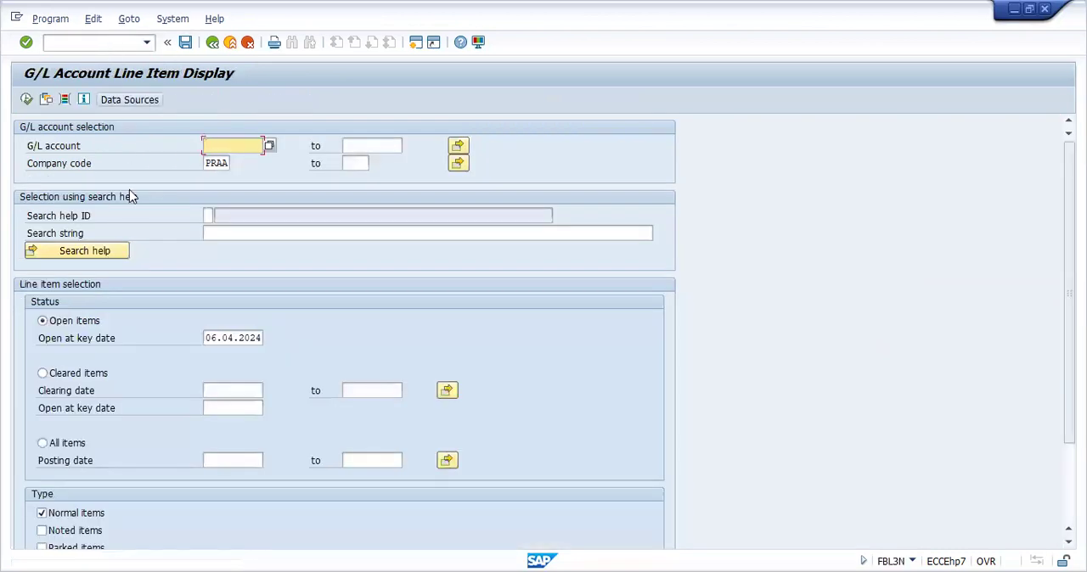
left_click(43, 445)
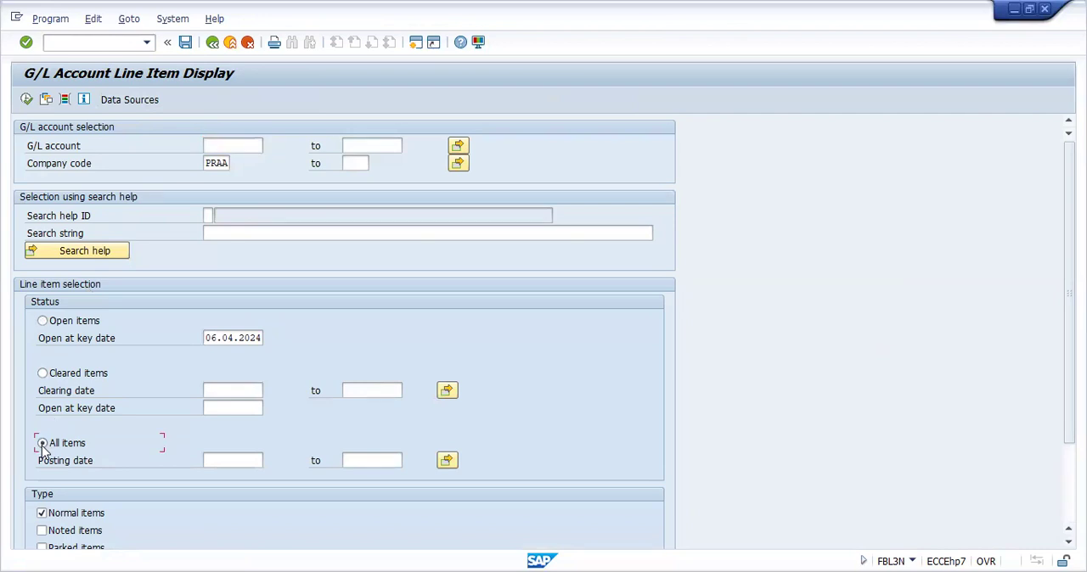
left_click(26, 100)
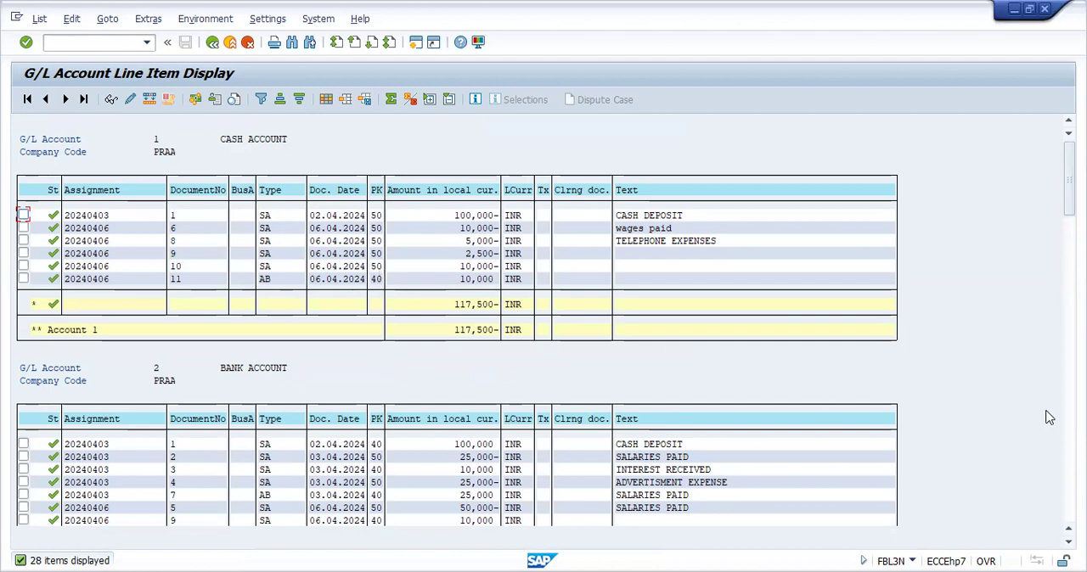
scroll(964, 393, "down", 5)
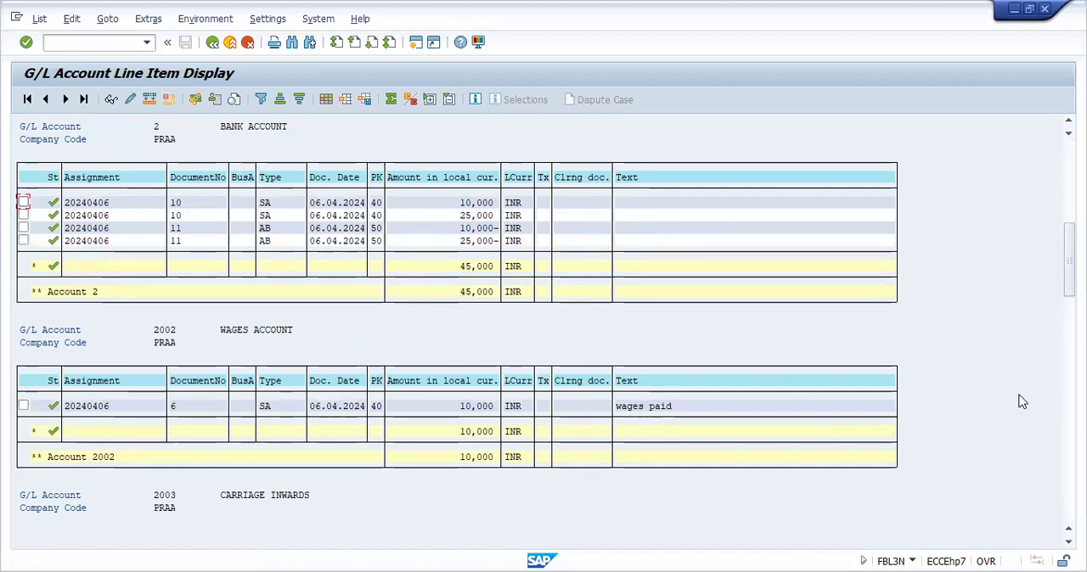
left_click(1069, 450)
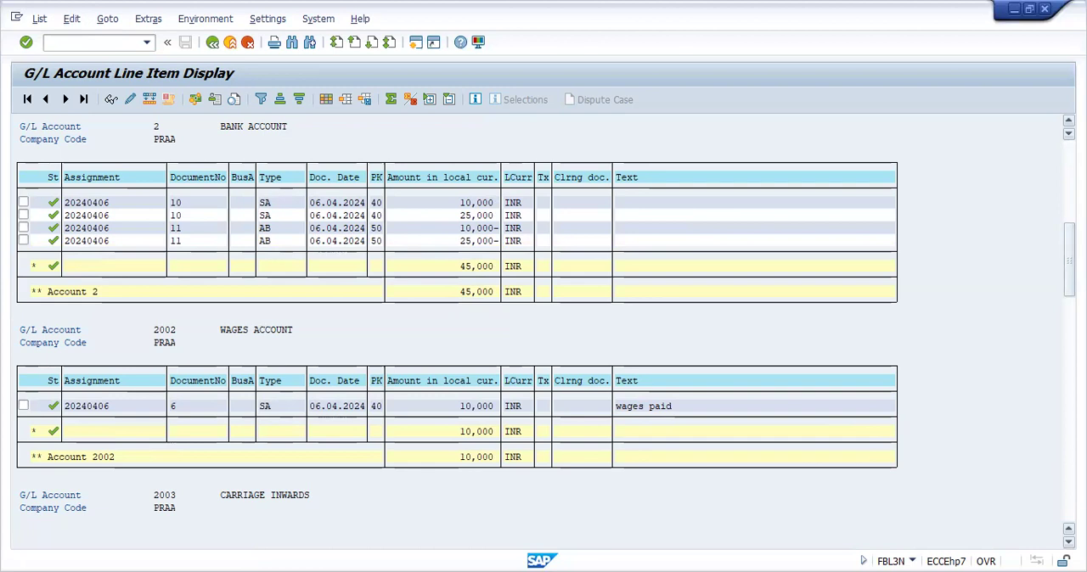
left_click(1069, 463)
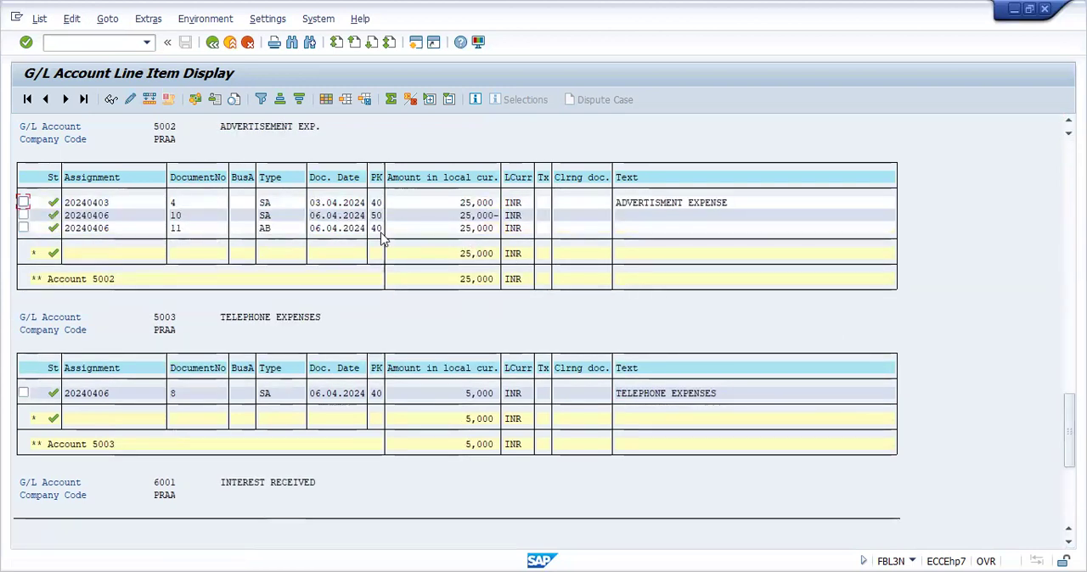
left_click(241, 216)
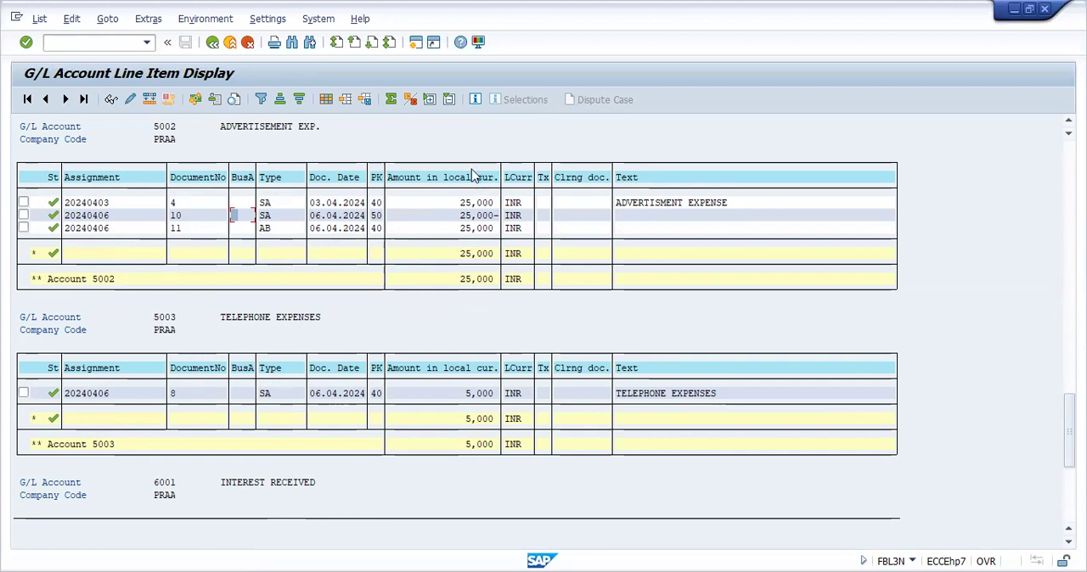
Start entering a transaction code to leave the line item display
left_click(83, 44)
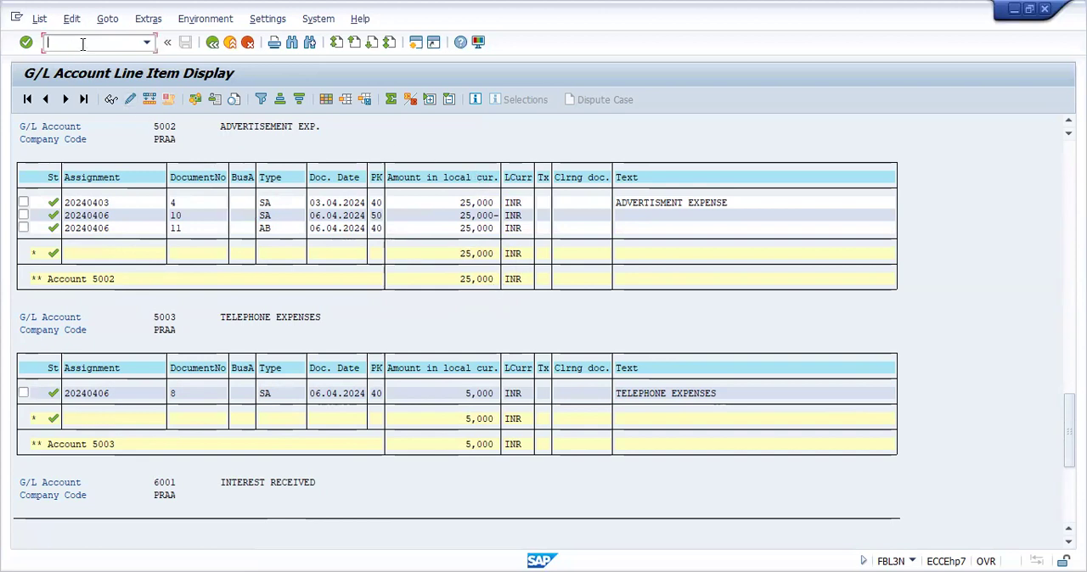